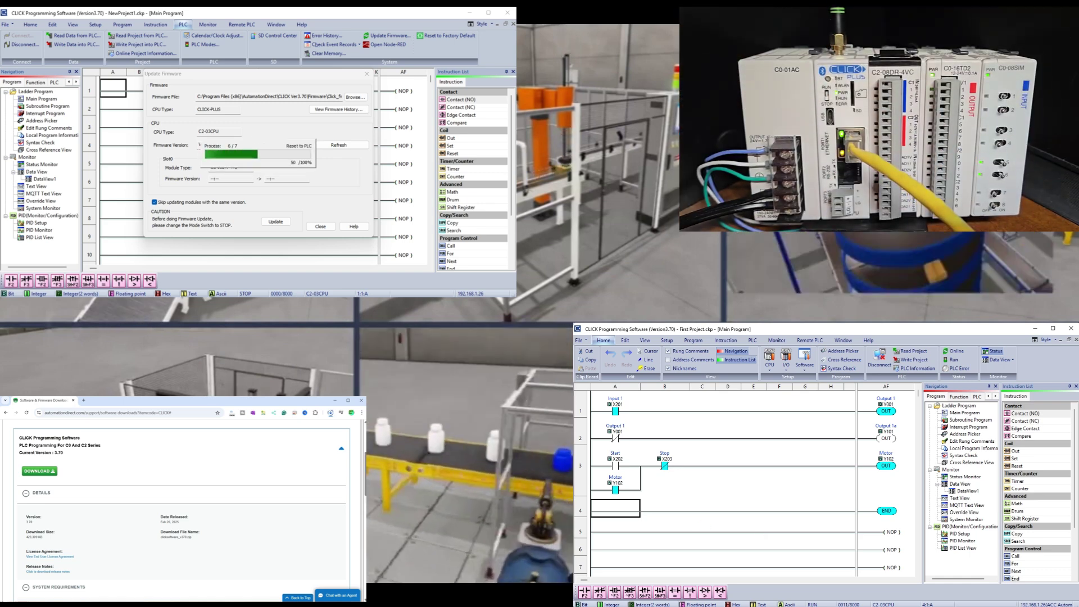
- Review the four CPU families on the configurator page, priced from $97.00, $192.00, $102.00 and $143.00
click(776, 451)
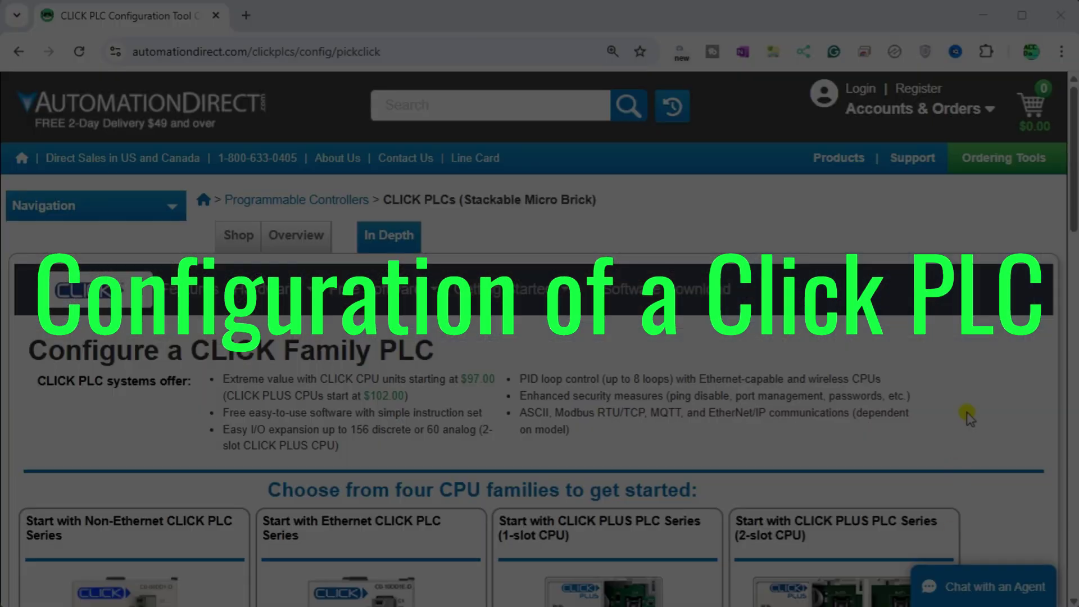
scroll(1073, 199, down, 2)
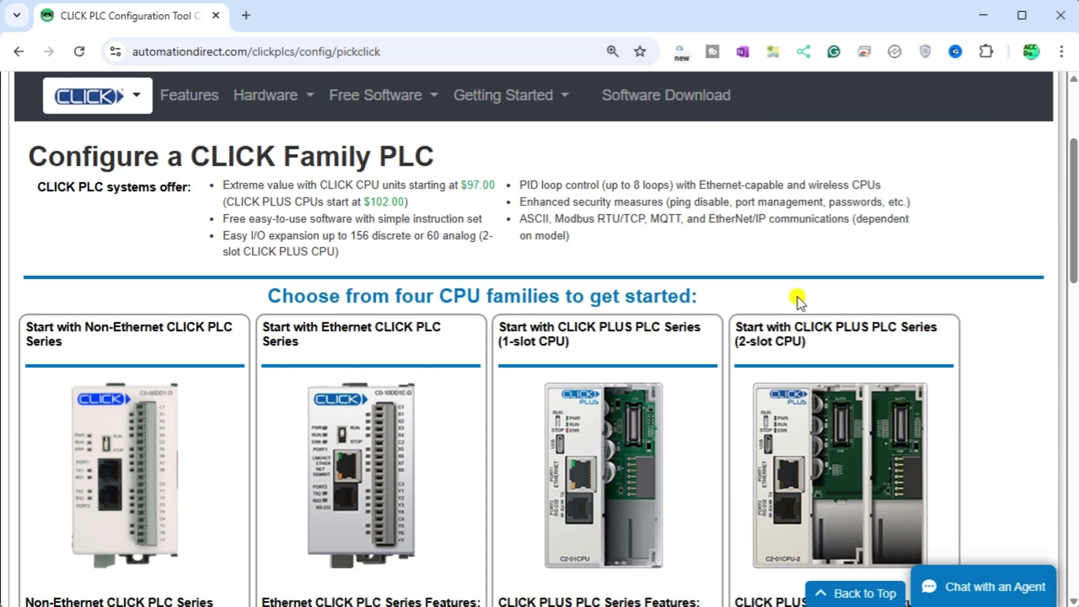
drag(1071, 281, 1069, 332)
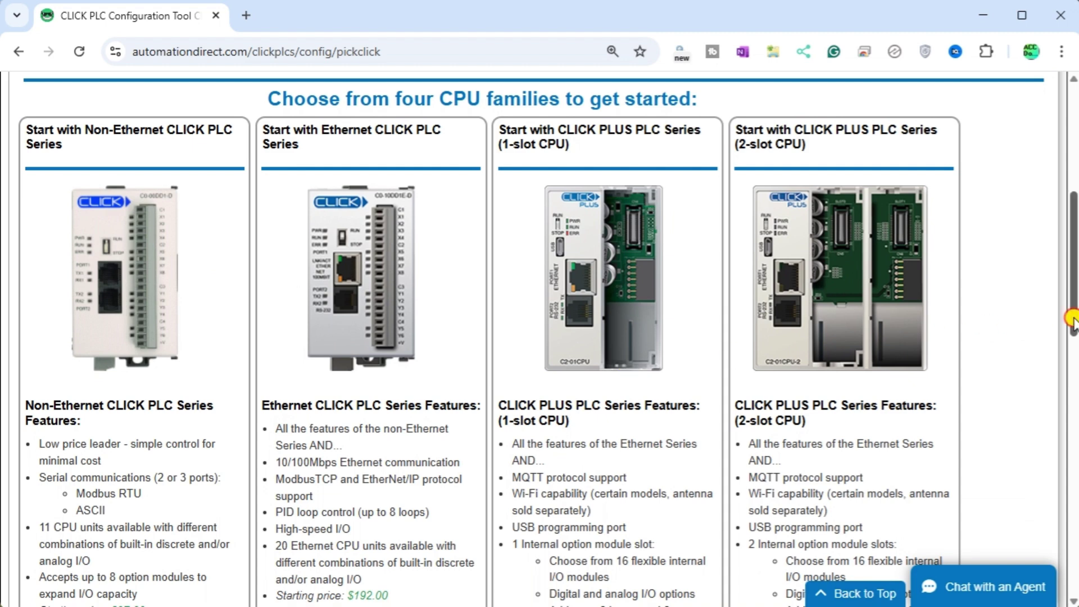
drag(1070, 315, 1069, 376)
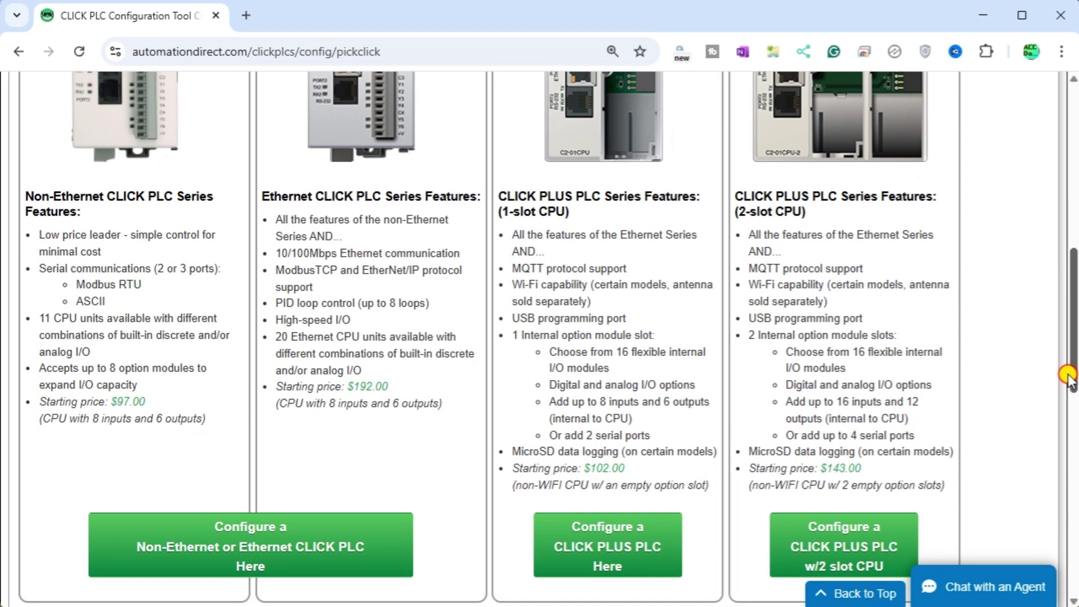
- Start a single-slot CLICK PLUS configuration and set its CPU to the C2-03CPU
click(602, 549)
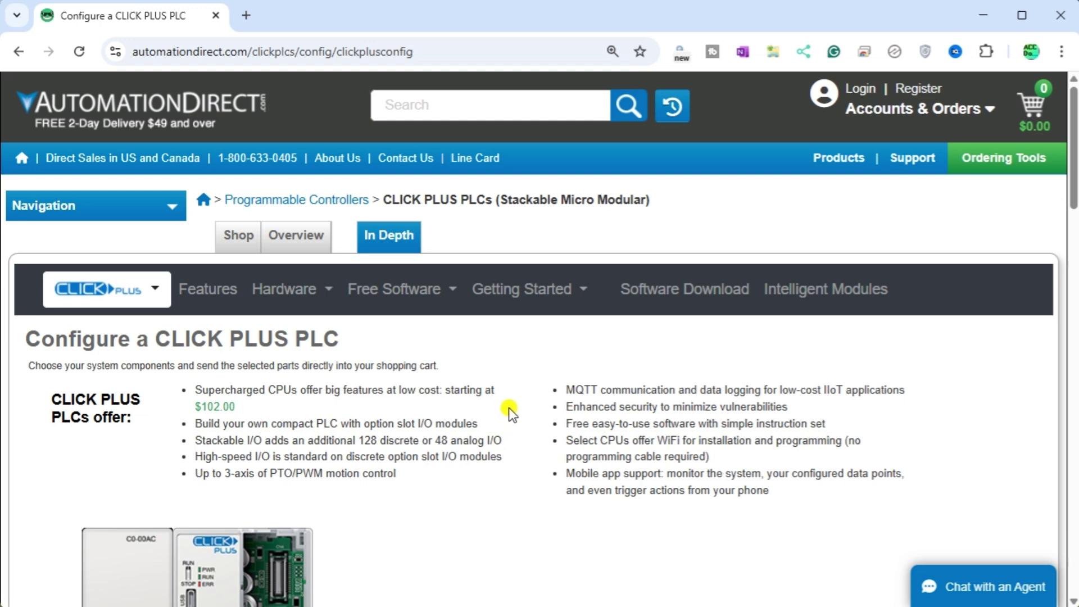
scroll(508, 407, down, 3)
drag(1074, 245, 1074, 304)
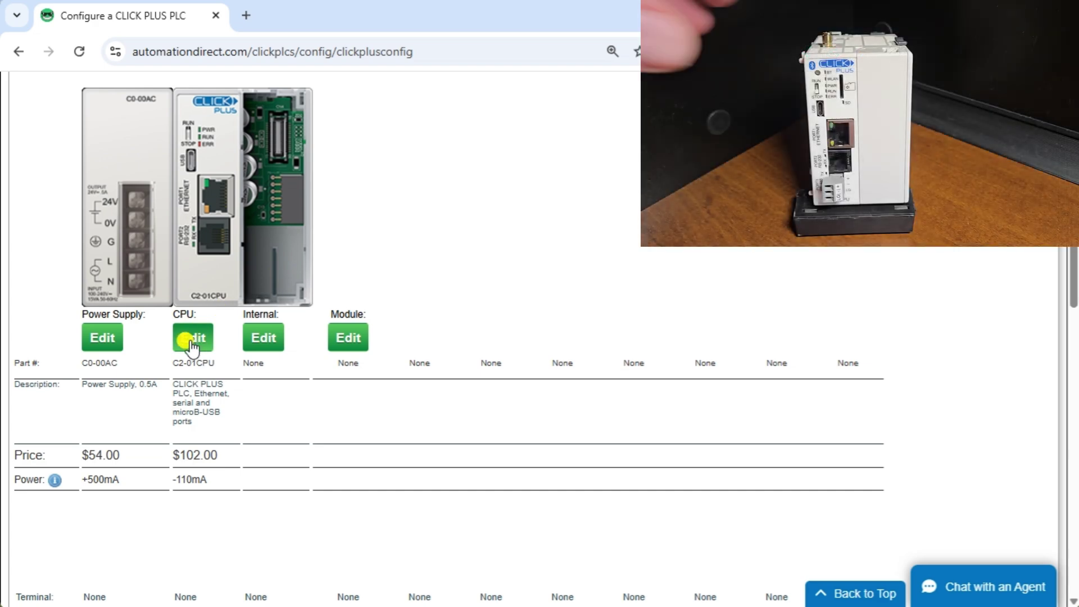
click(190, 342)
click(478, 439)
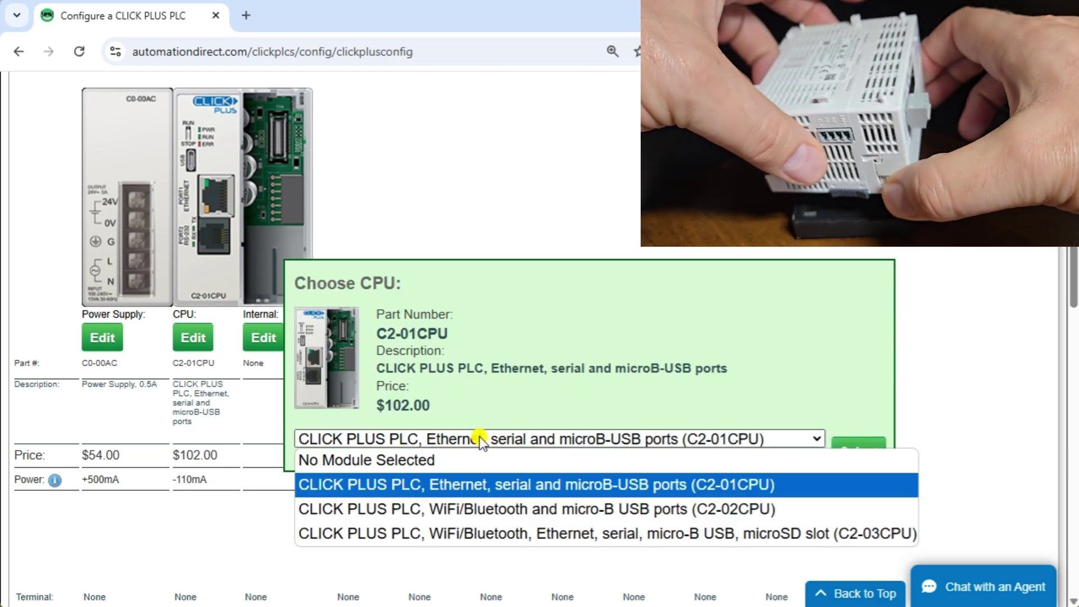
click(485, 528)
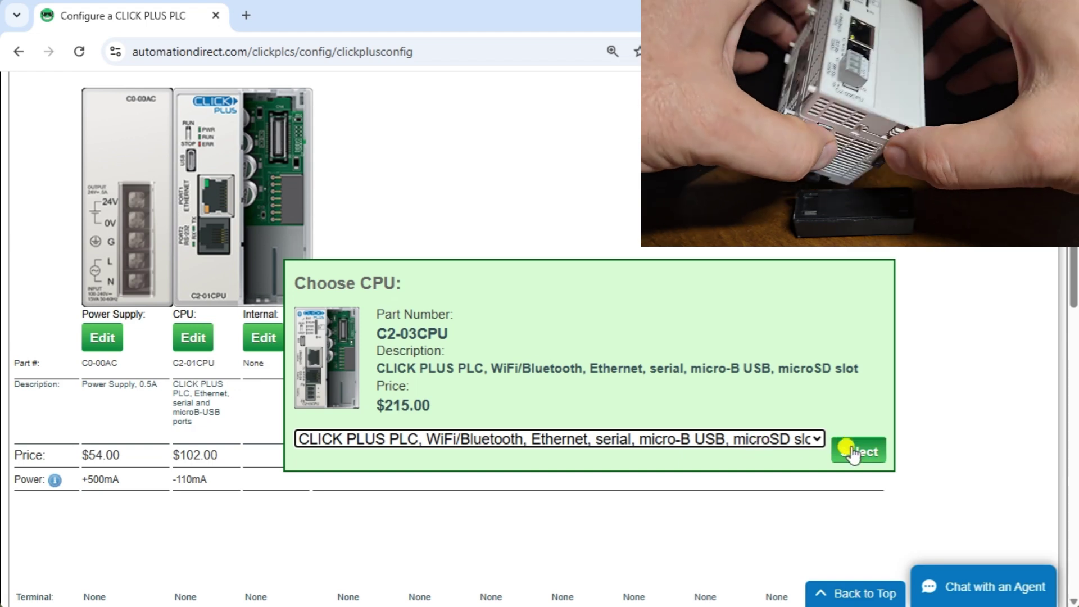
click(854, 453)
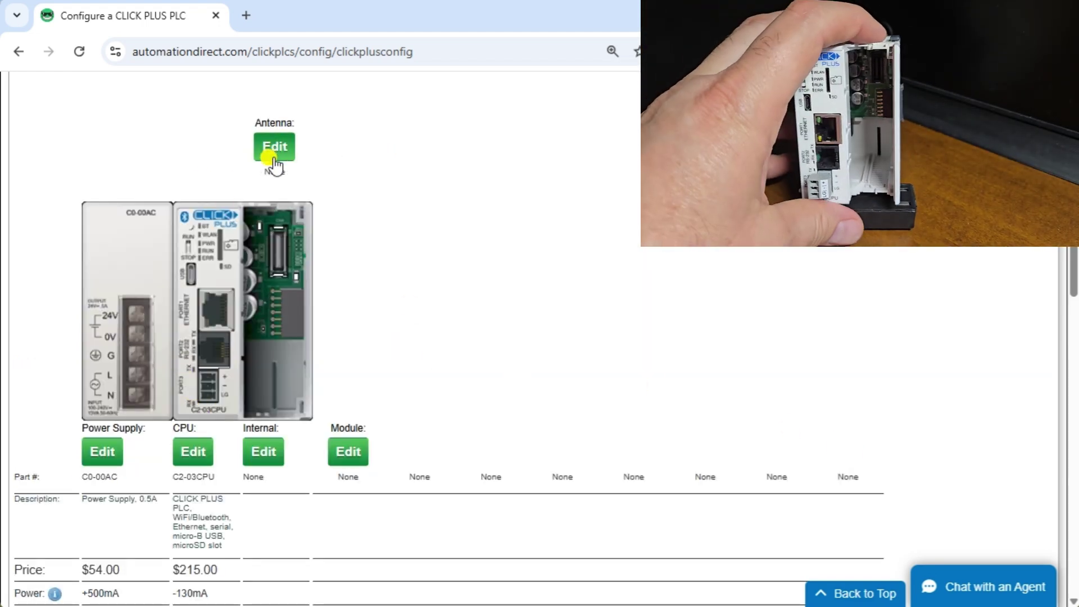
- Add the SE-ANT210 whip antenna to the configuration
click(274, 147)
click(382, 484)
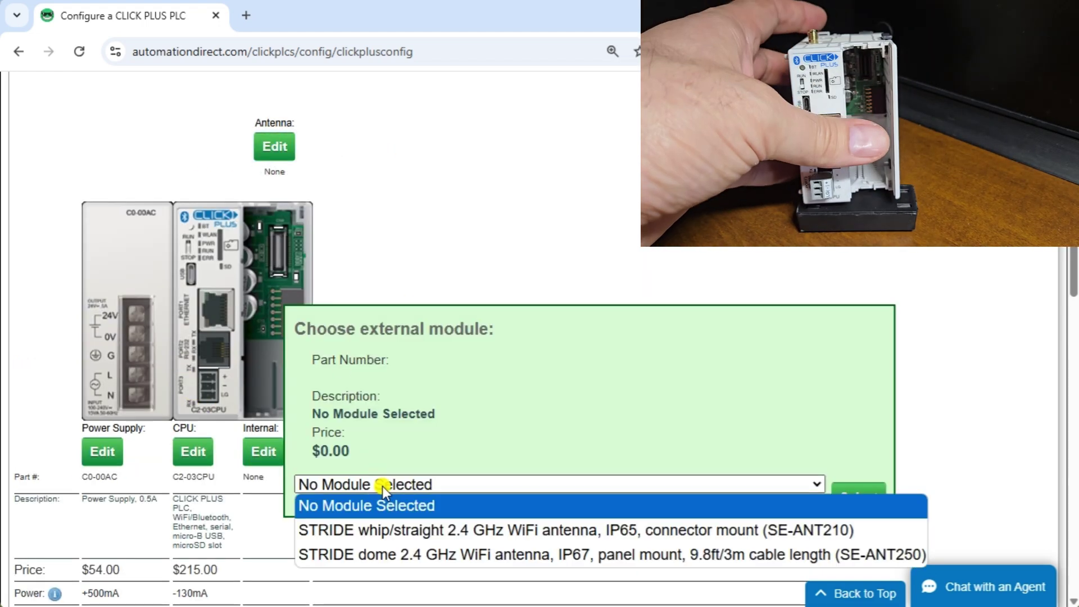
click(385, 530)
click(854, 497)
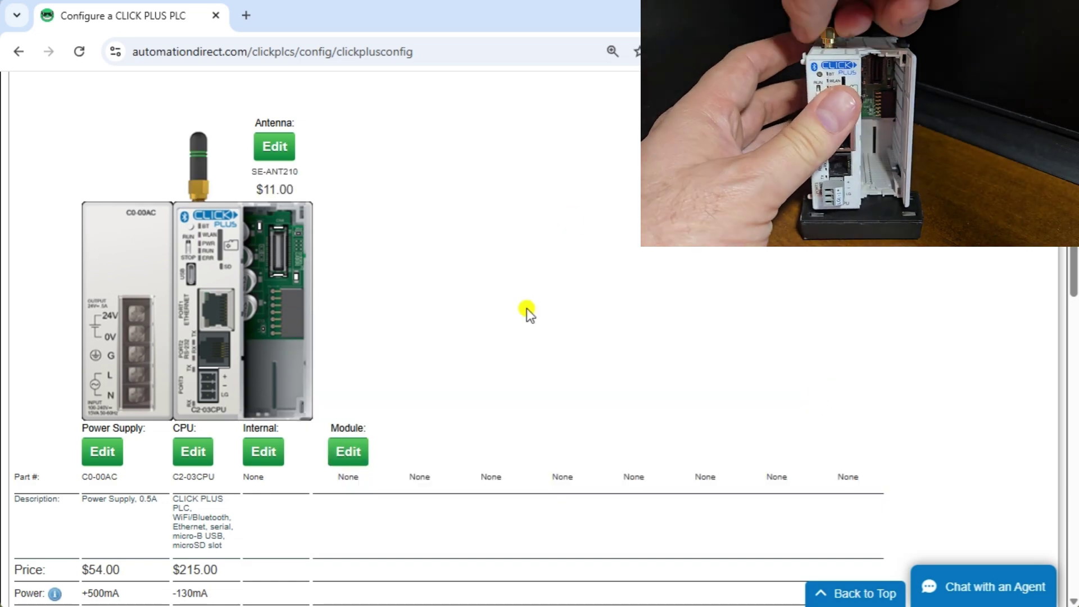
- Put a C0-16TD2 sourcing DC output module in the first expansion slot
scroll(482, 325, down, 2)
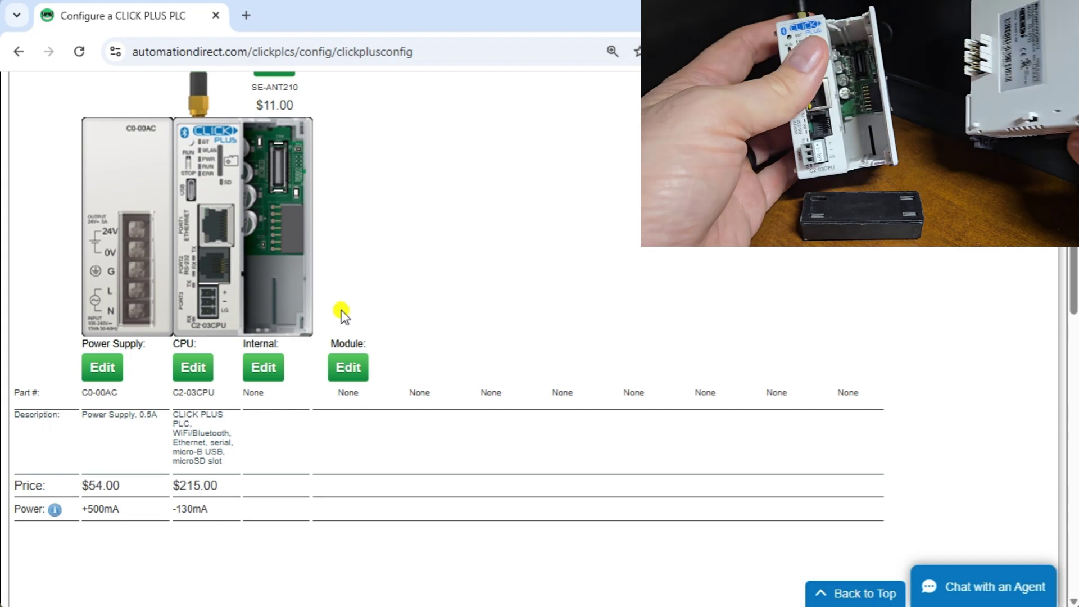
click(347, 371)
click(426, 400)
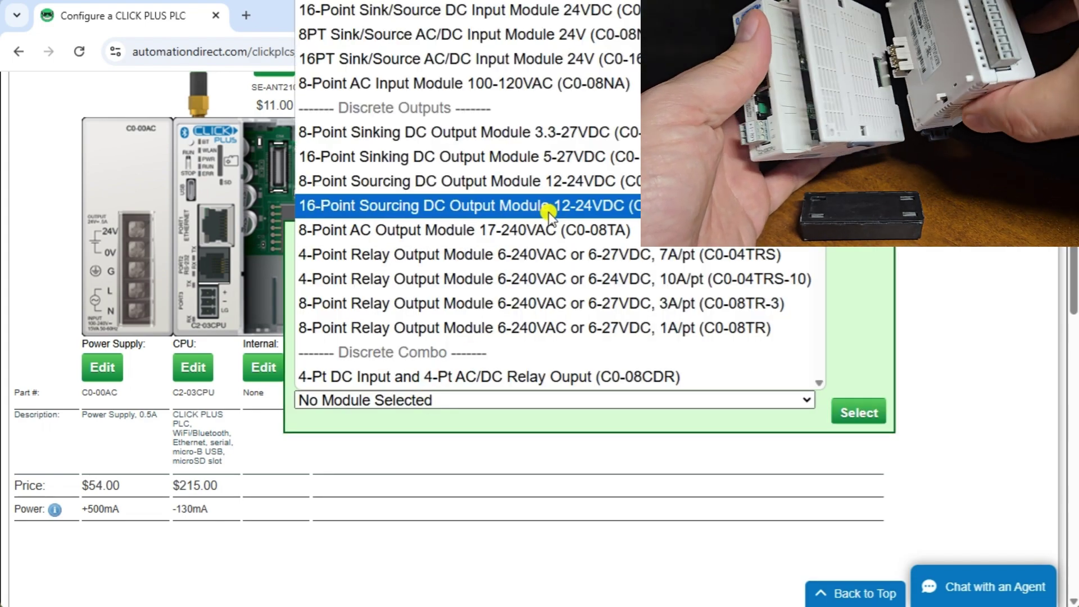
click(548, 211)
click(859, 415)
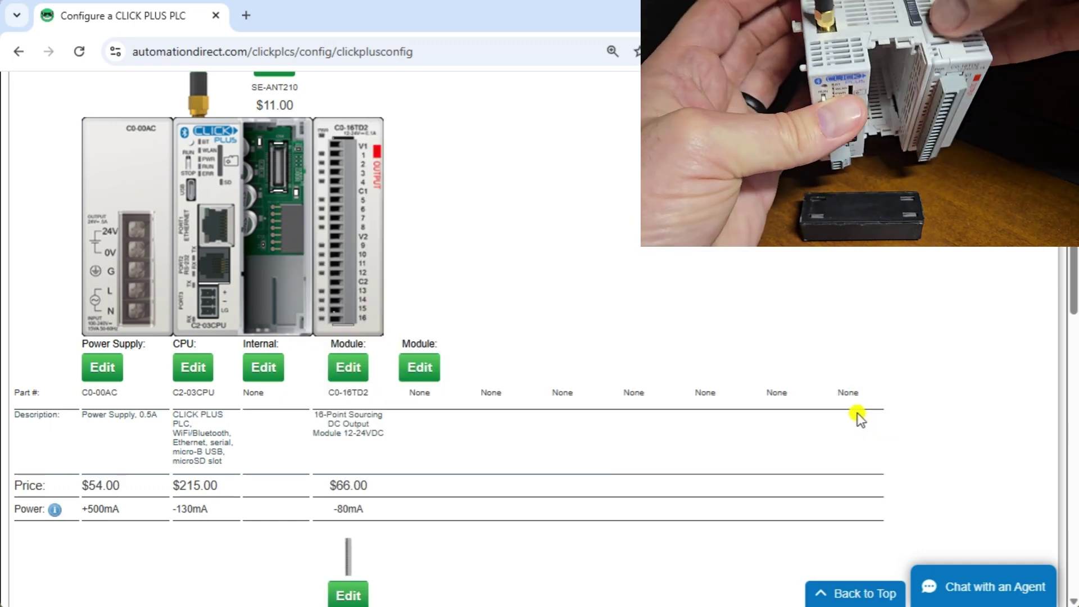
- Put a C0-08SIM discrete simulator module in the second expansion slot
click(420, 367)
click(432, 402)
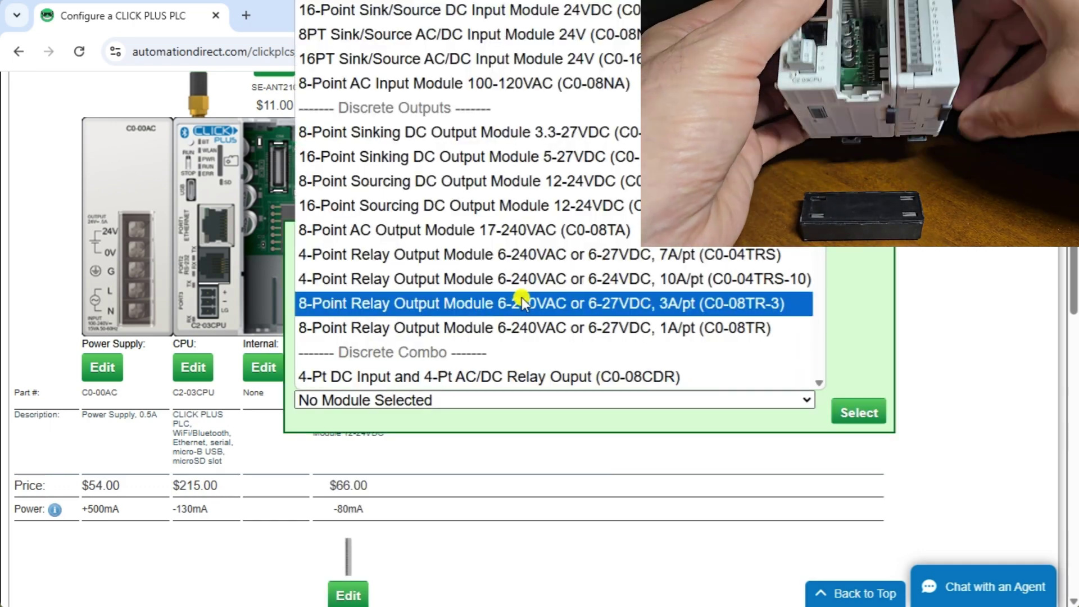
scroll(522, 298, down, 5)
scroll(523, 298, up, 6)
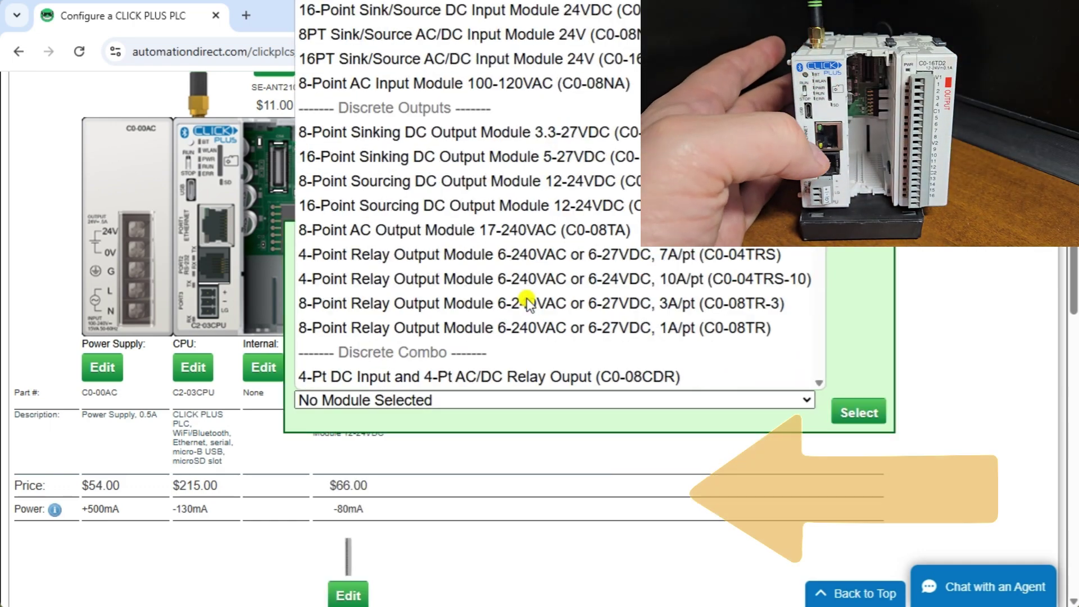
click(506, 83)
click(795, 400)
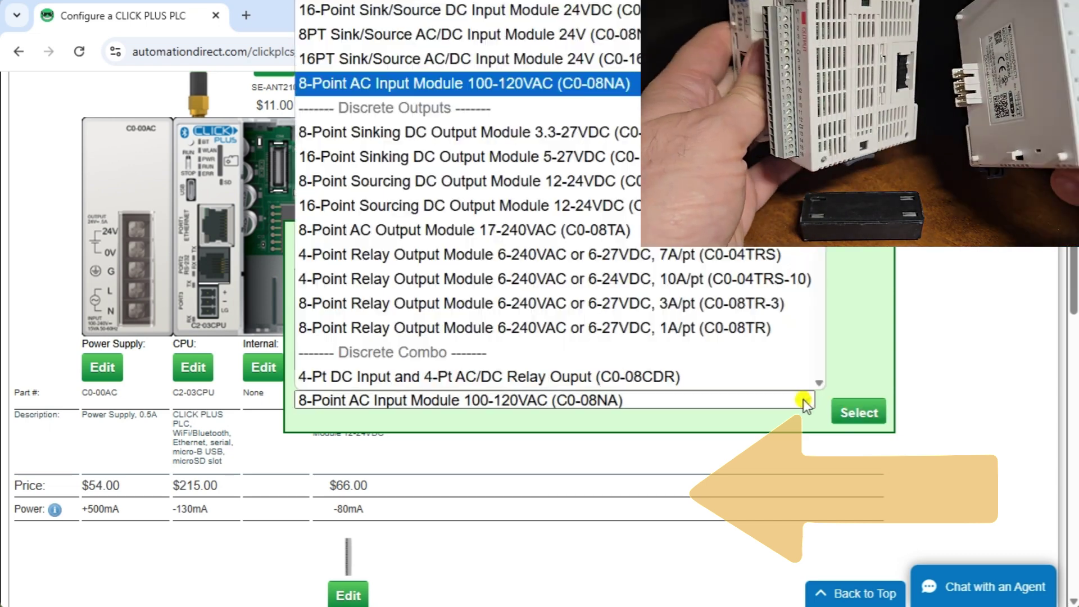
scroll(619, 215, down, 6)
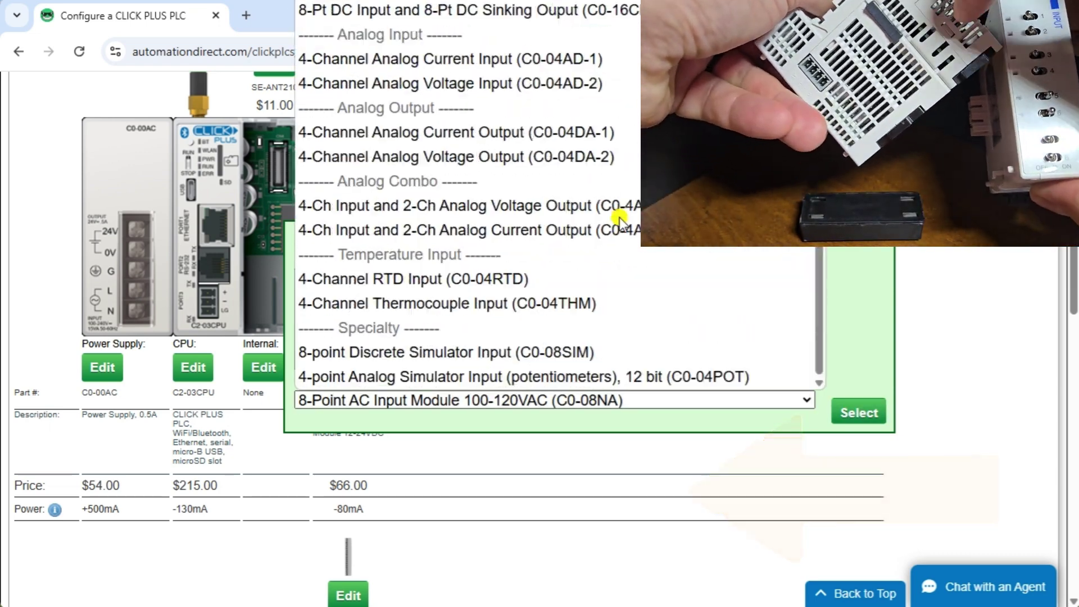
click(382, 353)
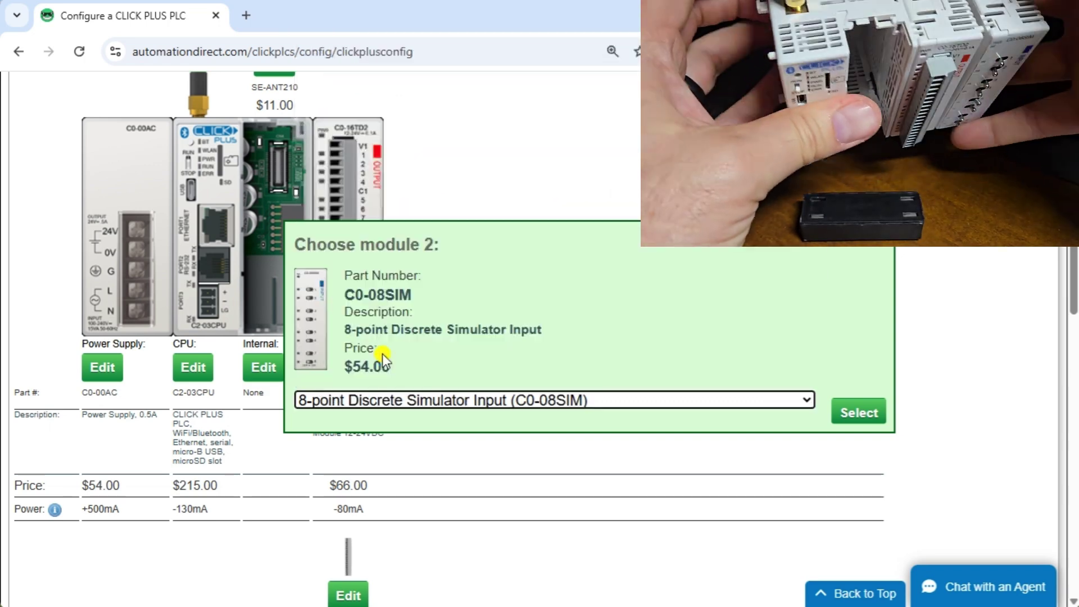
click(857, 414)
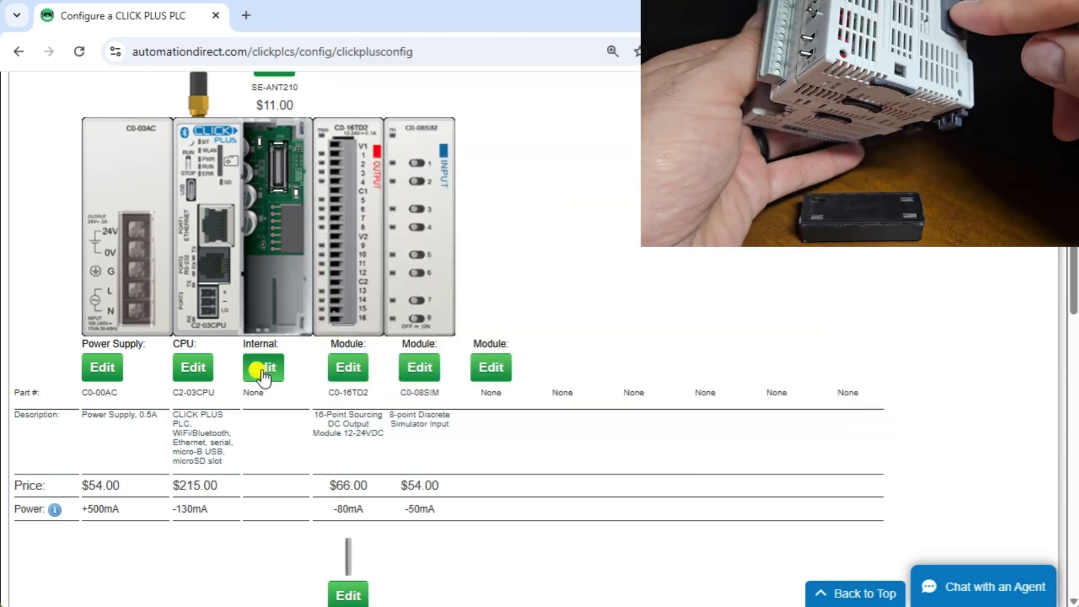
- Install the C2-08DR-4VC combo I/O card in the internal option slot
click(263, 369)
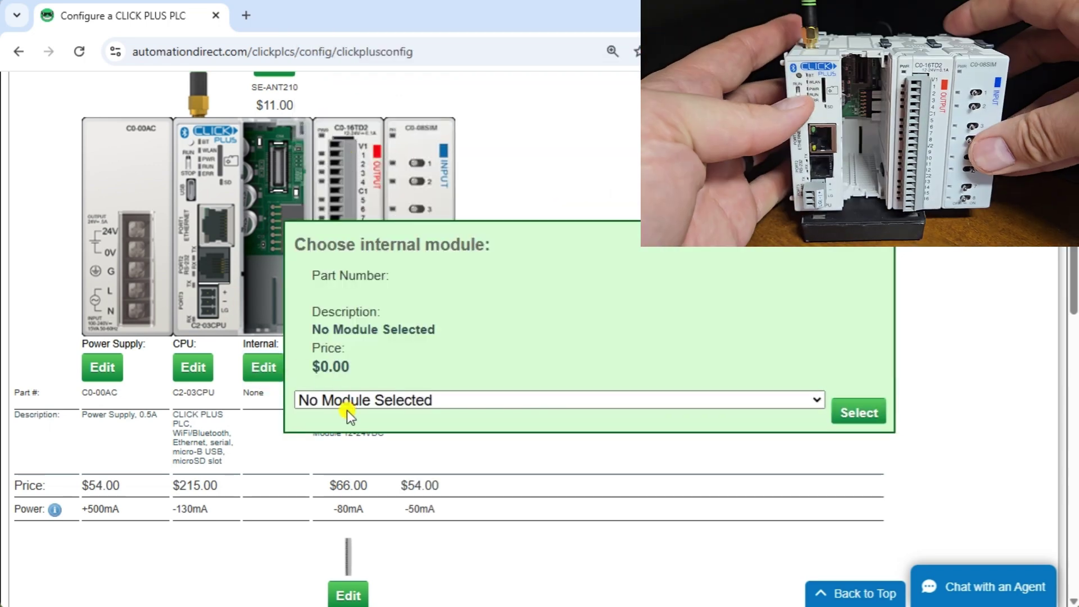
click(347, 409)
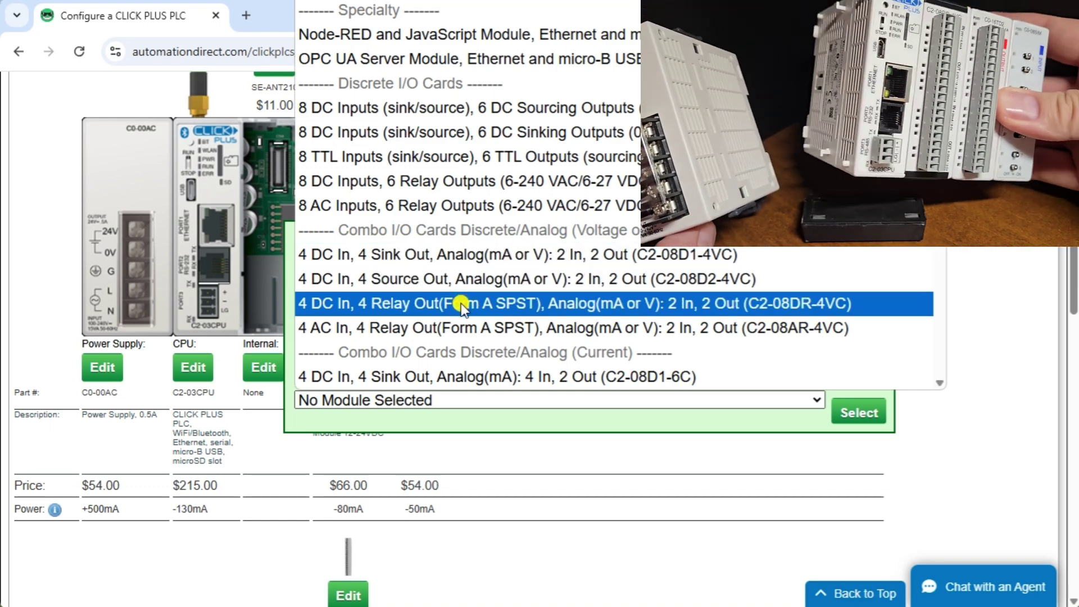
click(460, 302)
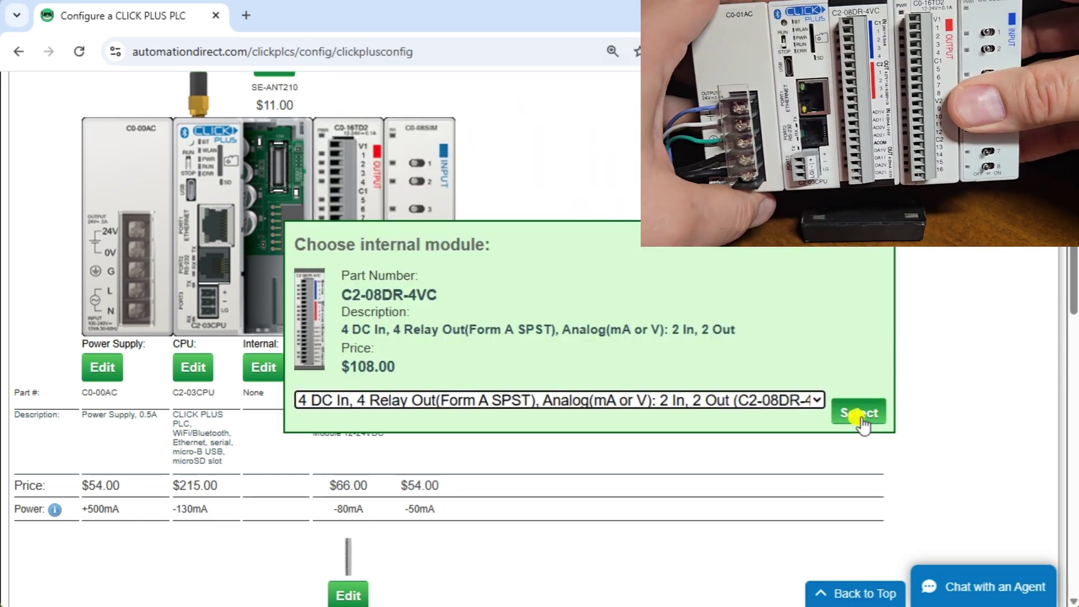
click(861, 414)
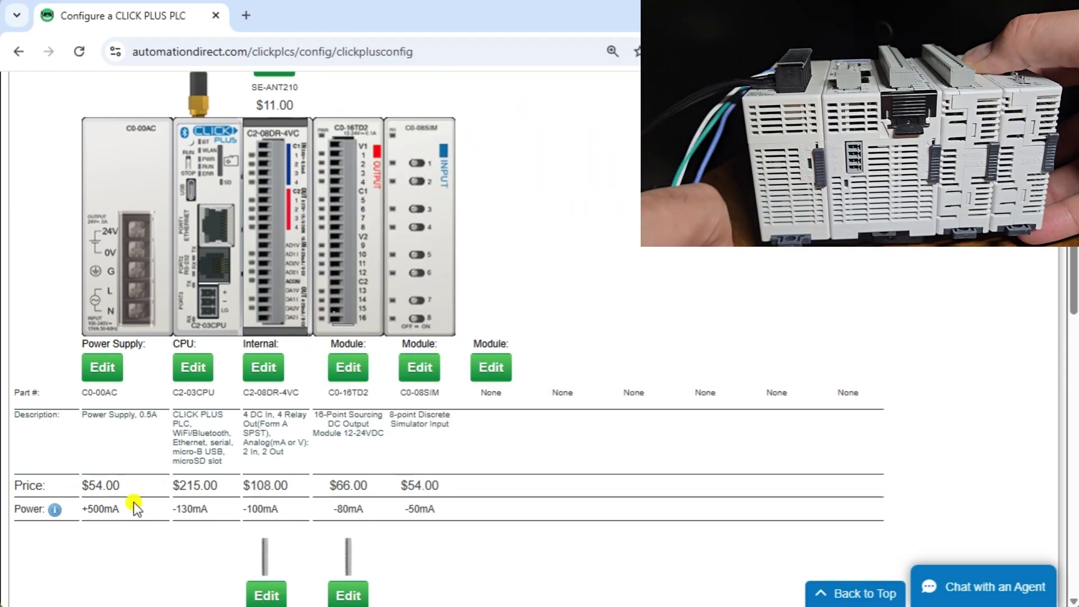
- Change the power supply to the 1.3A C0-01AC
click(104, 367)
click(431, 398)
click(431, 418)
click(856, 413)
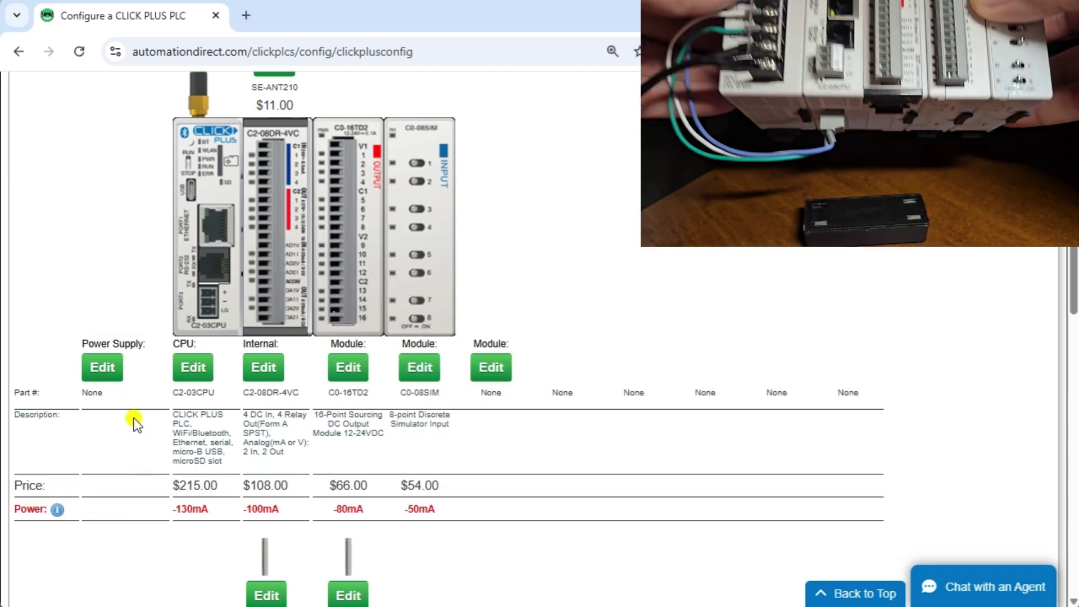
mouse_move(53, 516)
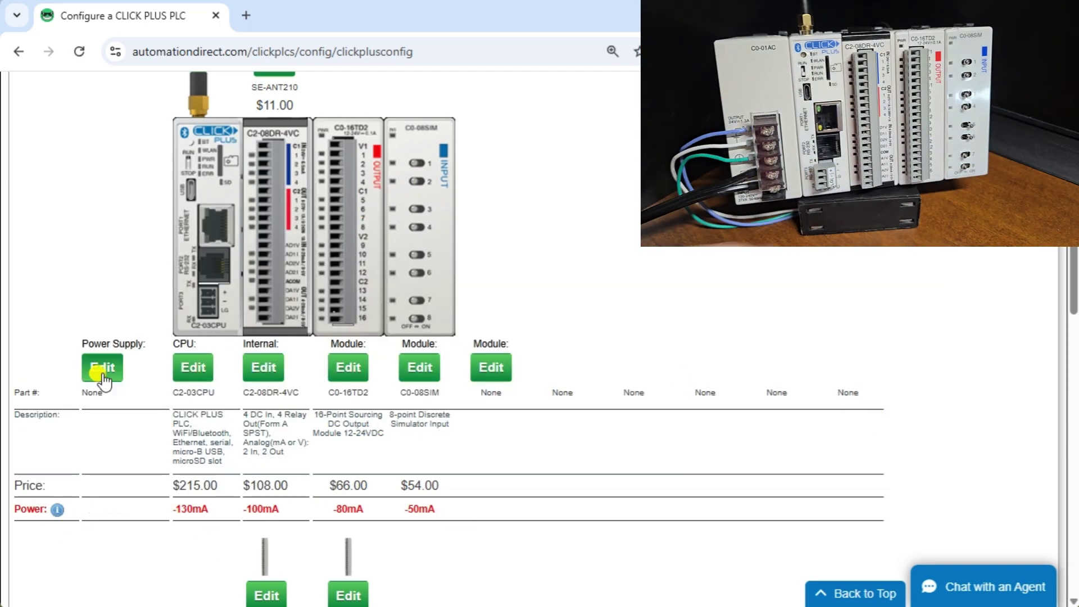
click(101, 367)
click(343, 398)
click(348, 470)
click(843, 413)
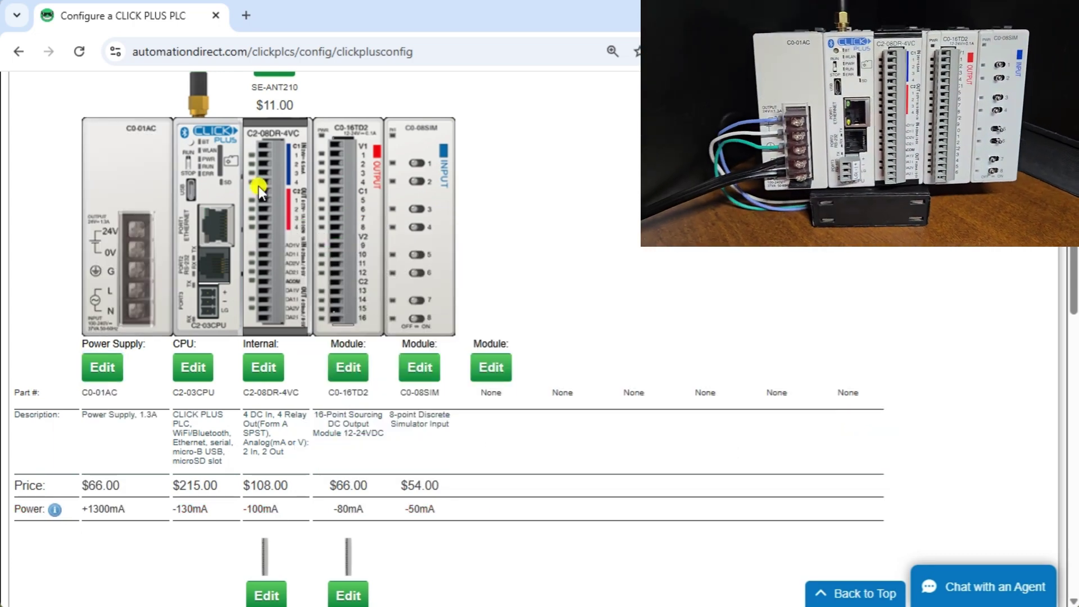
scroll(506, 506, down, 3)
scroll(237, 450, down, 3)
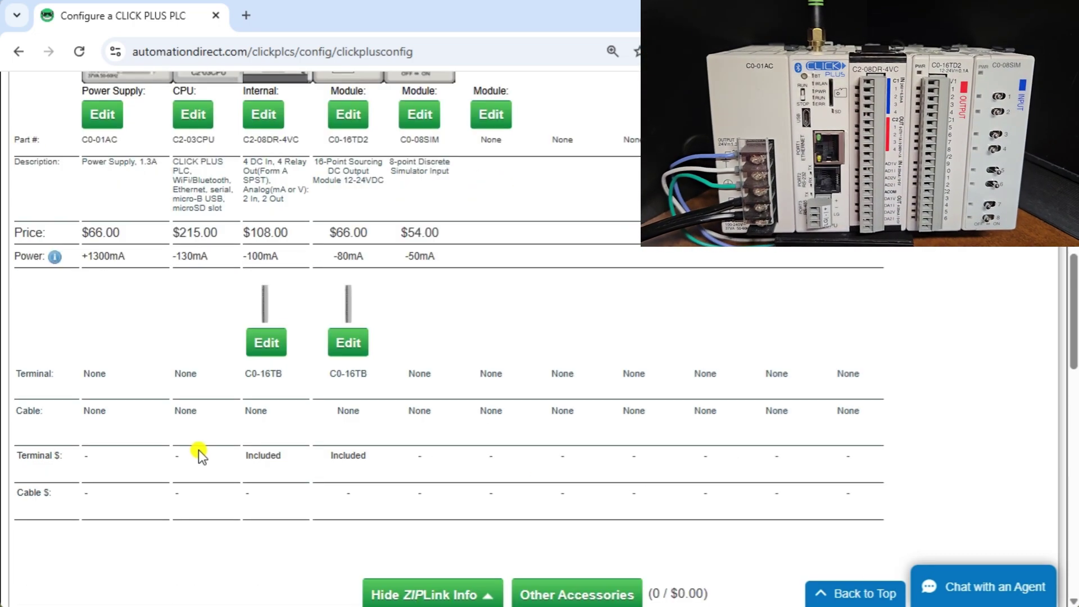
scroll(206, 503, down, 2)
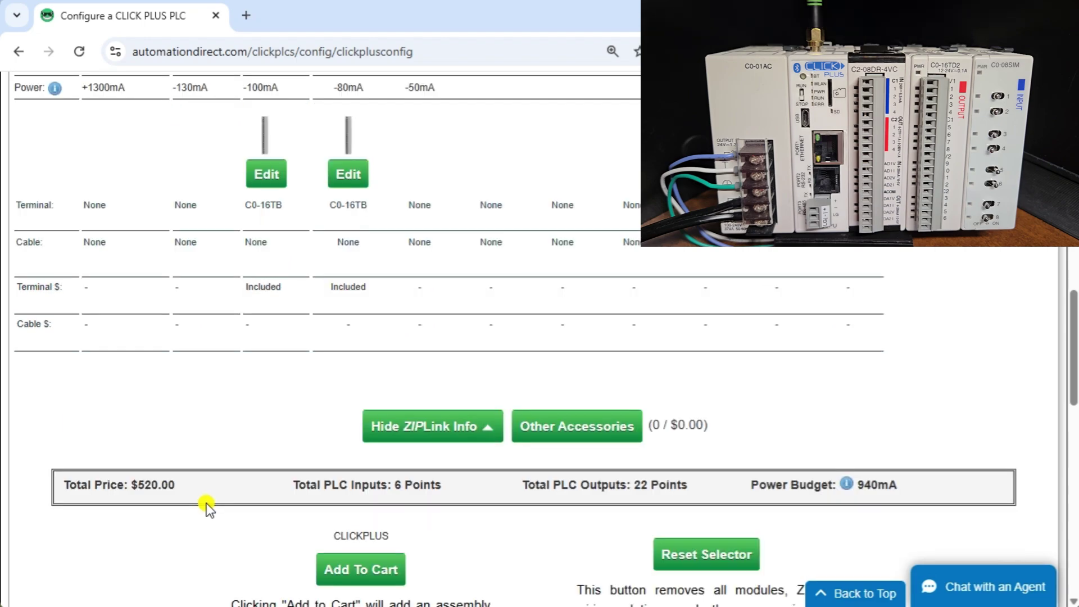
scroll(855, 465, down, 4)
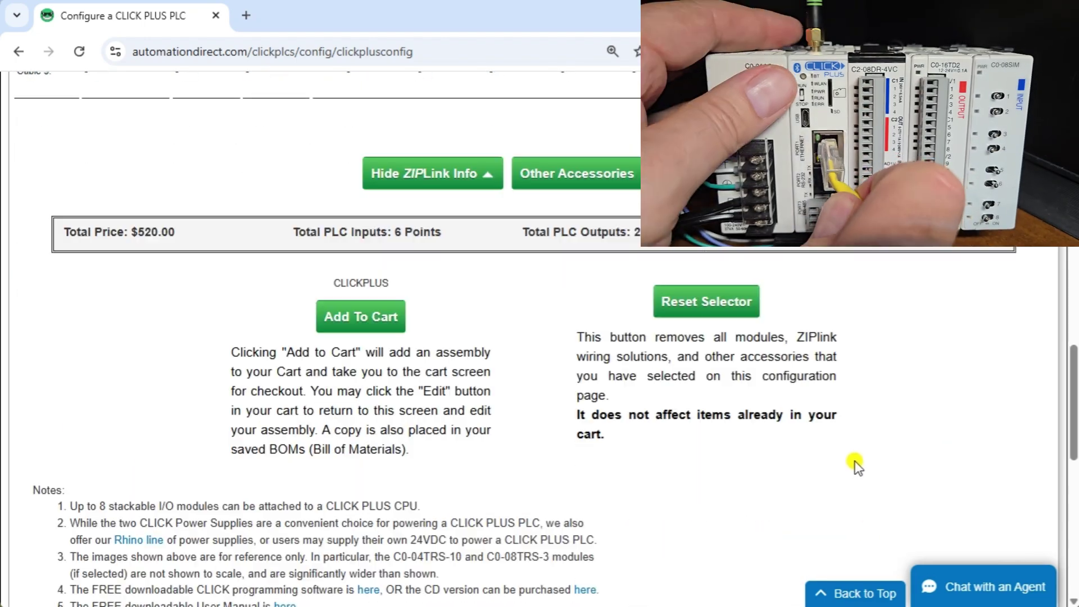
scroll(792, 379, up, 13)
scroll(843, 343, up, 7)
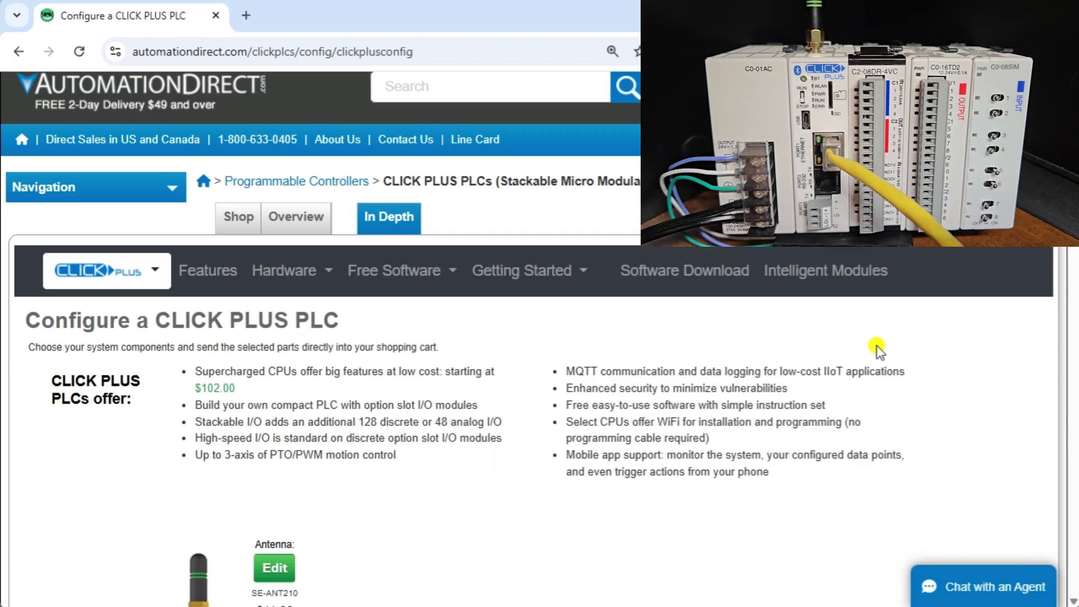
scroll(872, 358, down, 16)
scroll(860, 378, down, 9)
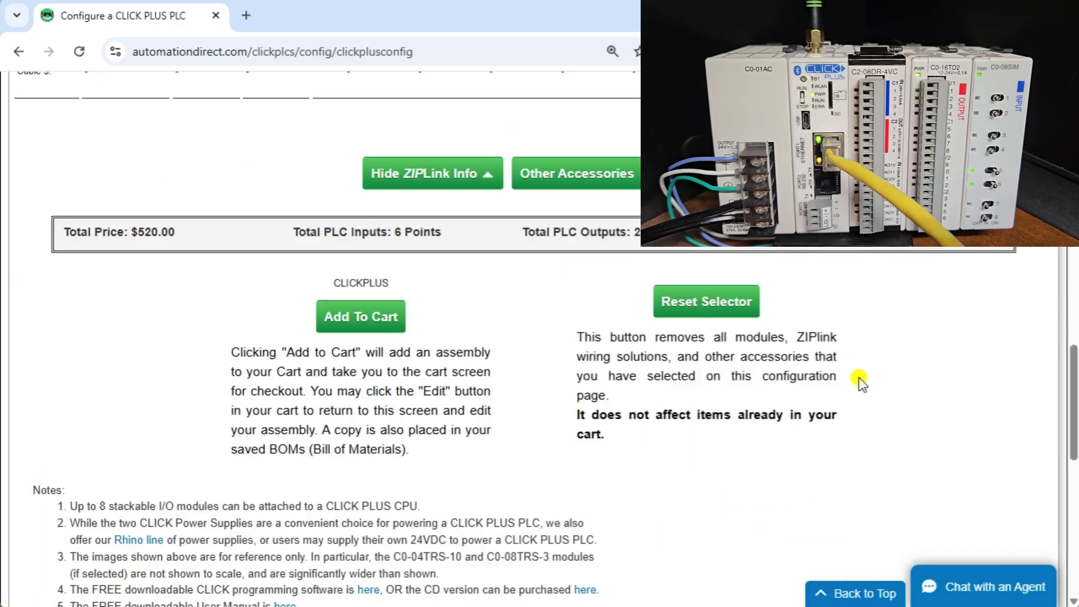
scroll(861, 388, up, 1)
scroll(860, 390, down, 1)
scroll(860, 392, up, 15)
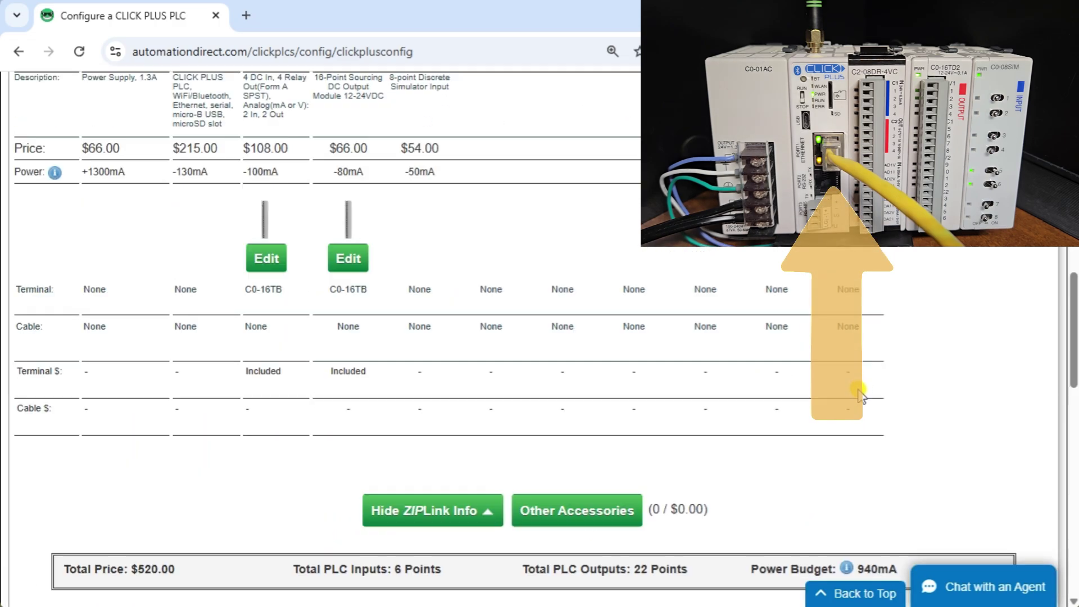
scroll(861, 395, up, 8)
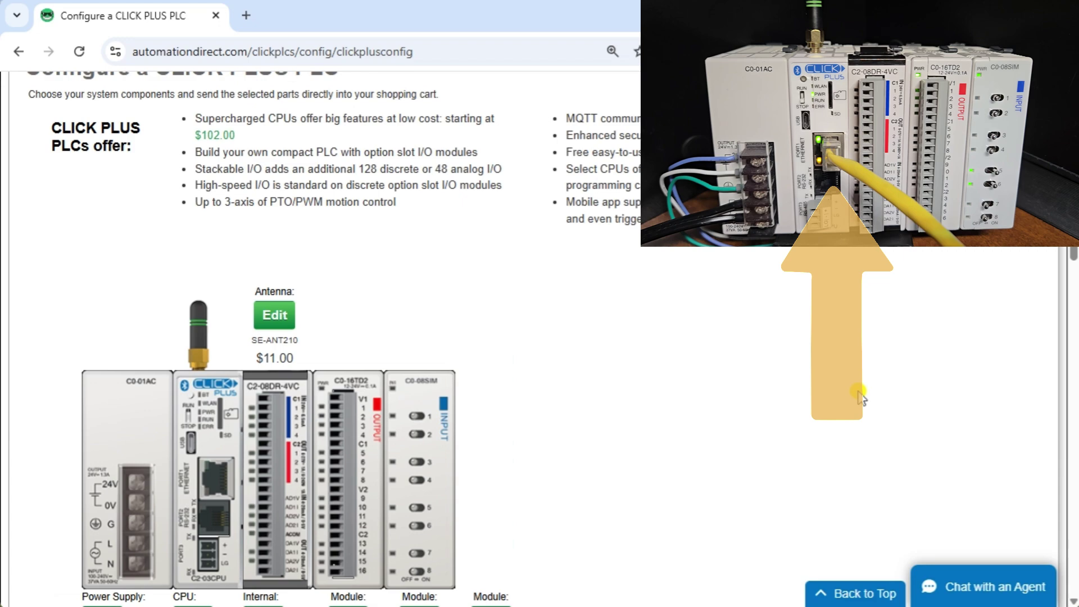
scroll(862, 396, up, 2)
scroll(862, 396, down, 5)
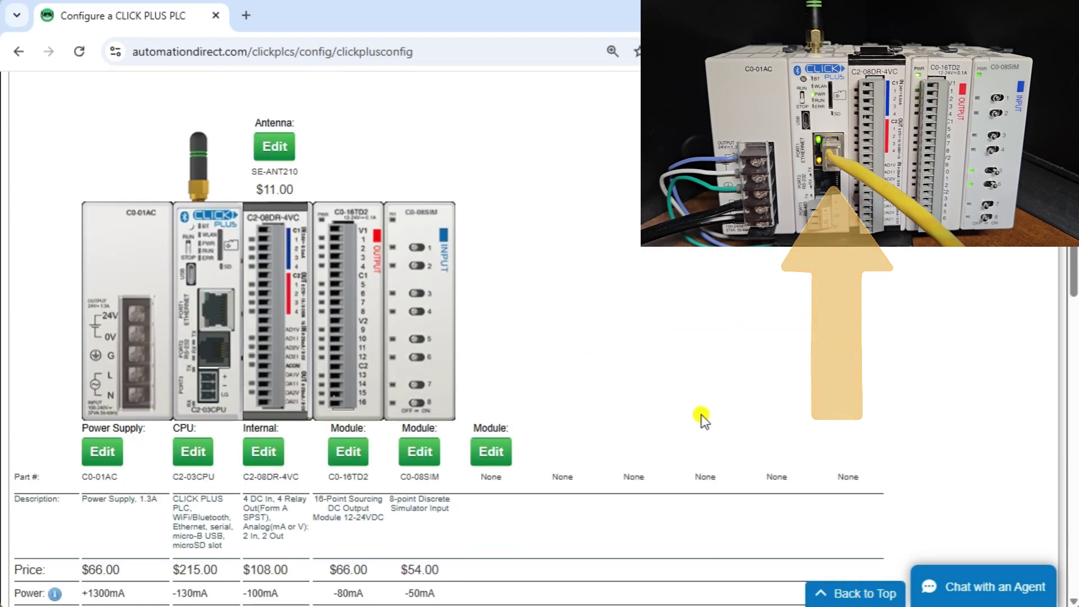
scroll(700, 413, up, 6)
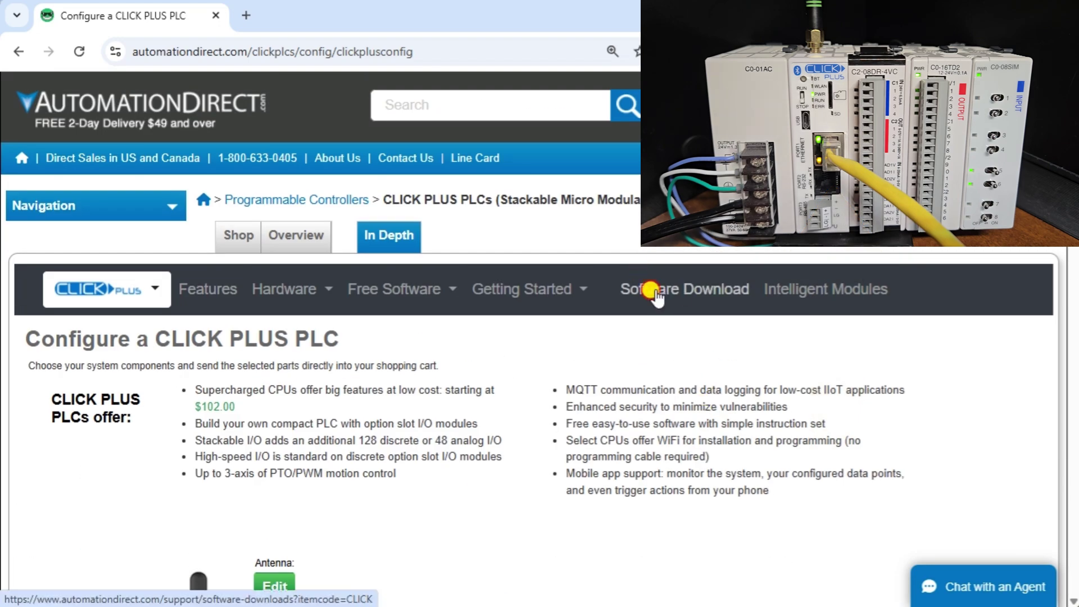
- Open the CLICK software download page and close the PLC configuration tab
click(652, 292)
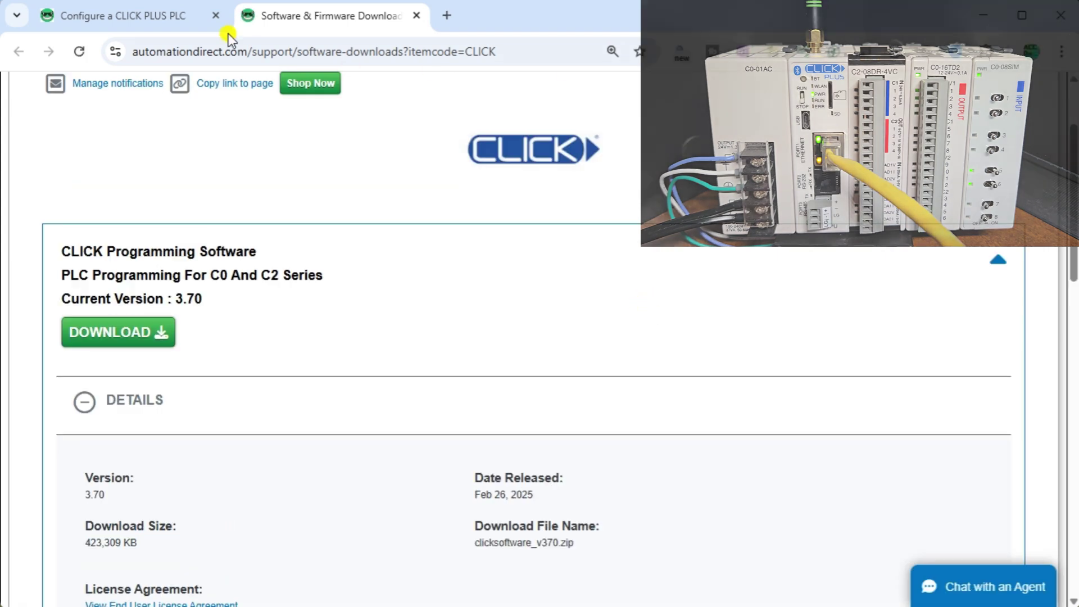
click(215, 16)
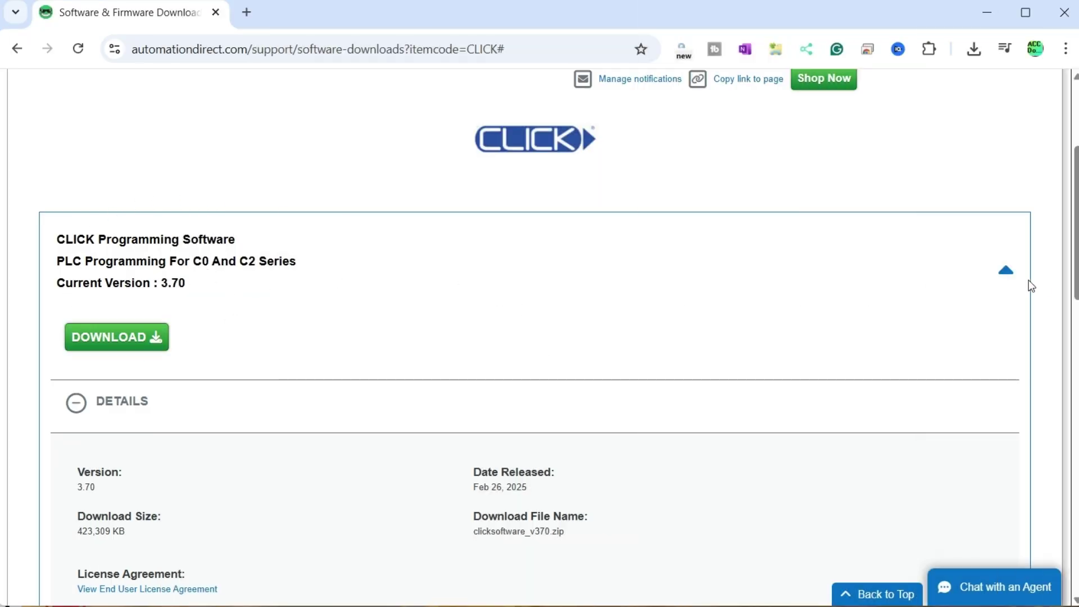
drag(1076, 293, 1077, 340)
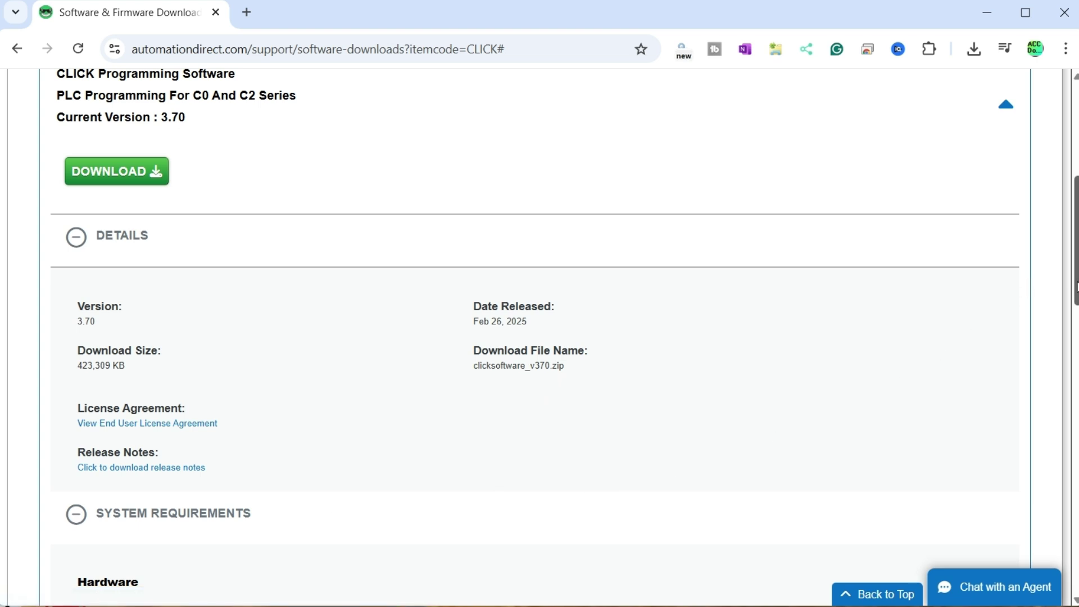
drag(1077, 287, 1076, 359)
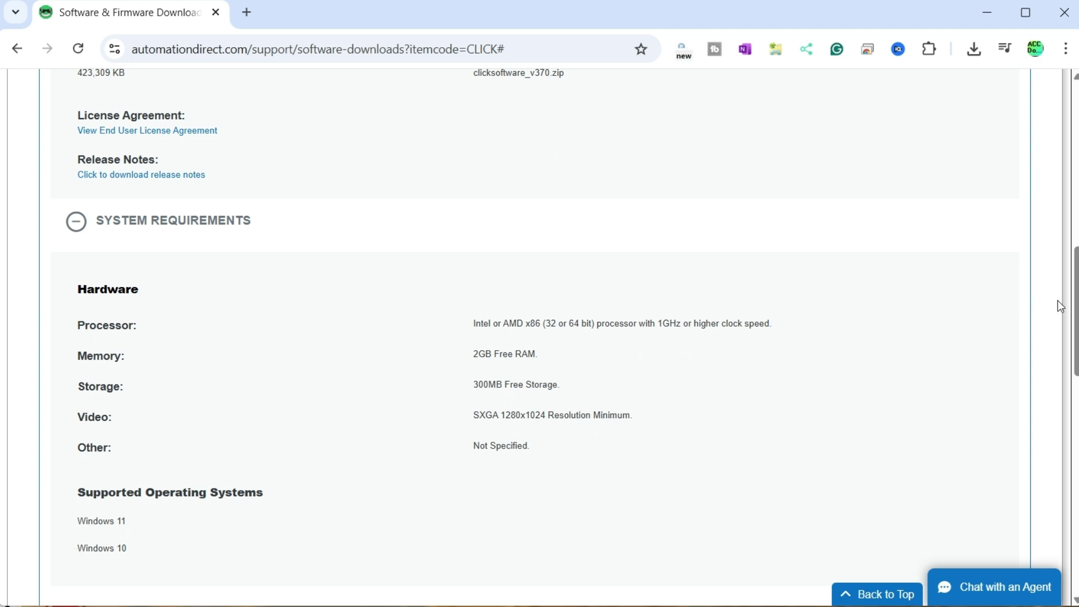
drag(1060, 306, 1067, 193)
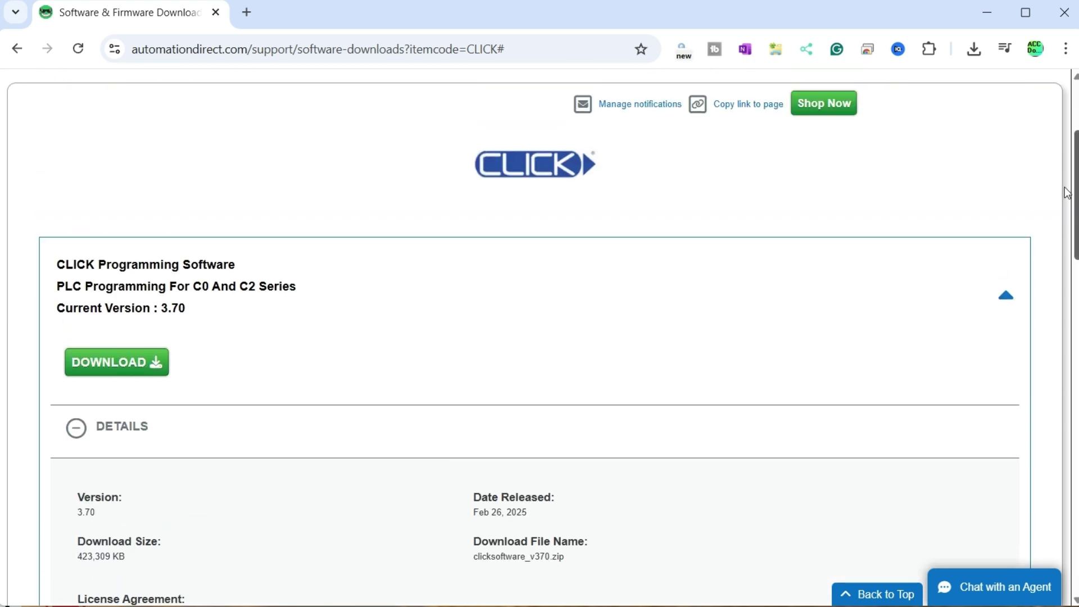
- Start the CLICK Programming Software 3.70 download and acknowledge the license agreement
click(116, 362)
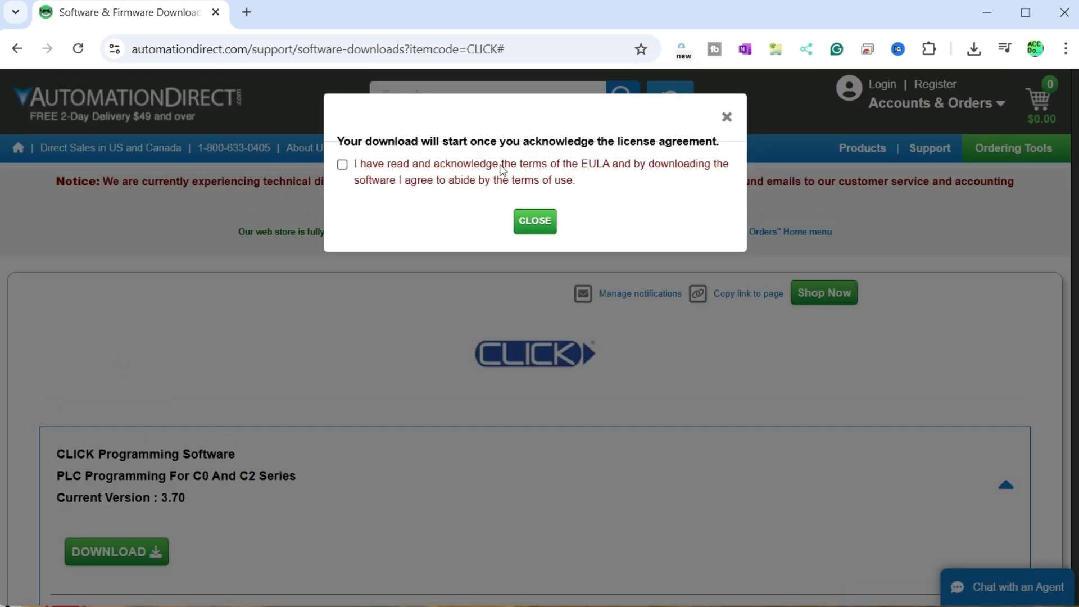
click(543, 224)
drag(1076, 205, 1076, 300)
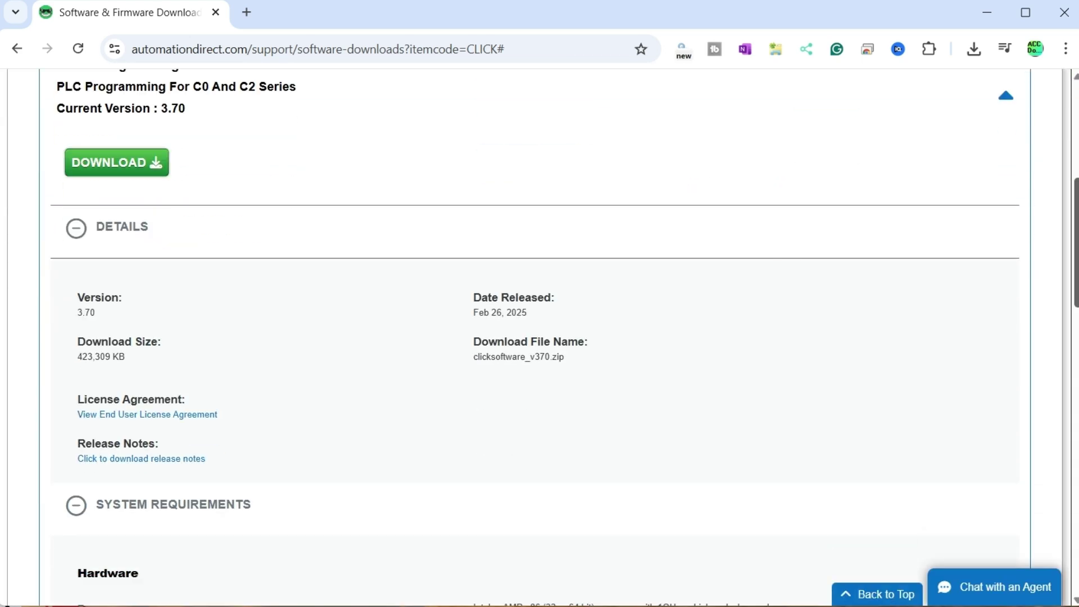
click(153, 175)
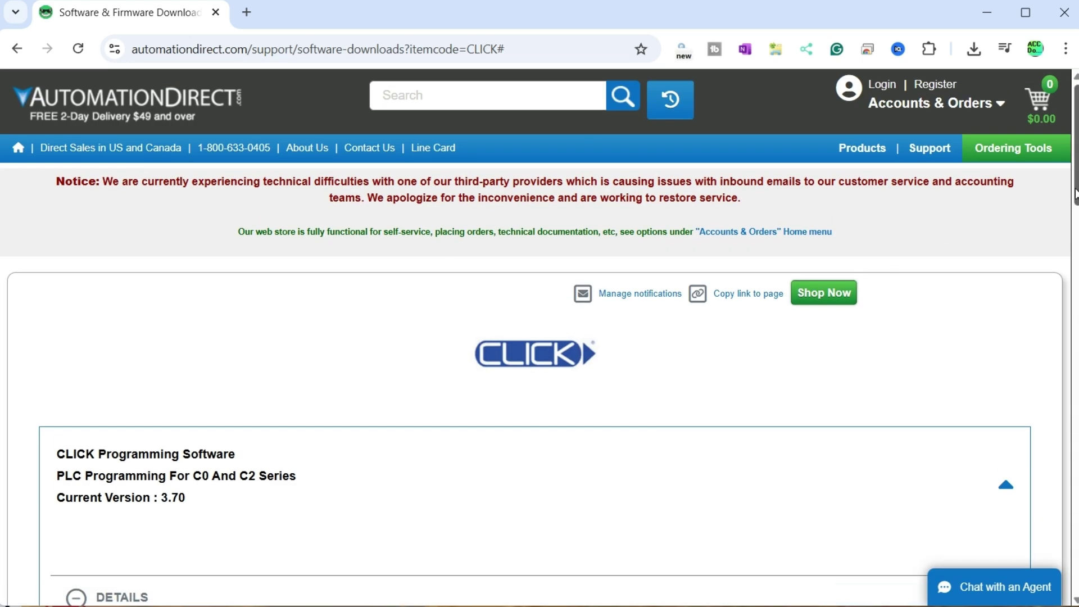
drag(1076, 194, 1076, 270)
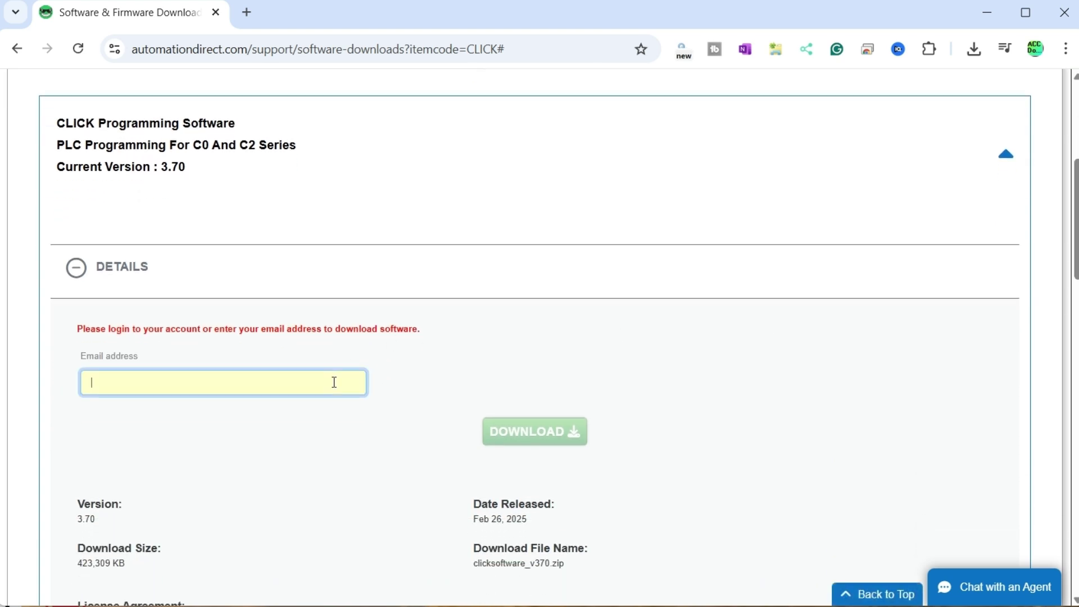
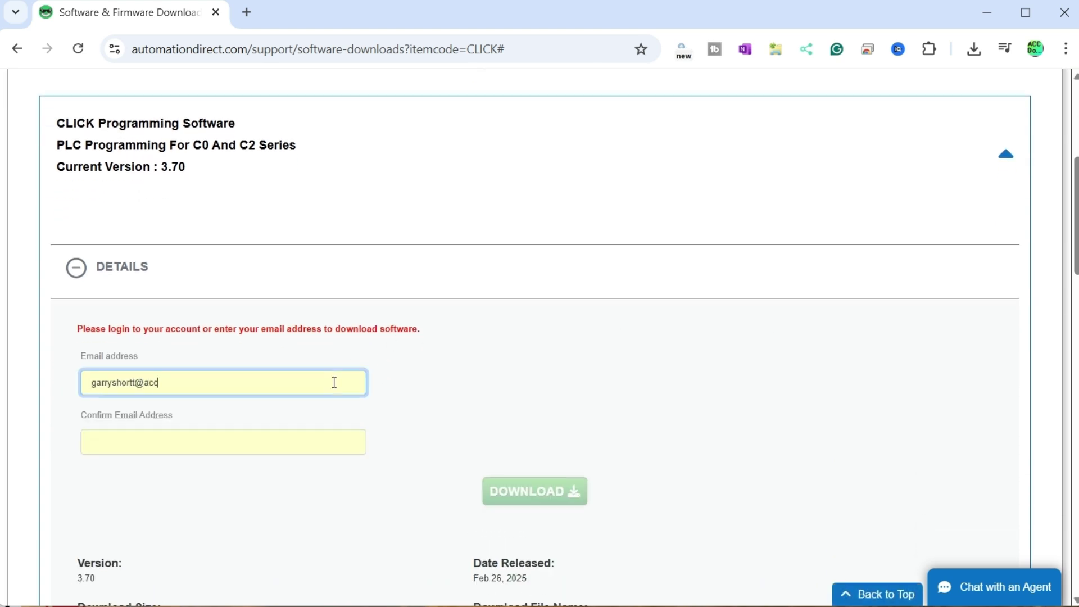
- Enter and confirm the e-mail address, download clicksoftware_v370.zip, and show it in its folder
click(282, 445)
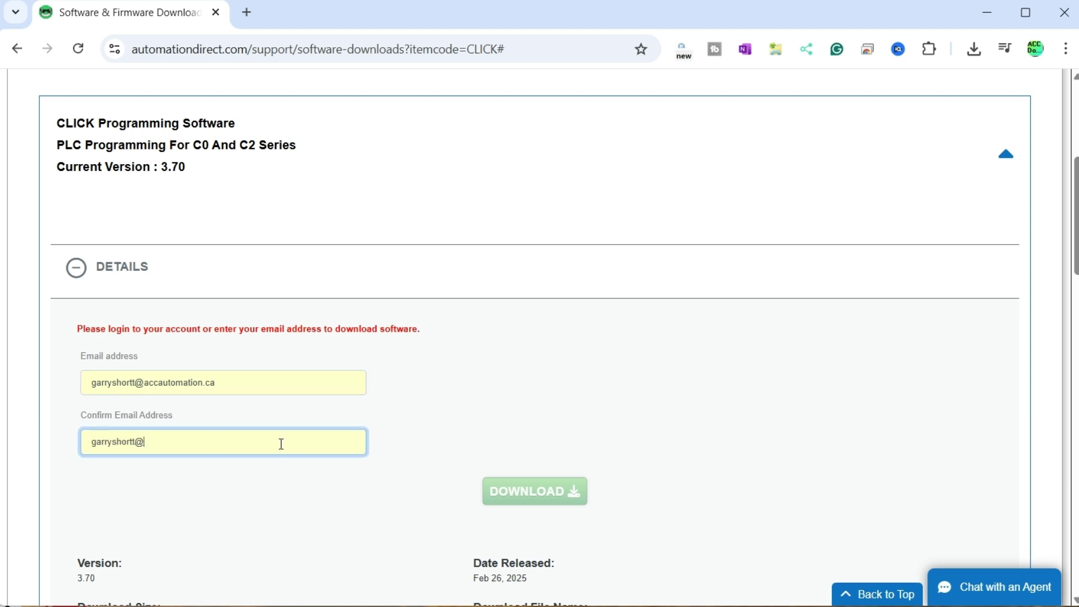
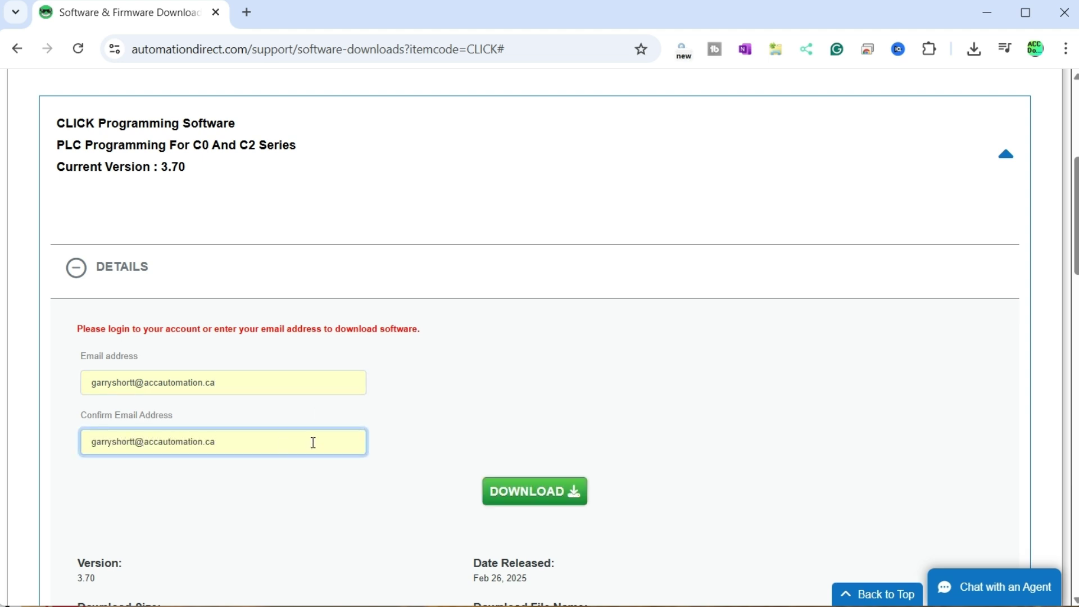
click(523, 491)
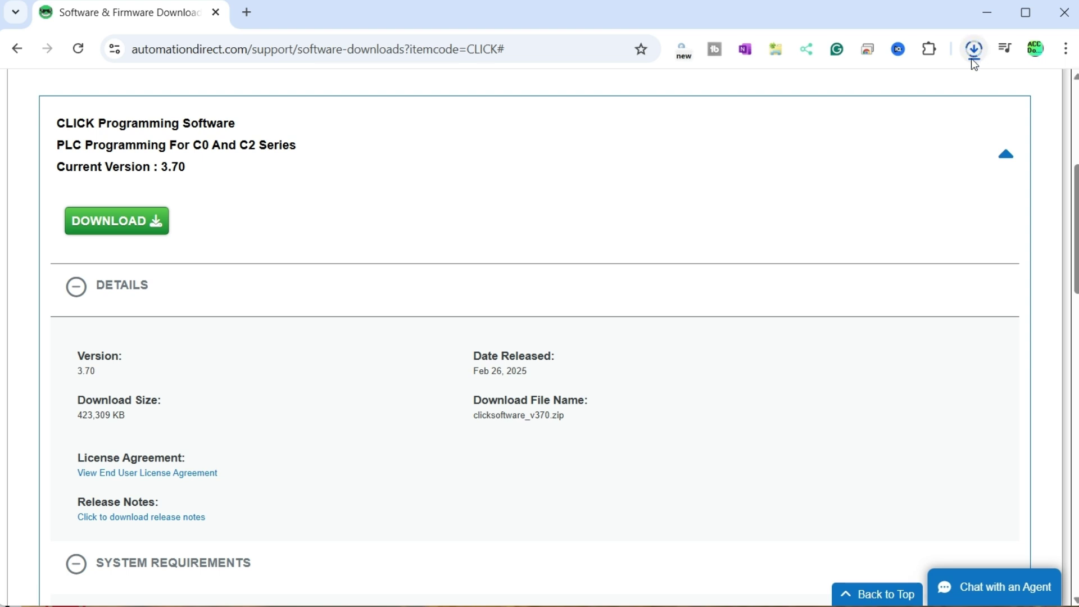
click(974, 55)
click(958, 89)
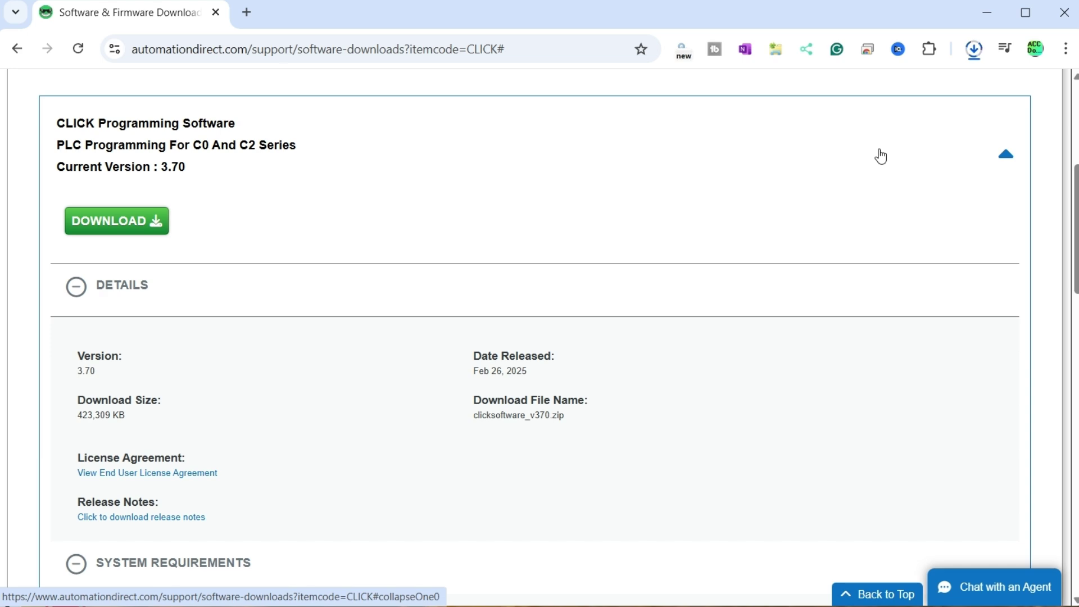
click(931, 94)
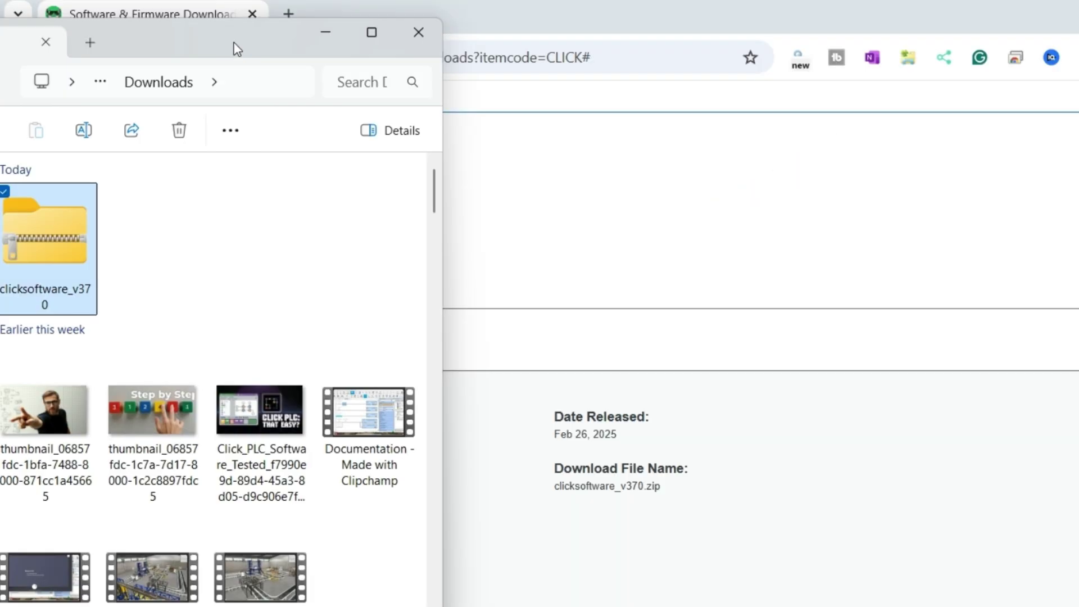
- Extract clicksoftware_v370.zip into the clicksoftware_v370 folder and display its contents
drag(234, 36, 262, 30)
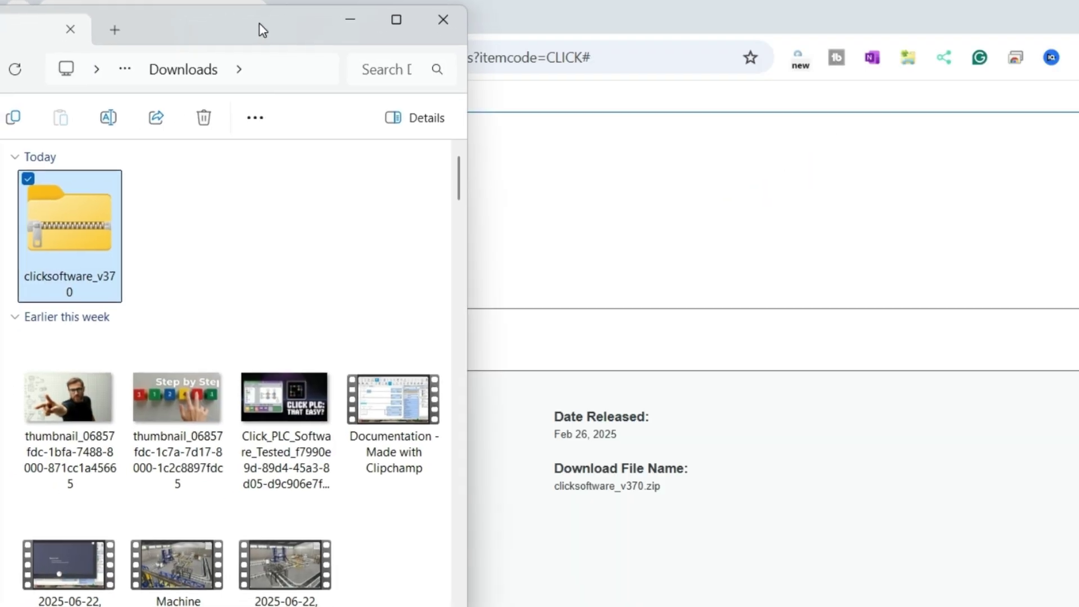
right_click(71, 210)
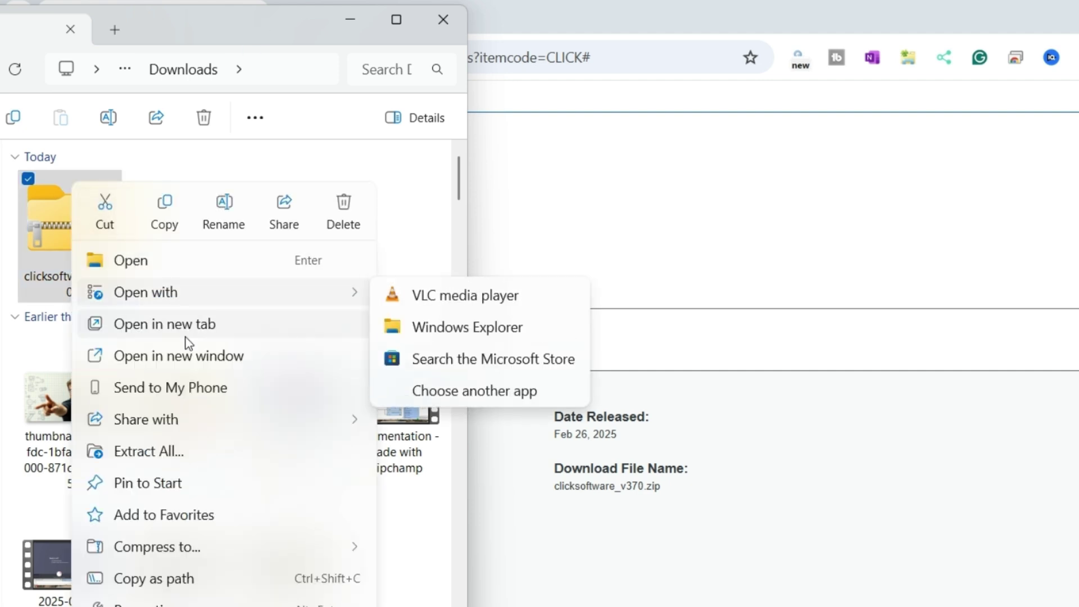
click(184, 448)
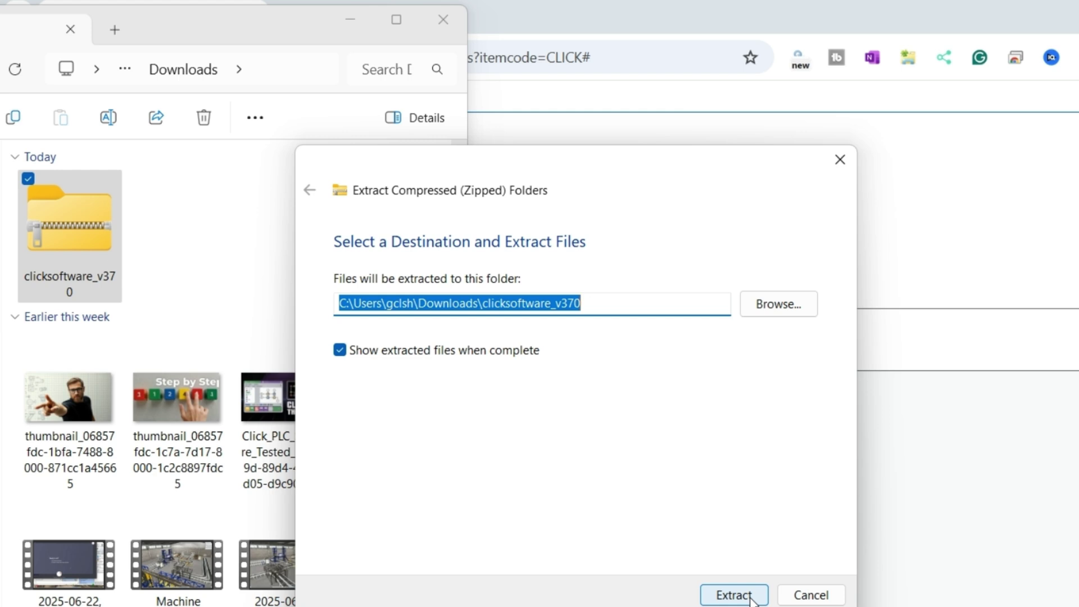
click(752, 597)
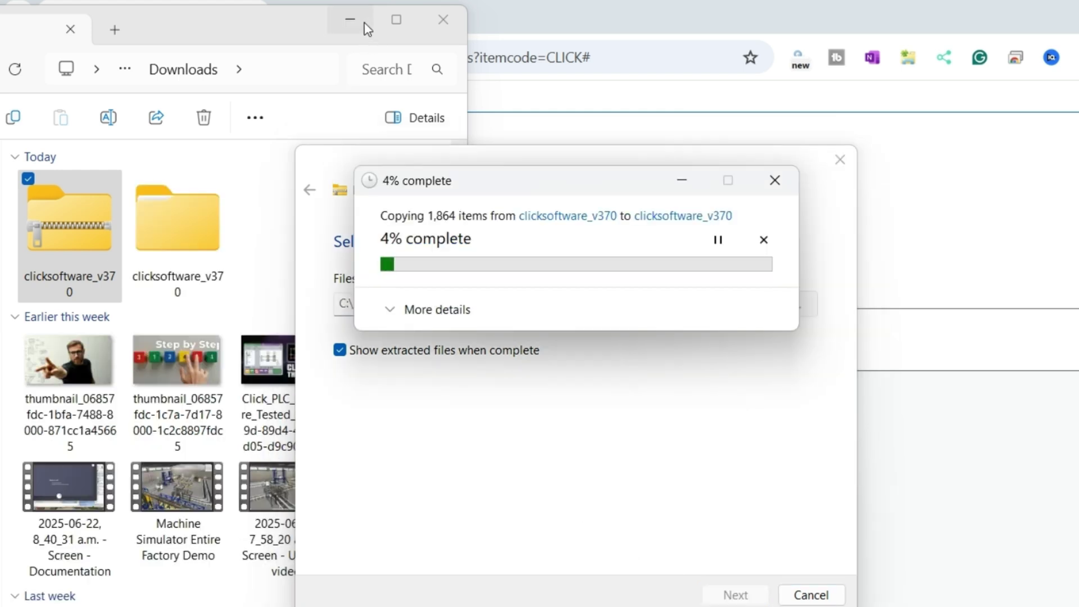
click(348, 20)
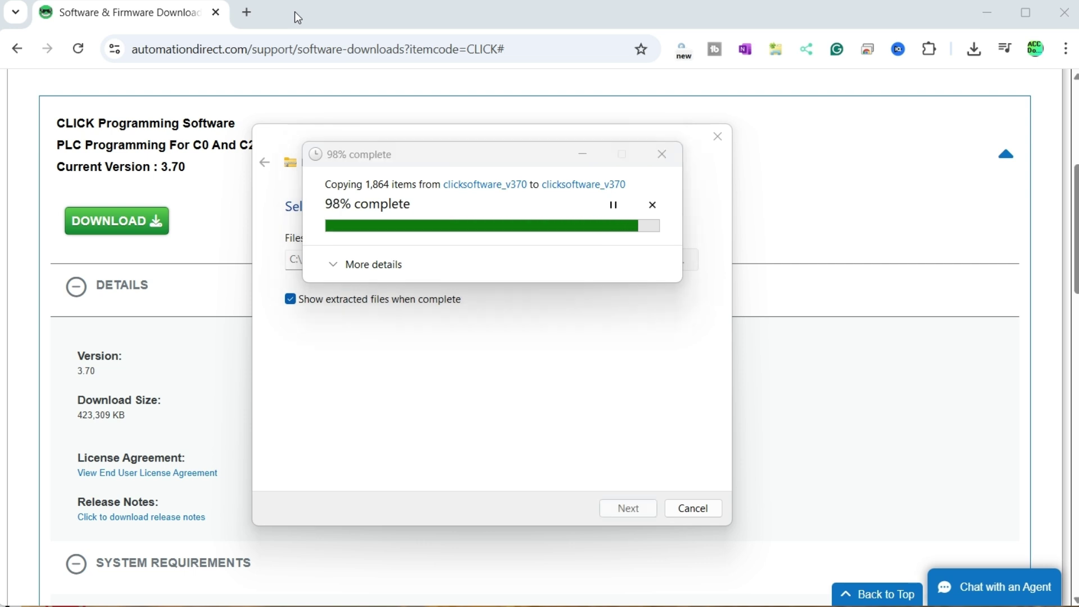
drag(265, 7, 296, 24)
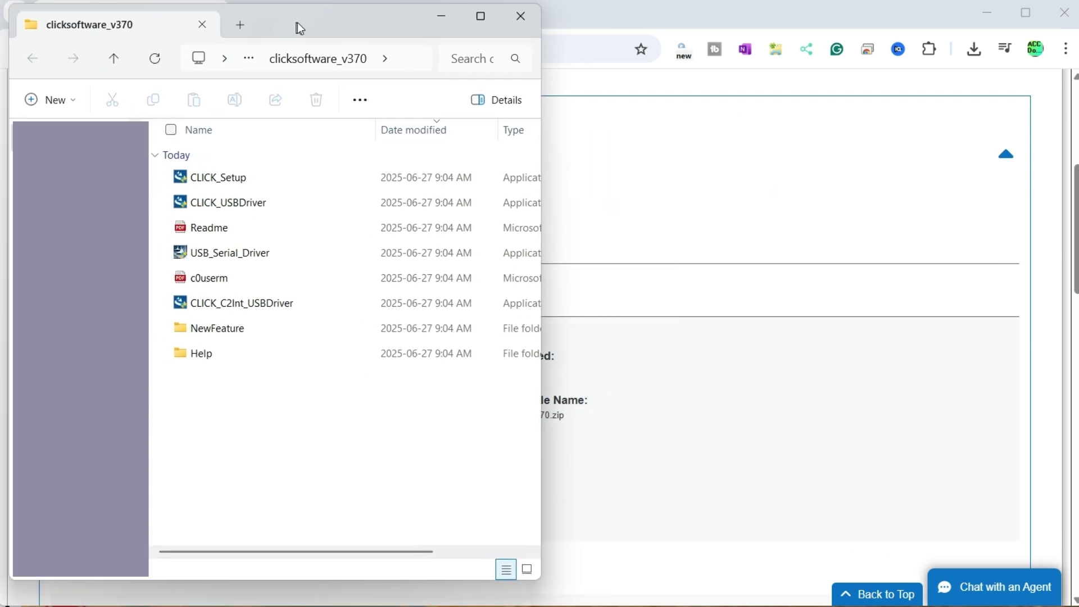
- Run CLICK_Setup, accept the license, and install CLICK Programming Software 3.70 through to Finish
double_click(238, 179)
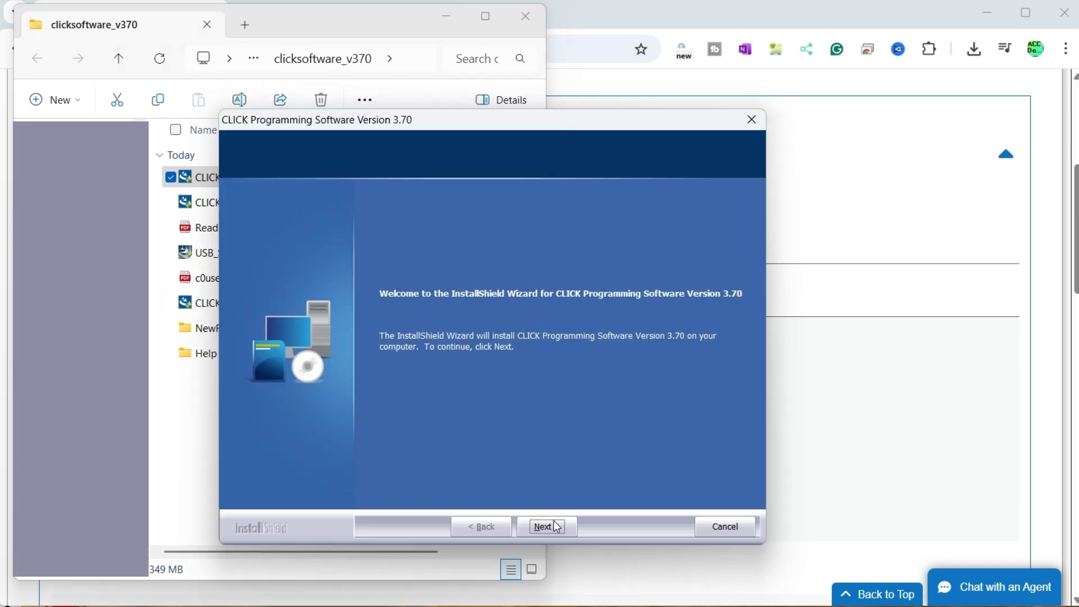
click(556, 526)
click(625, 397)
click(453, 454)
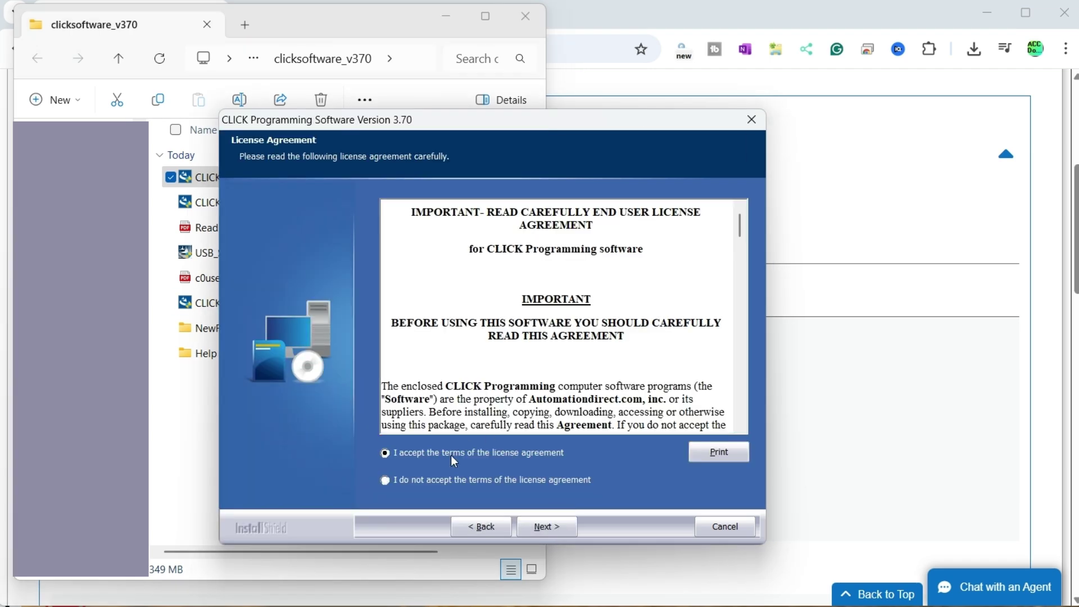
click(560, 527)
click(548, 526)
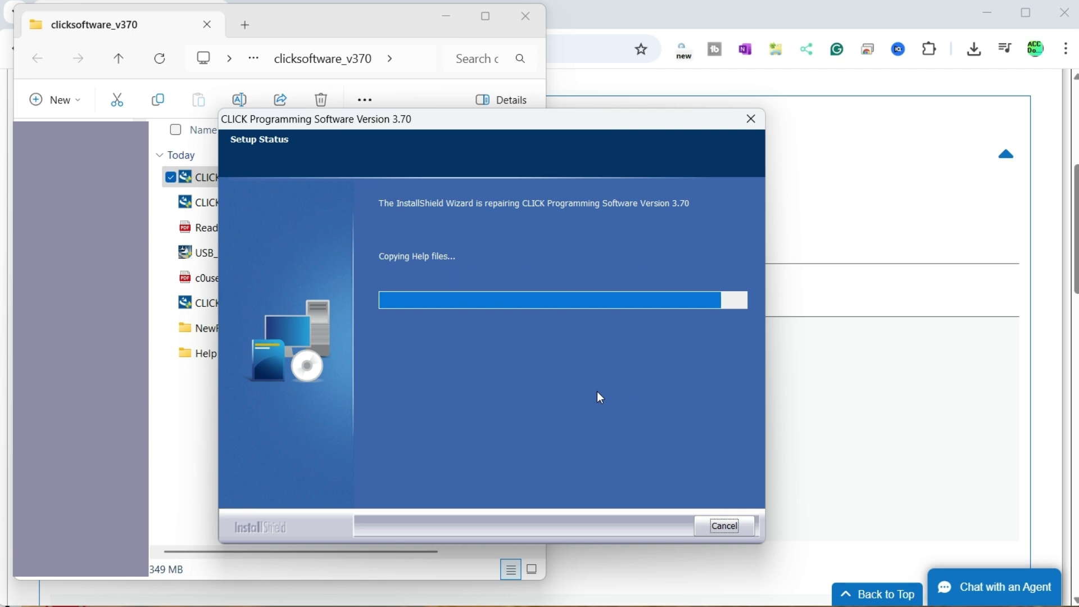
click(447, 16)
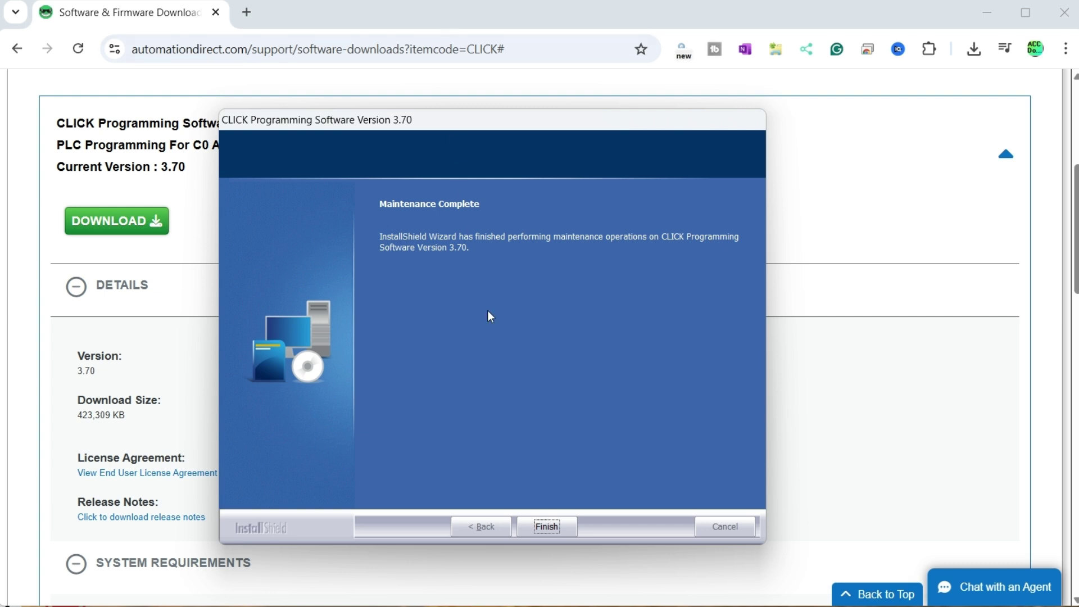
click(547, 526)
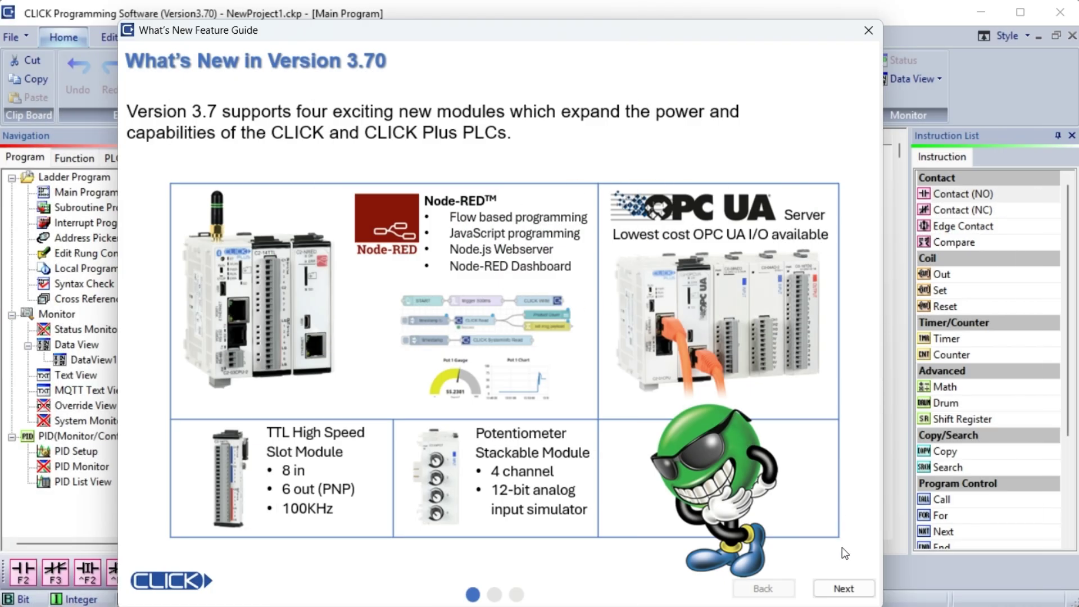
- Page through the guide's new features and fixed bugs, disable it at startup, and close it
click(843, 589)
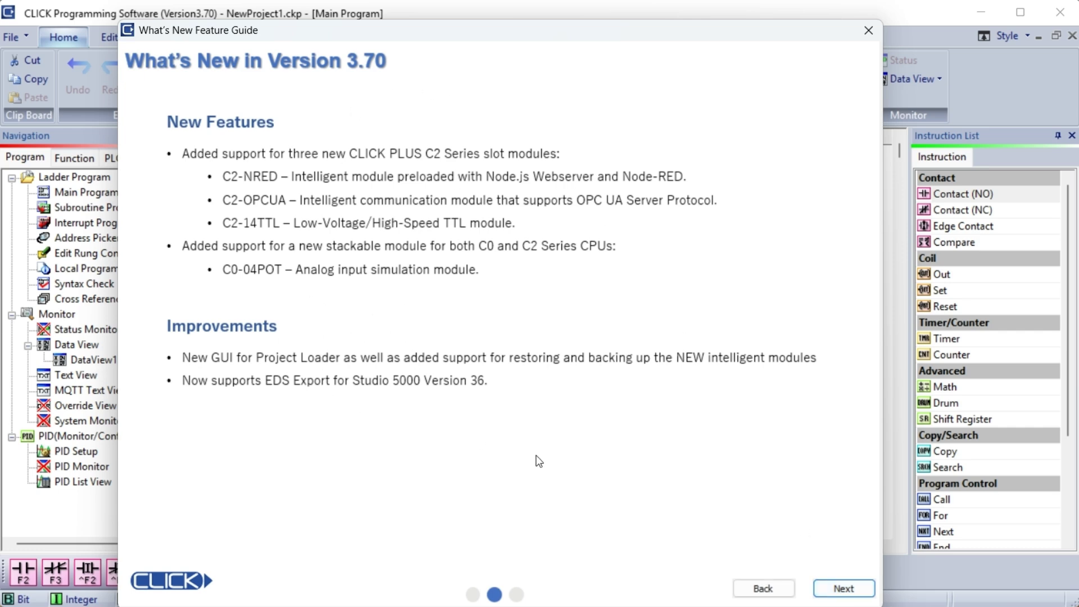
click(843, 589)
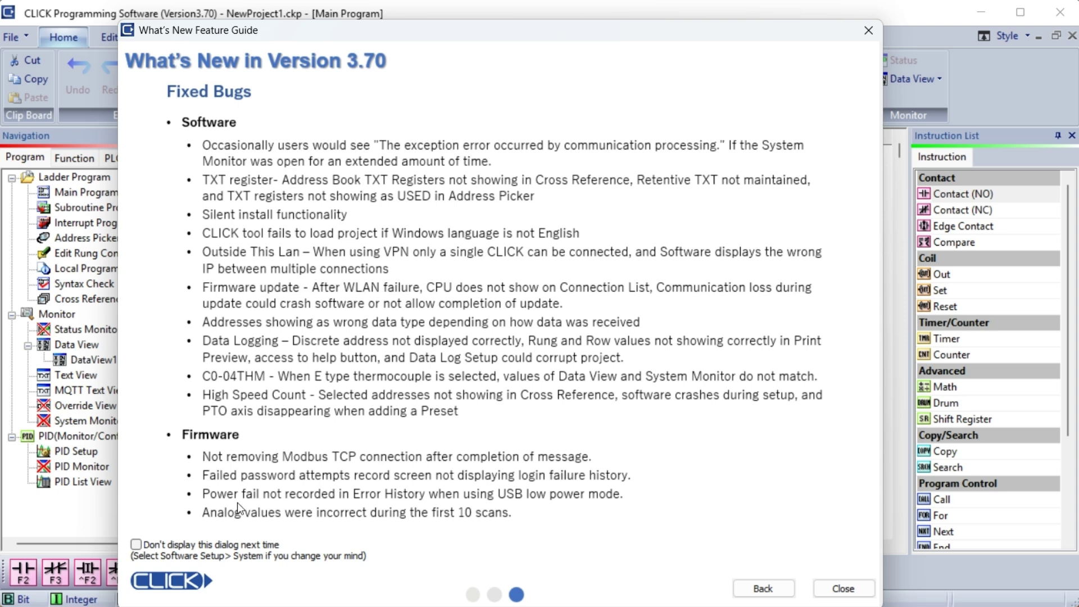
click(137, 544)
click(848, 586)
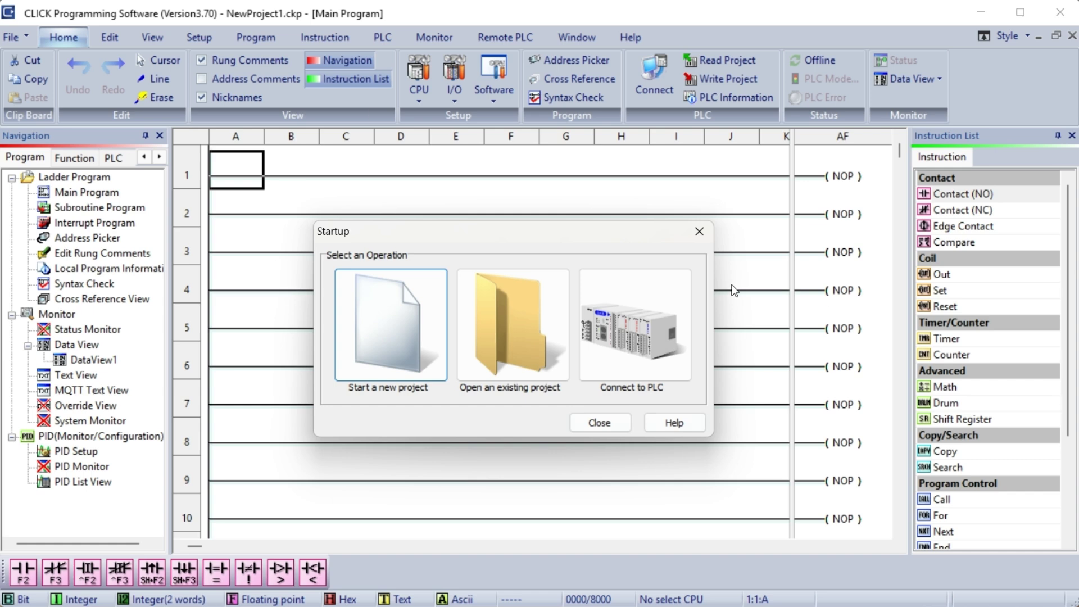
- Choose Connect to PLC, set Port Type to Ethernet, and connect to the listed C2-03CPU
click(651, 335)
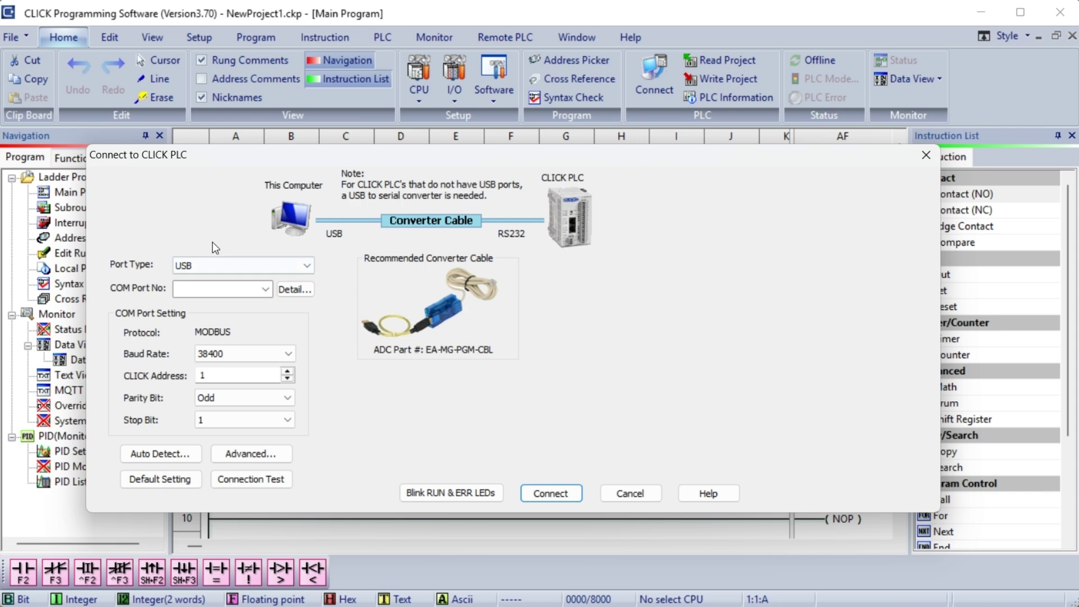
click(305, 267)
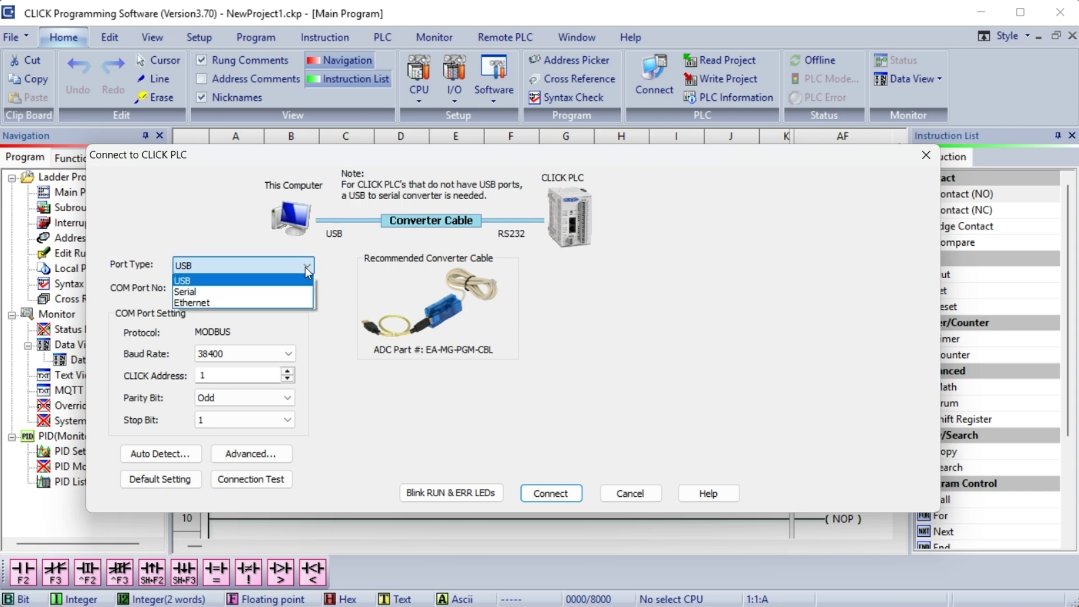
click(291, 296)
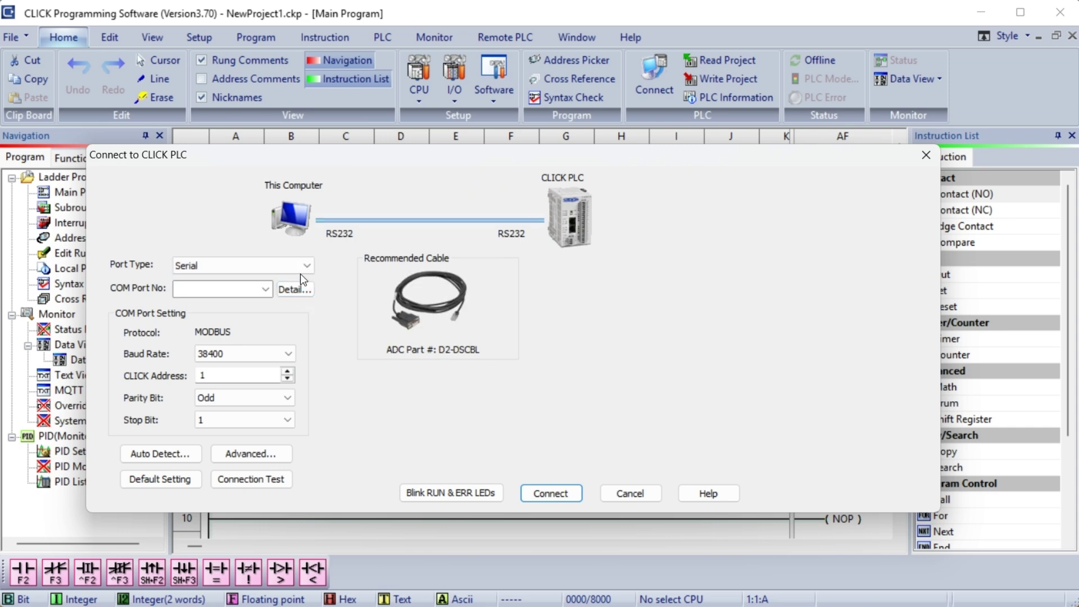
click(304, 268)
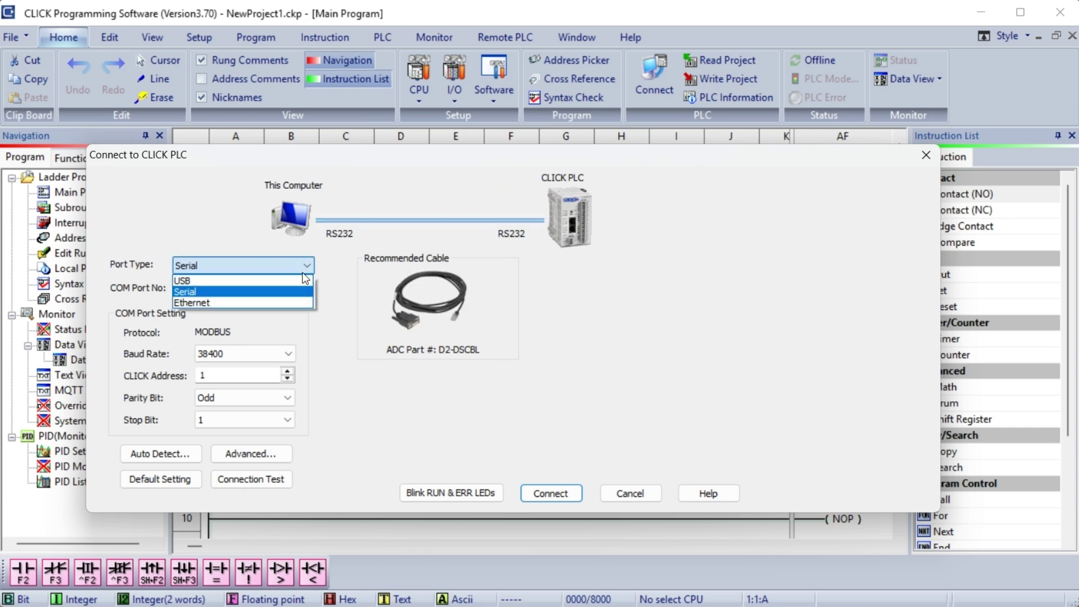
click(287, 304)
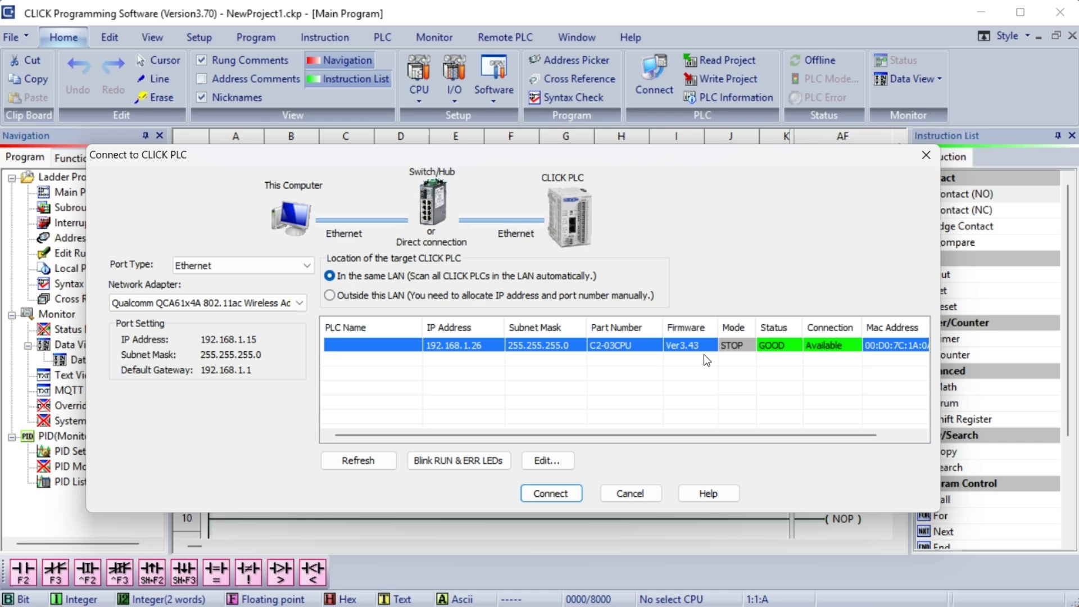
click(558, 494)
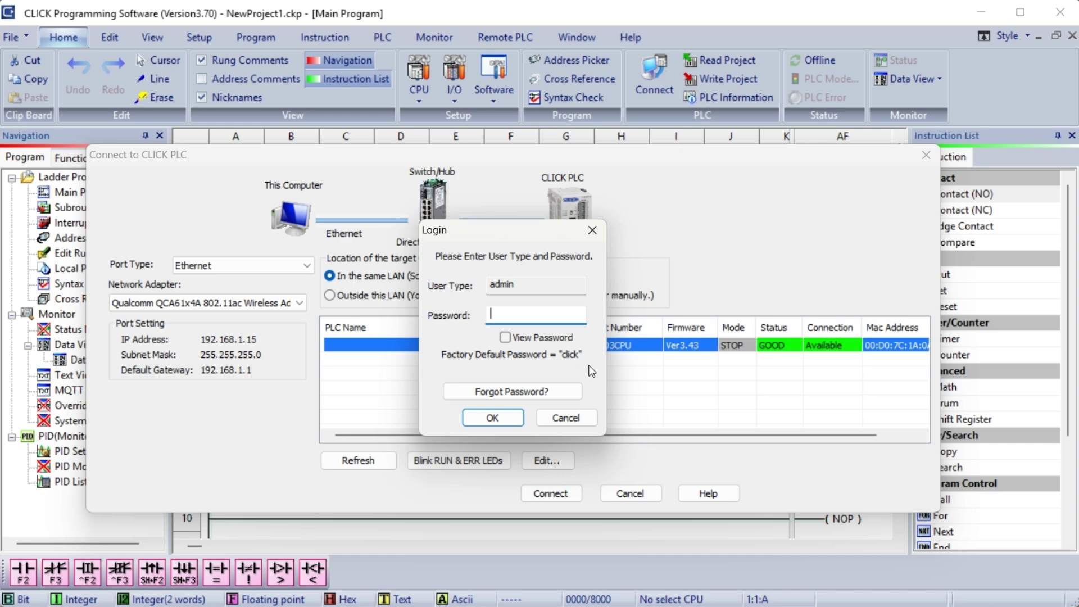
- Log in with the admin password and acknowledge that the PLC holds no project file
text(click)
click(505, 337)
click(493, 419)
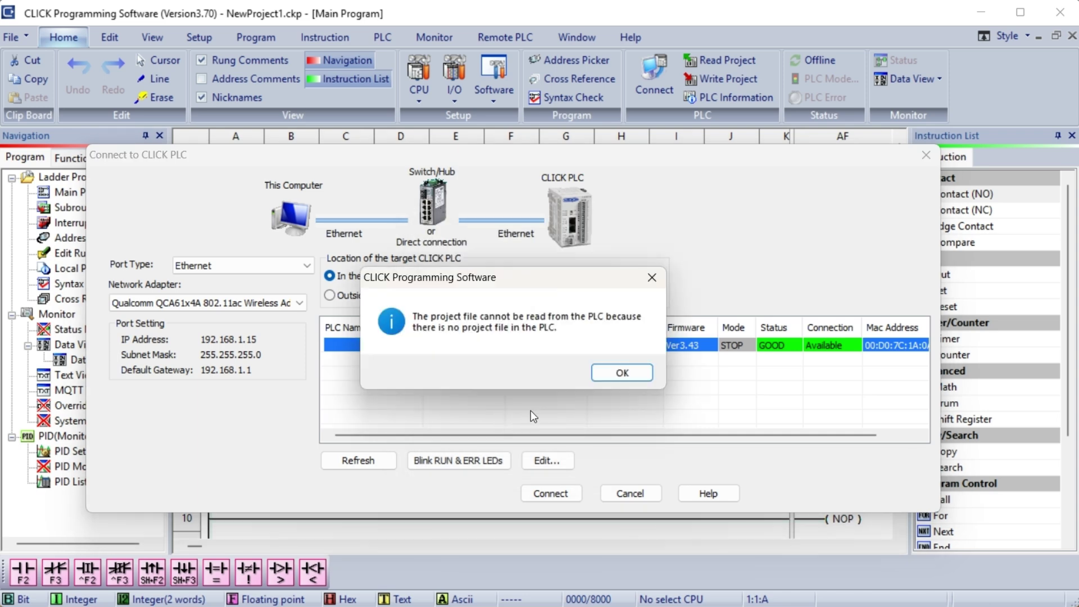
click(619, 373)
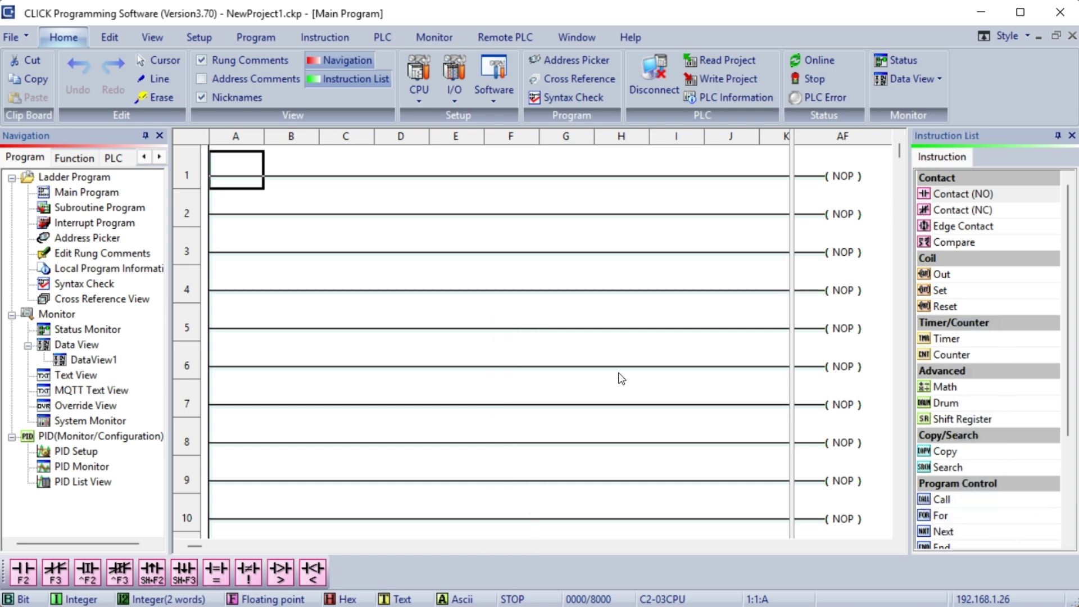
- Run Update Firmware from the PLC tab to upgrade the C2-03CPU from Ver3.43 to Ver3.70
click(380, 41)
click(830, 58)
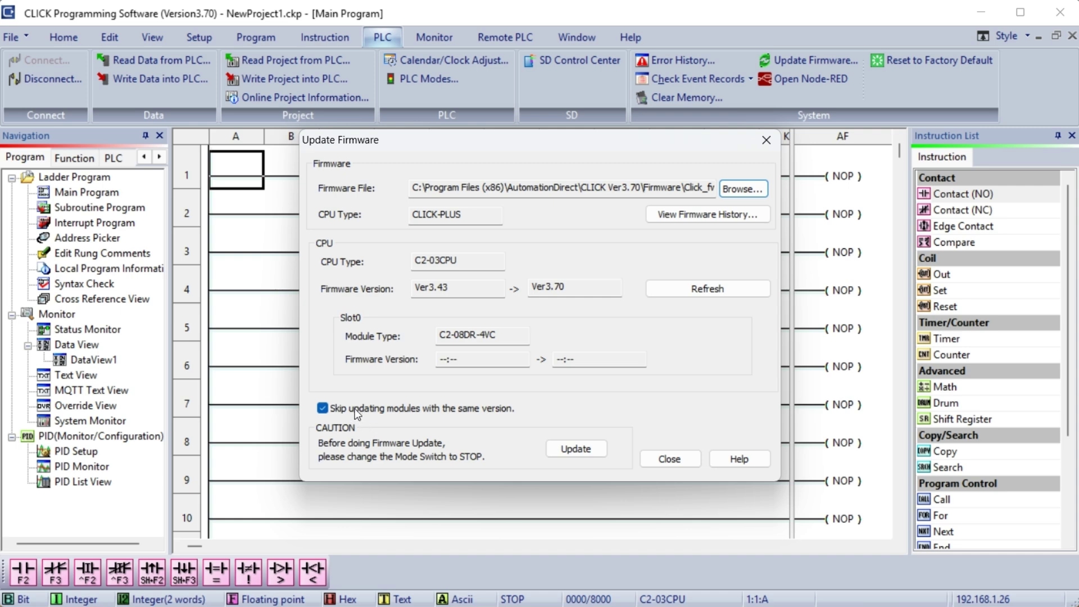
click(575, 449)
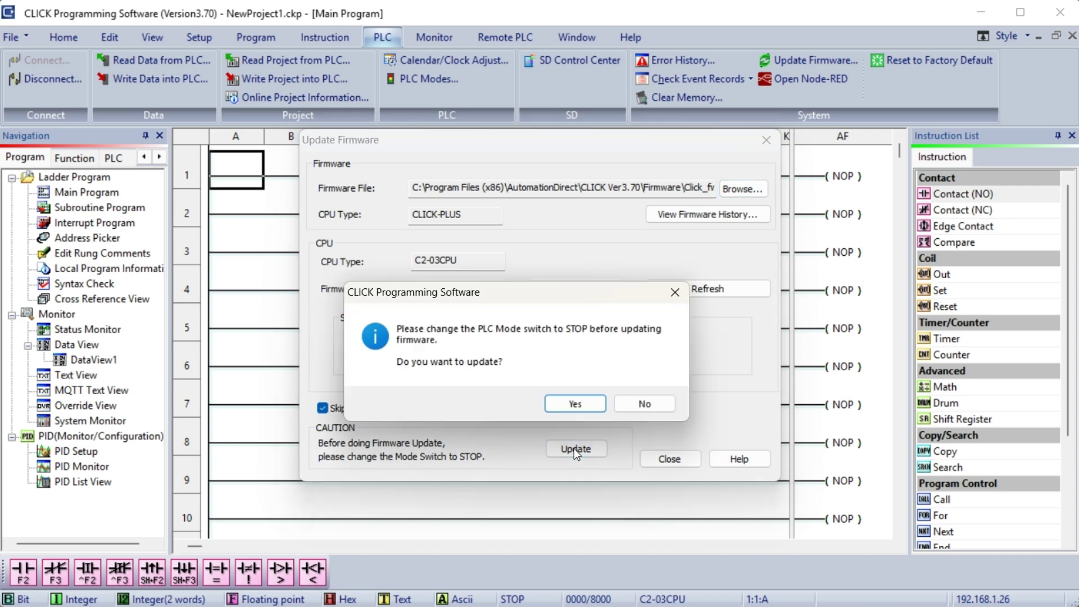
click(576, 407)
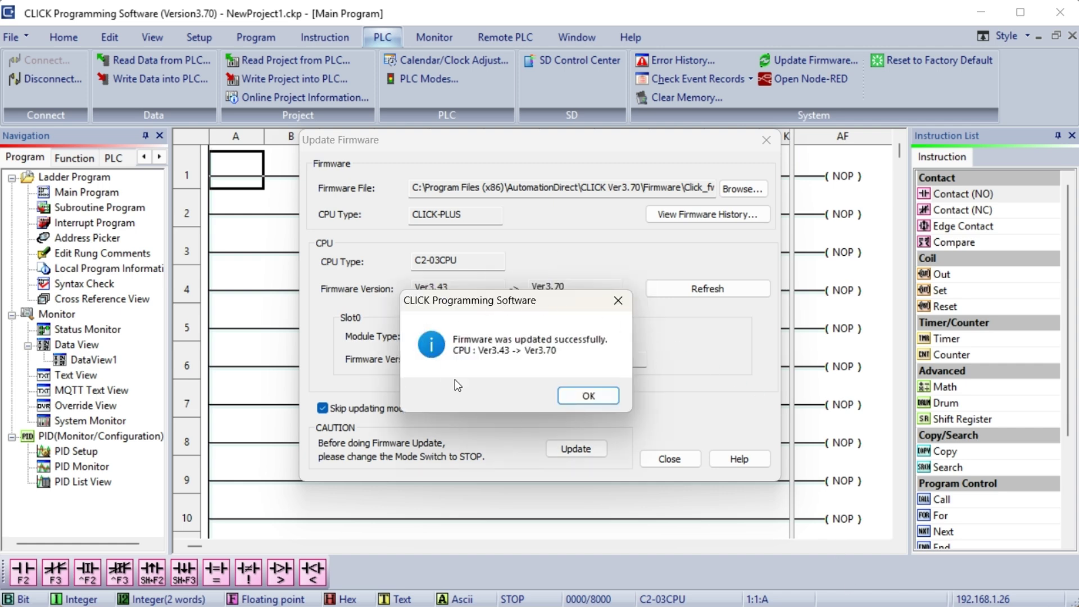
click(588, 396)
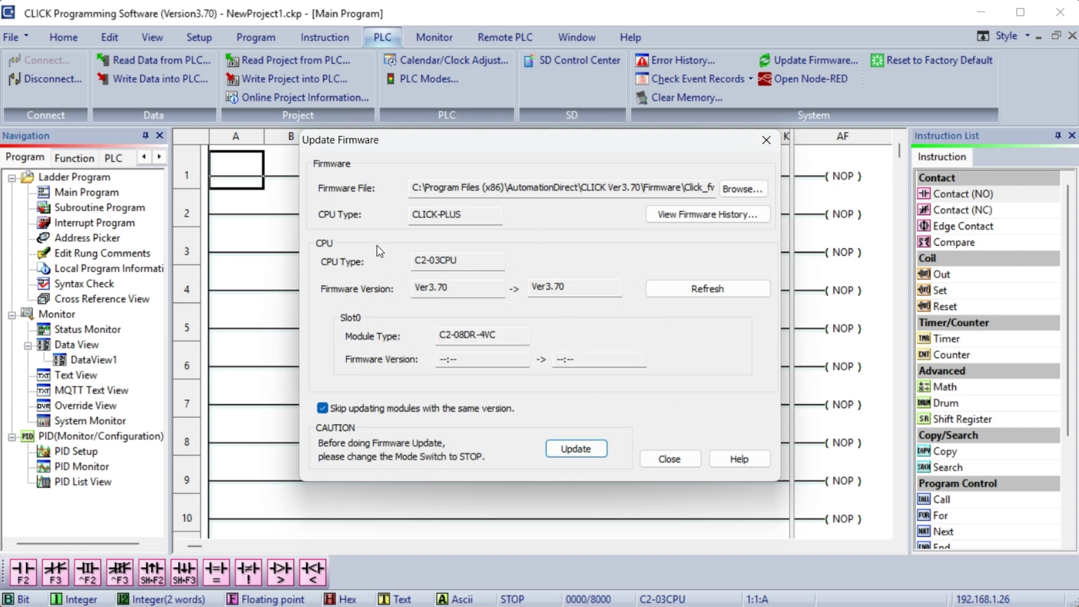
click(677, 460)
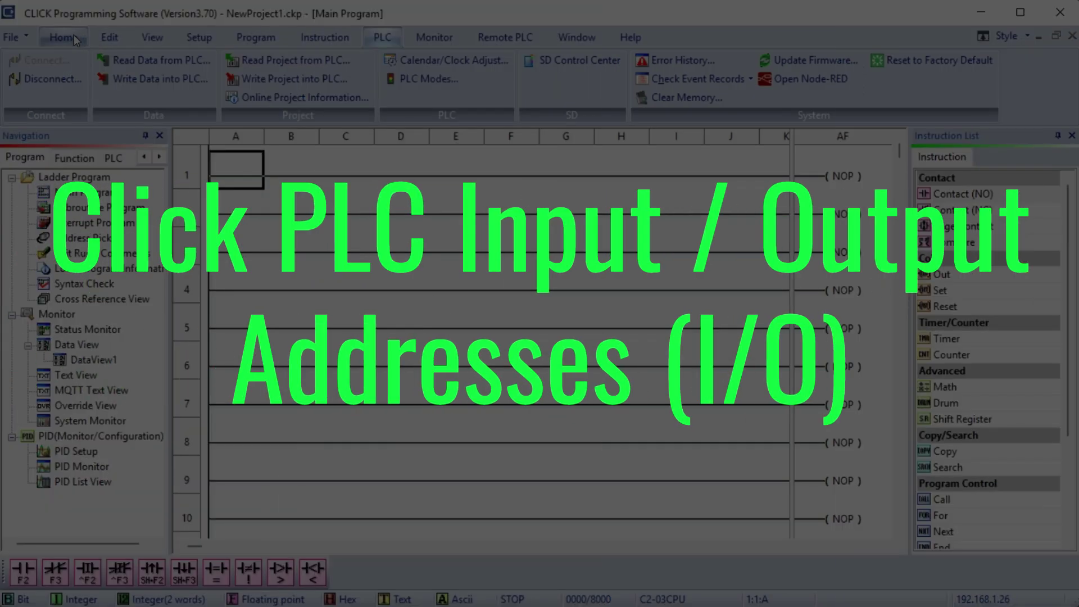
- Open the PLC System Configuration and enter ACC Automation as the PLC Name
click(72, 38)
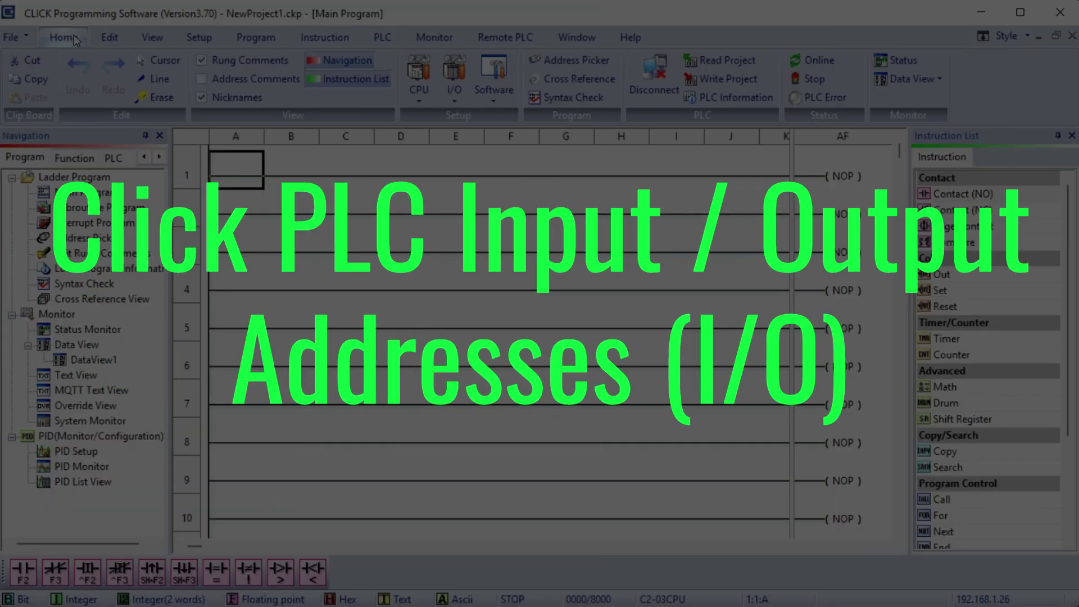
click(201, 41)
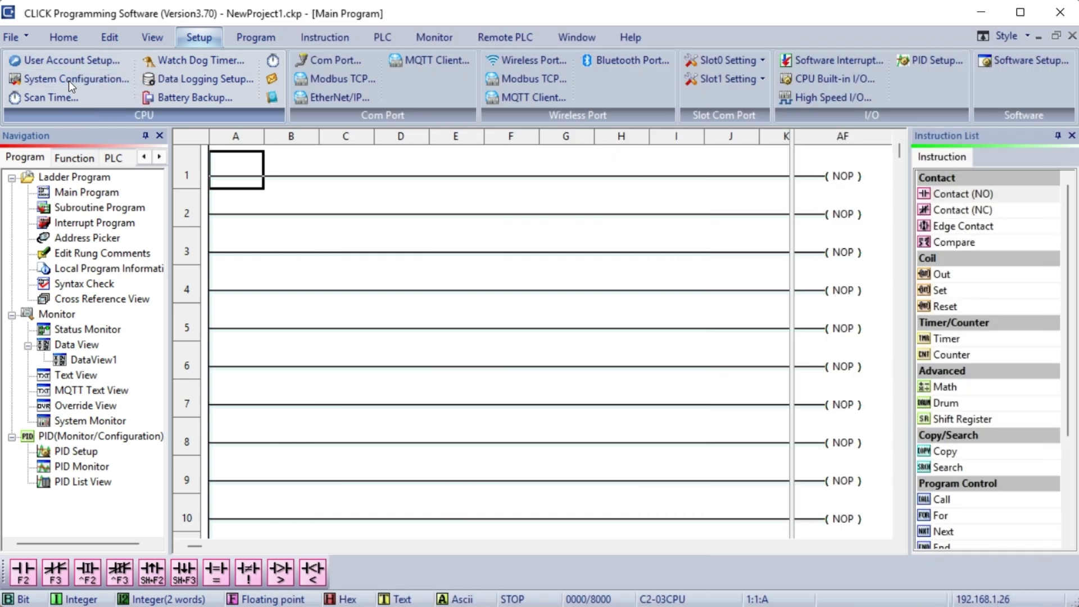
click(68, 79)
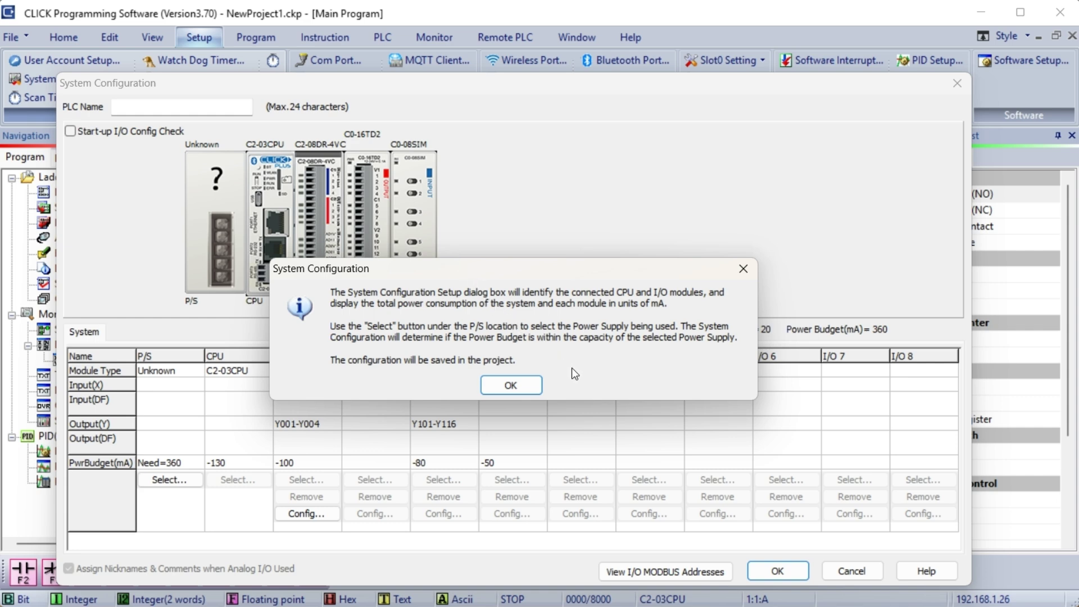
click(518, 386)
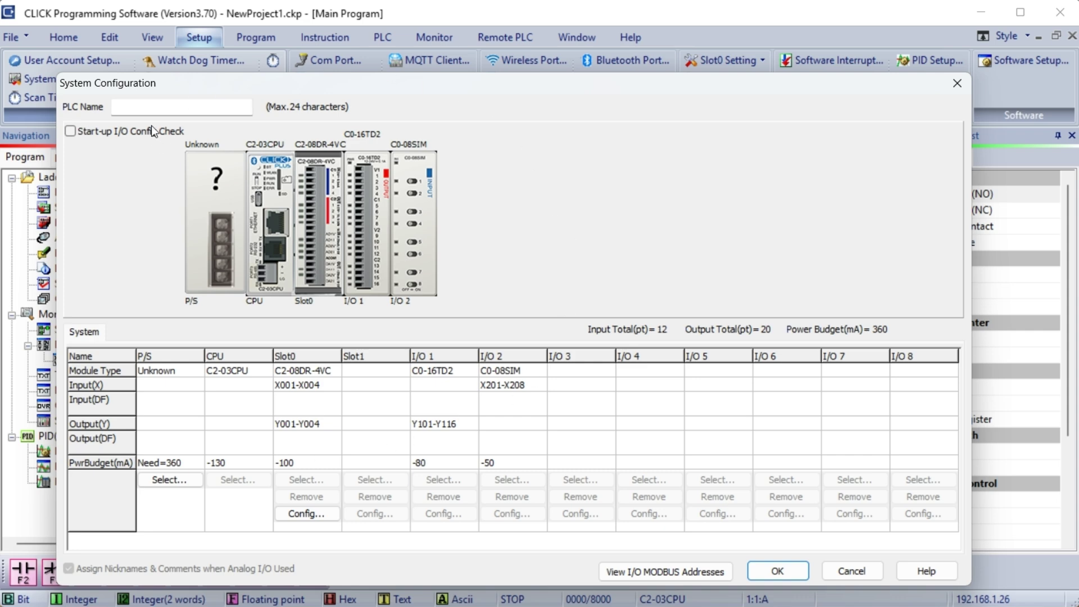
click(156, 108)
text(ACC Automation)
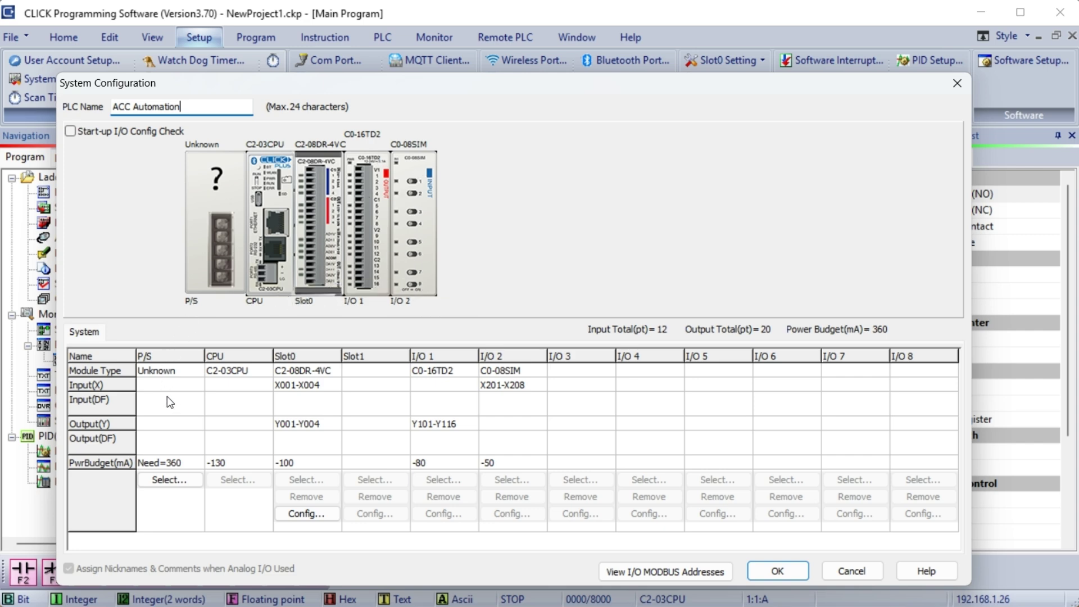
- Select the C0-01AC module as the system's power supply
click(170, 478)
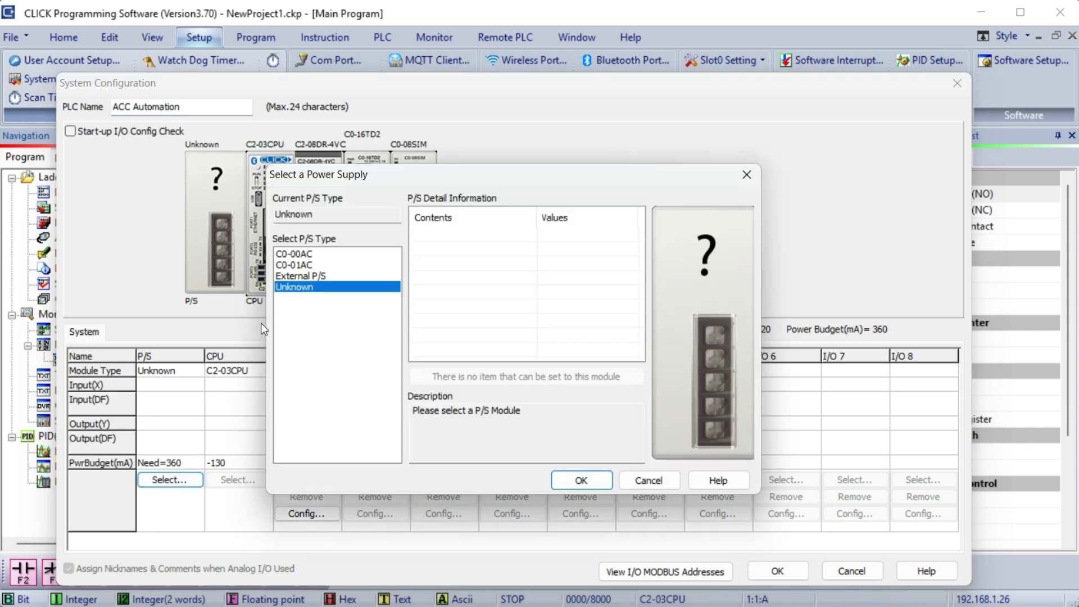
click(297, 265)
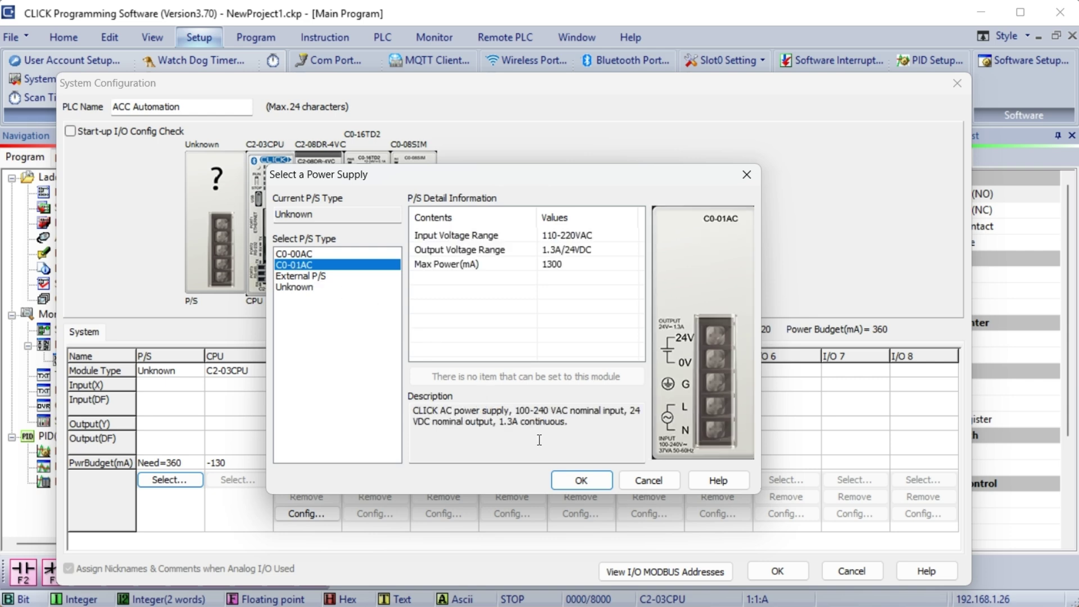
click(579, 484)
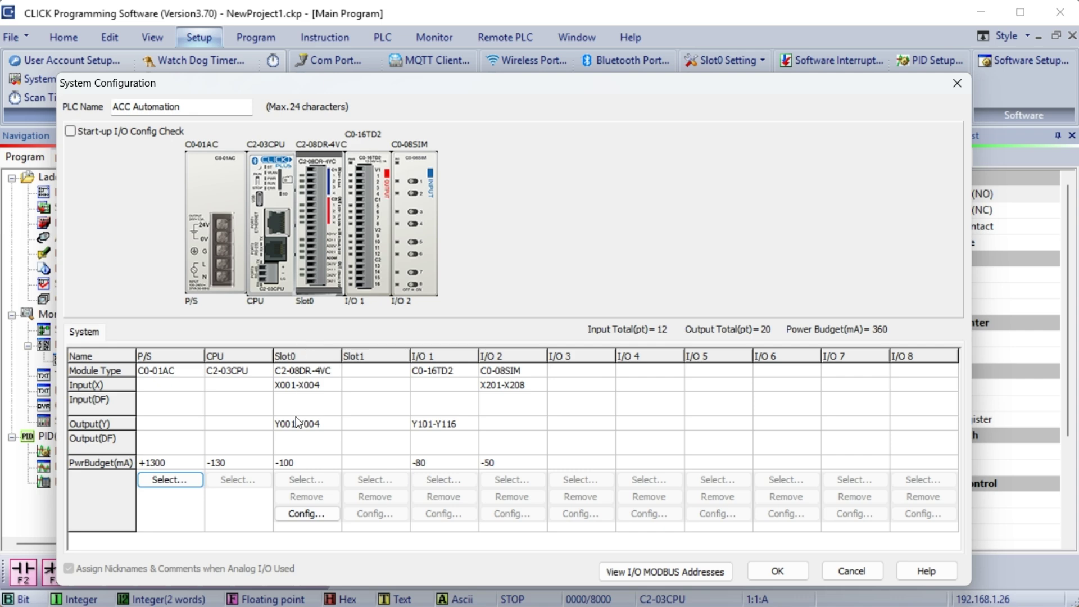
- Map the Slot0 analog channels to DF1–DF4 by assigning DF1 to CH1 and accepting
click(299, 516)
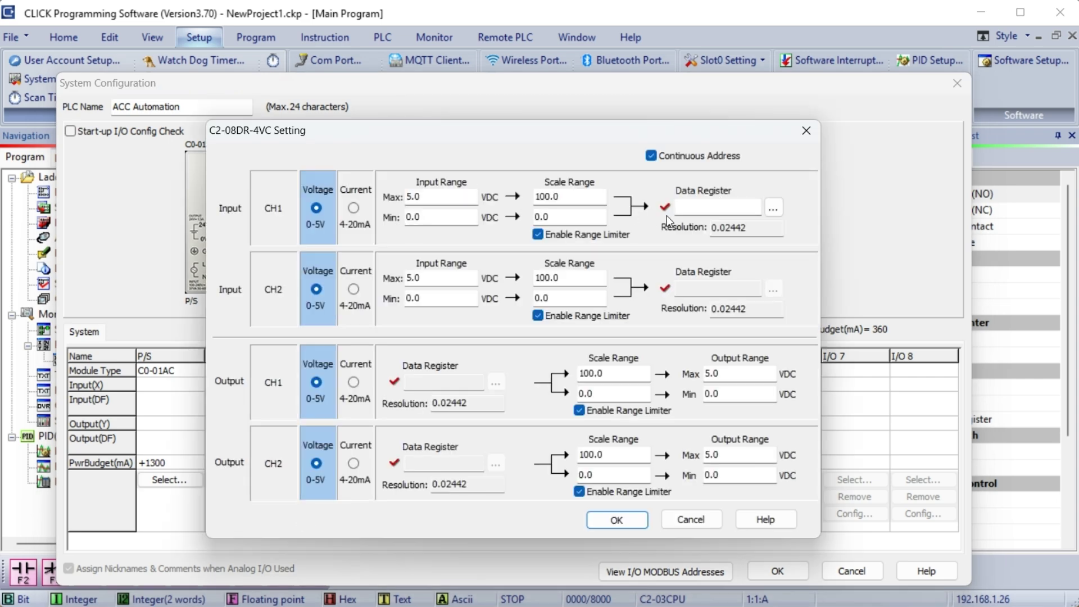
click(705, 208)
text(ds1)
click(774, 208)
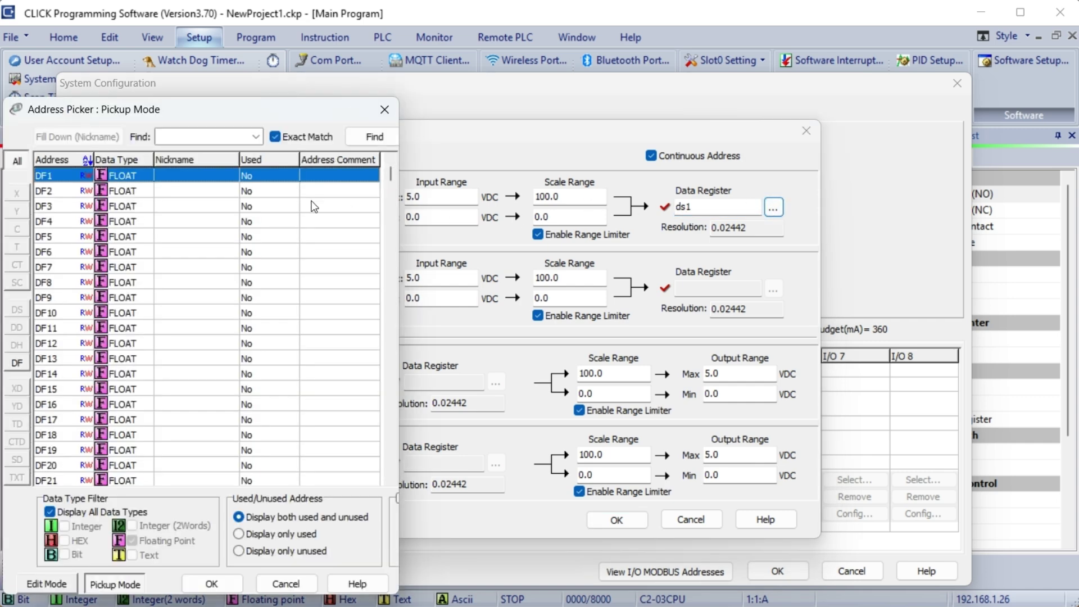
double_click(137, 177)
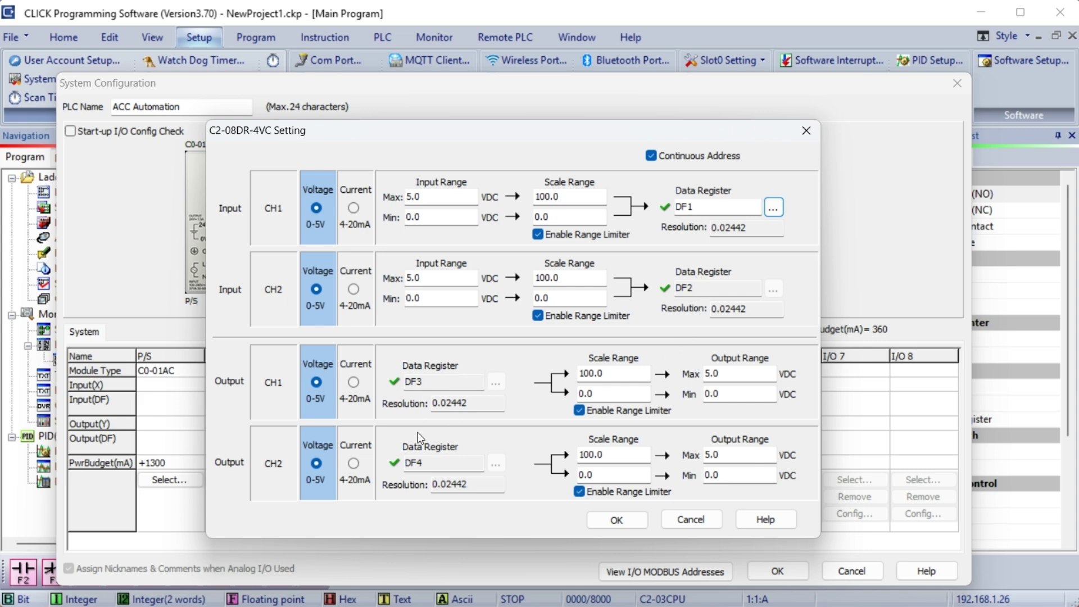
click(617, 521)
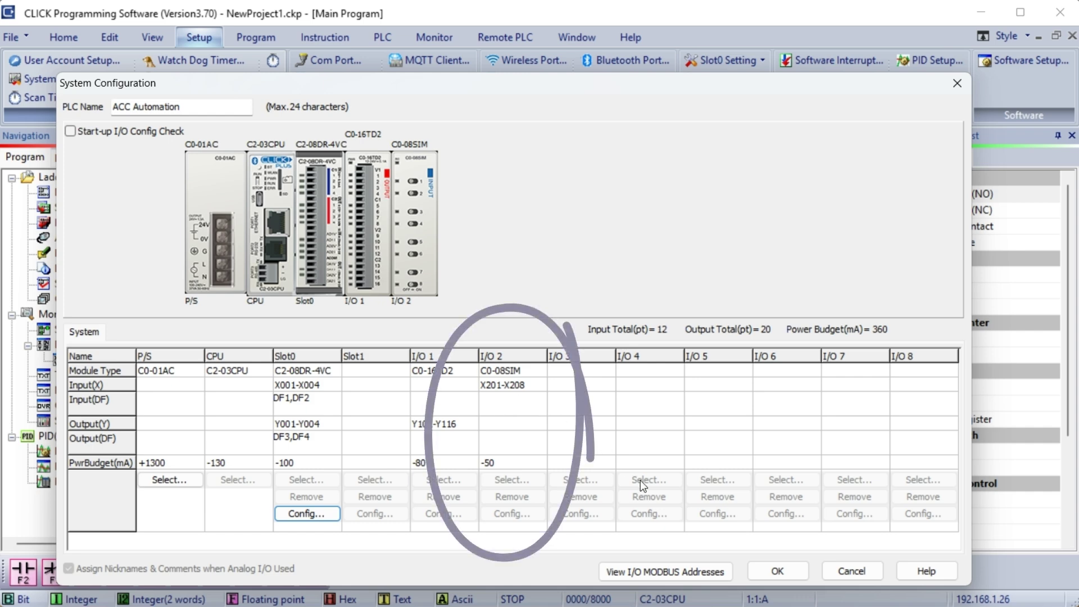
- Check the I/O MODBUS address list, then apply the configuration and acknowledge the transfer notice
click(658, 571)
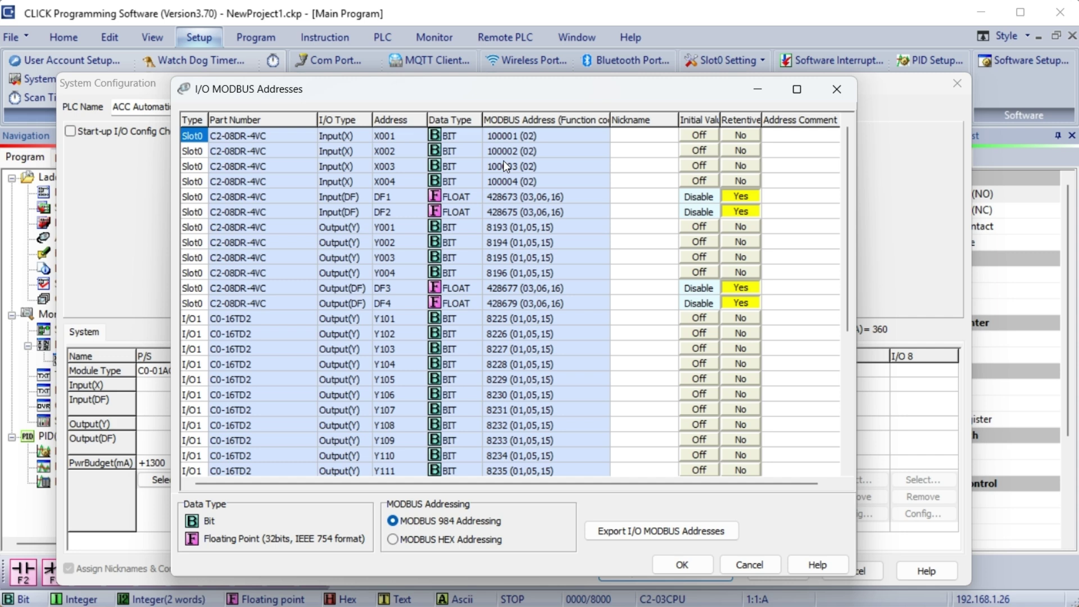
click(740, 565)
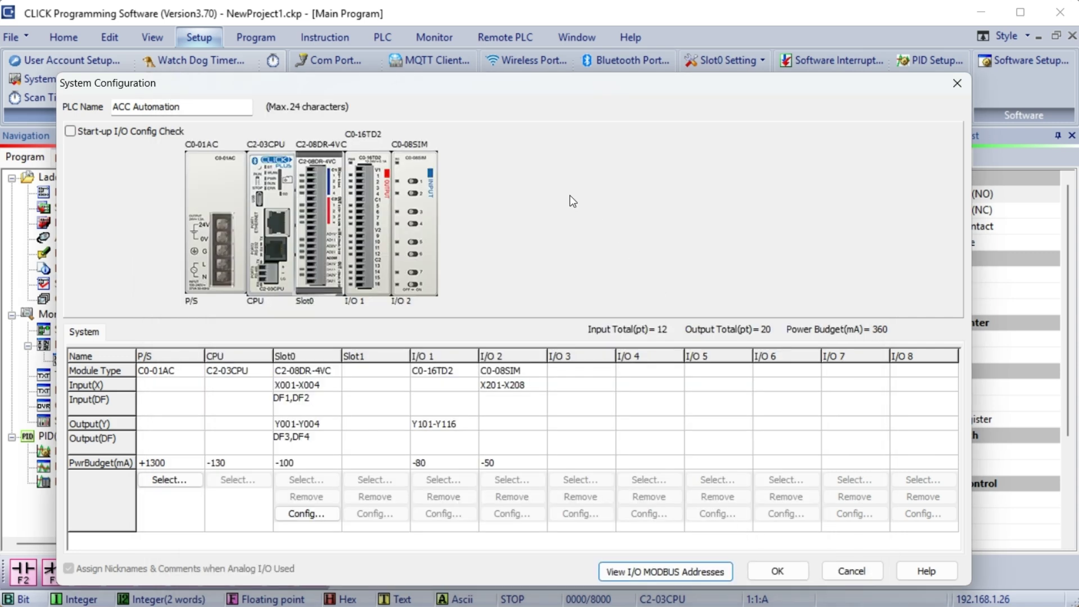
click(777, 571)
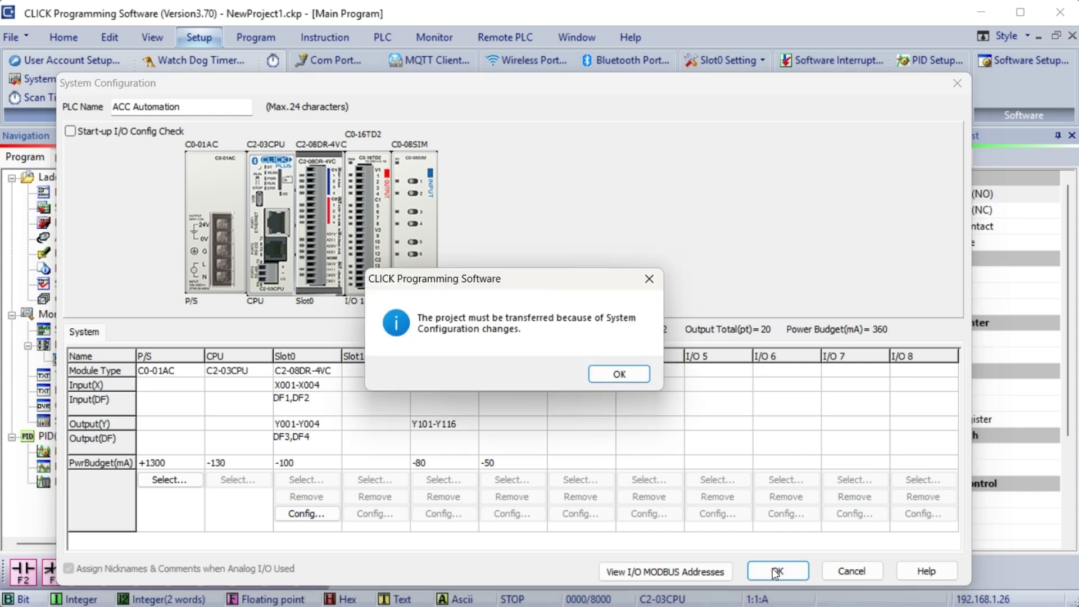
click(619, 374)
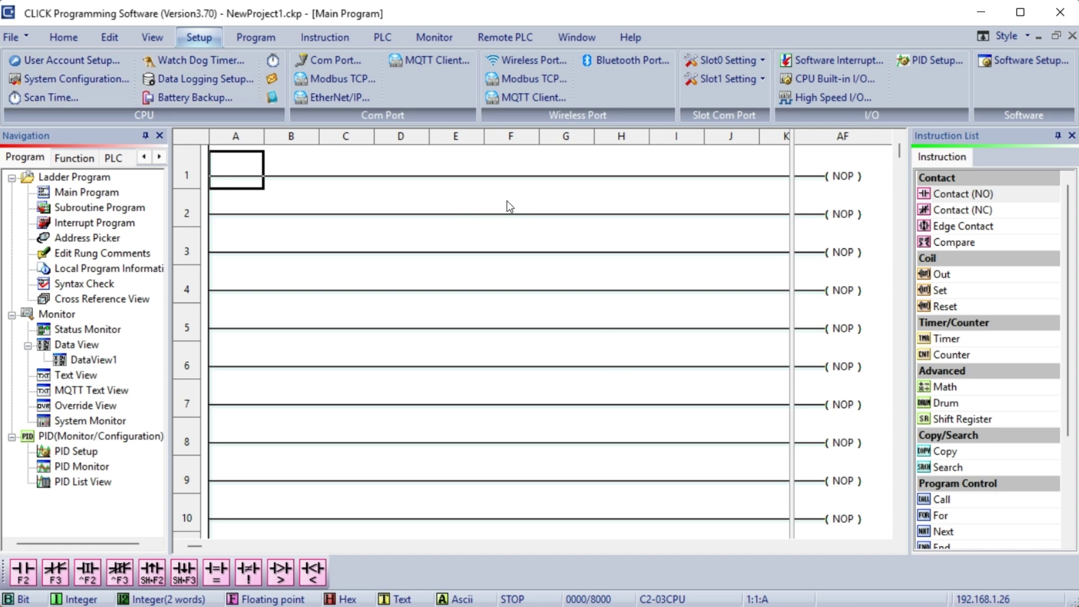
- Disable the PLC password requirement in User Account Setup
click(91, 60)
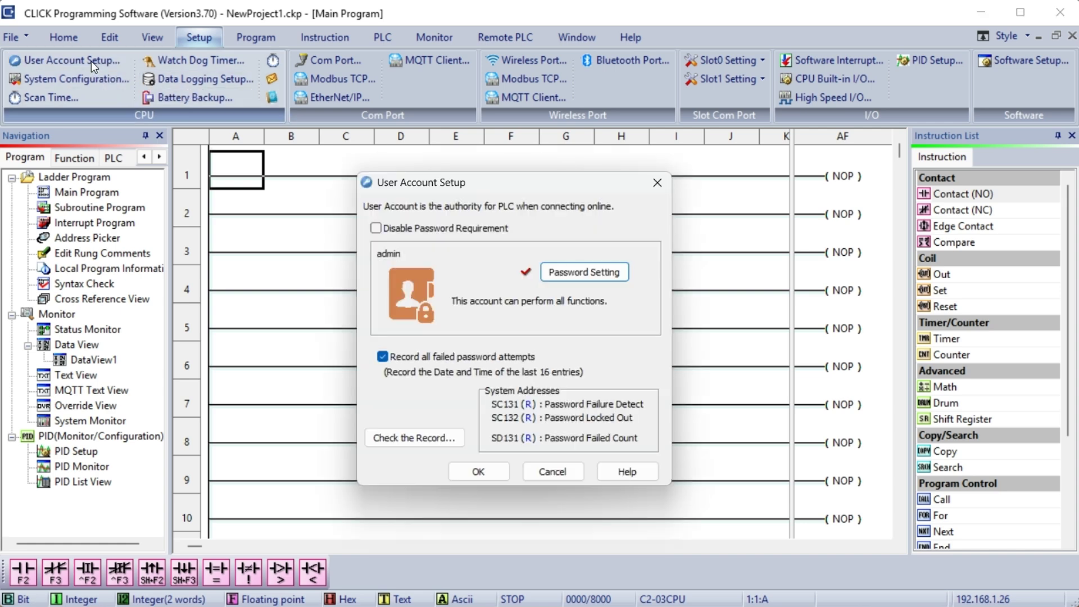
click(376, 228)
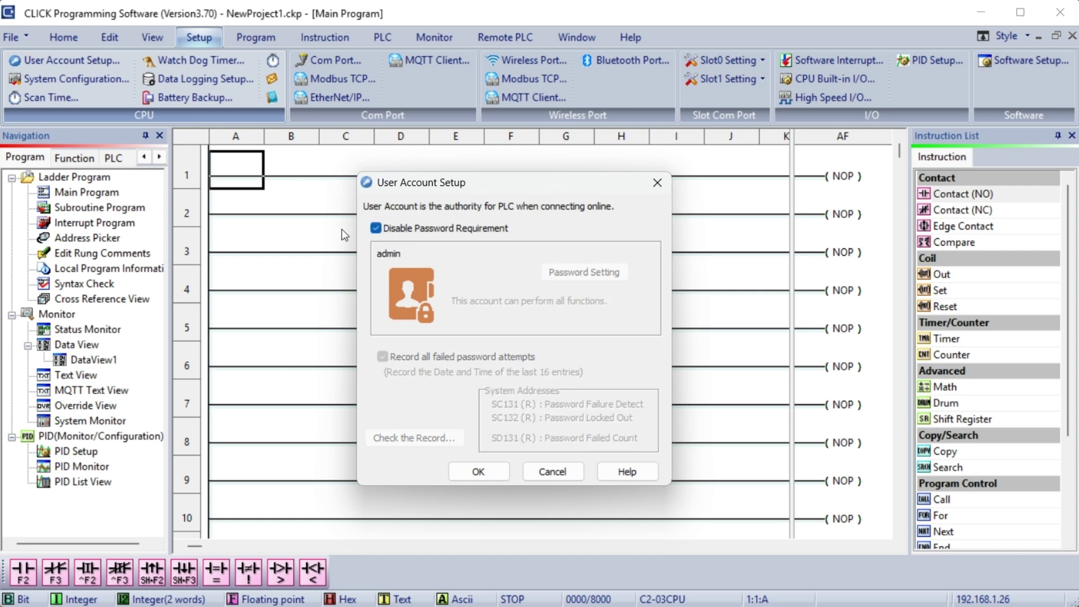
click(478, 471)
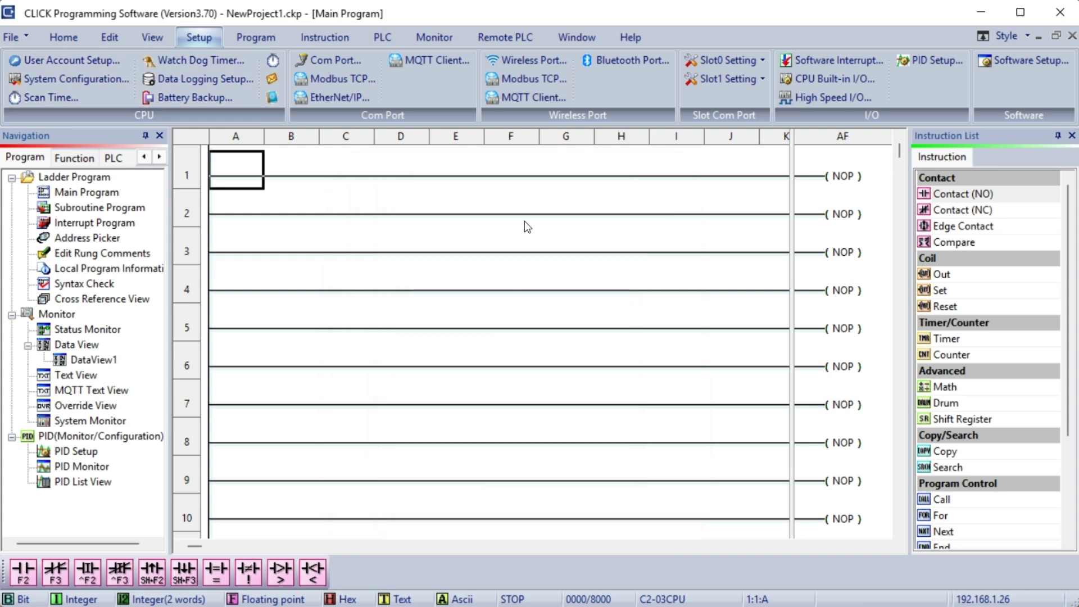
- Insert an END coil in cell AF1 on rung 1
click(837, 182)
right_click(892, 151)
click(911, 161)
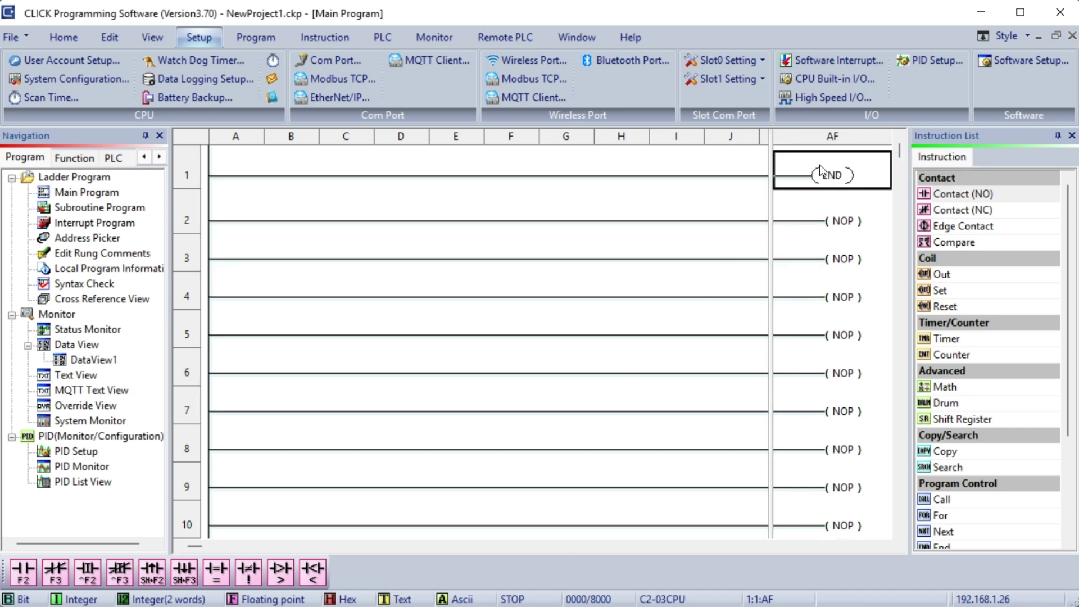
click(64, 37)
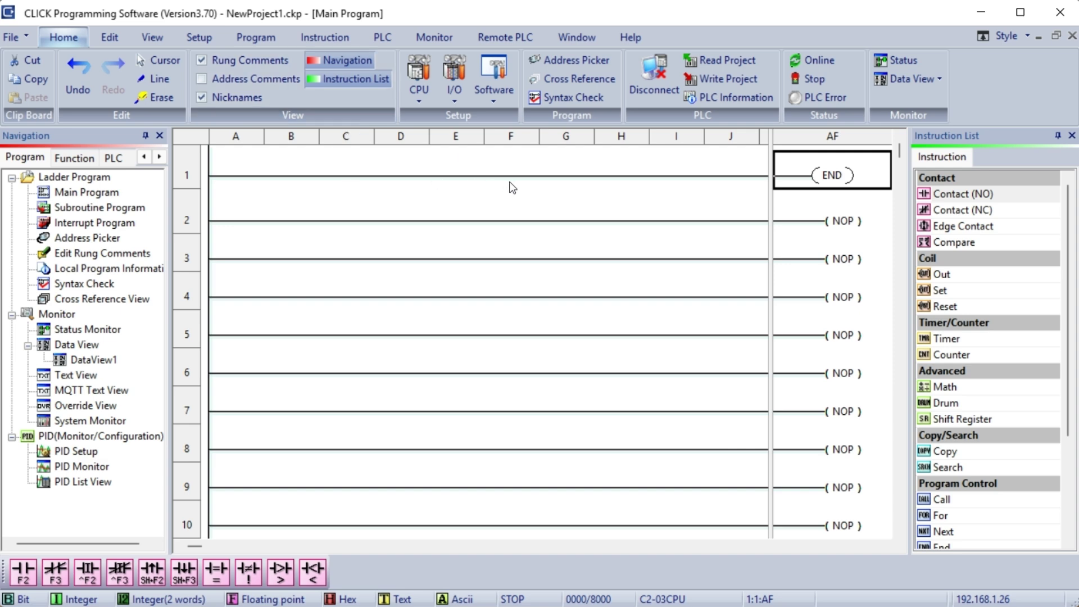
- Save the project file
click(15, 40)
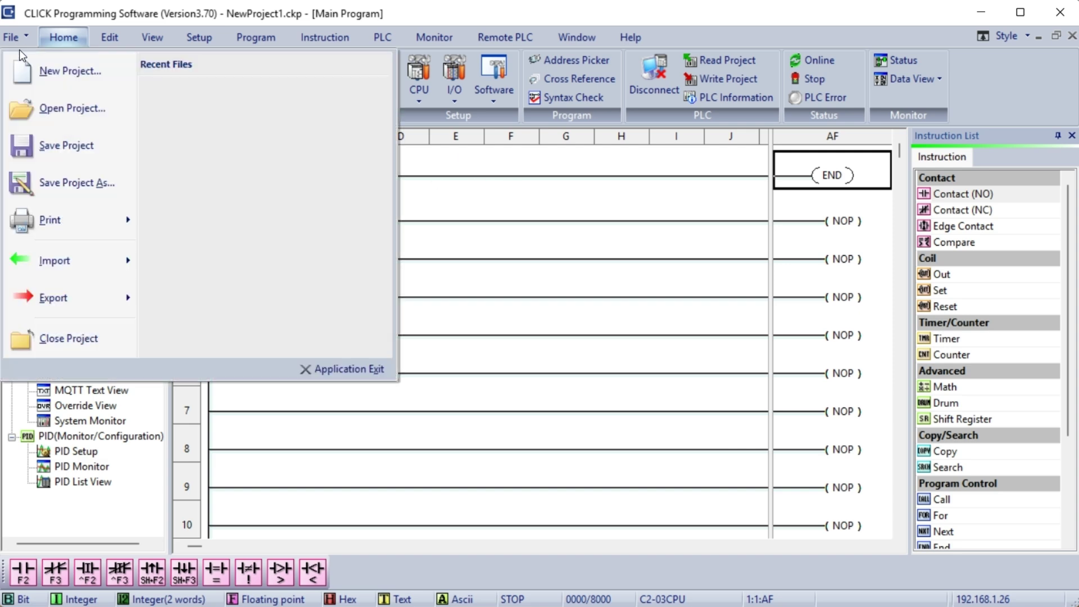
click(59, 143)
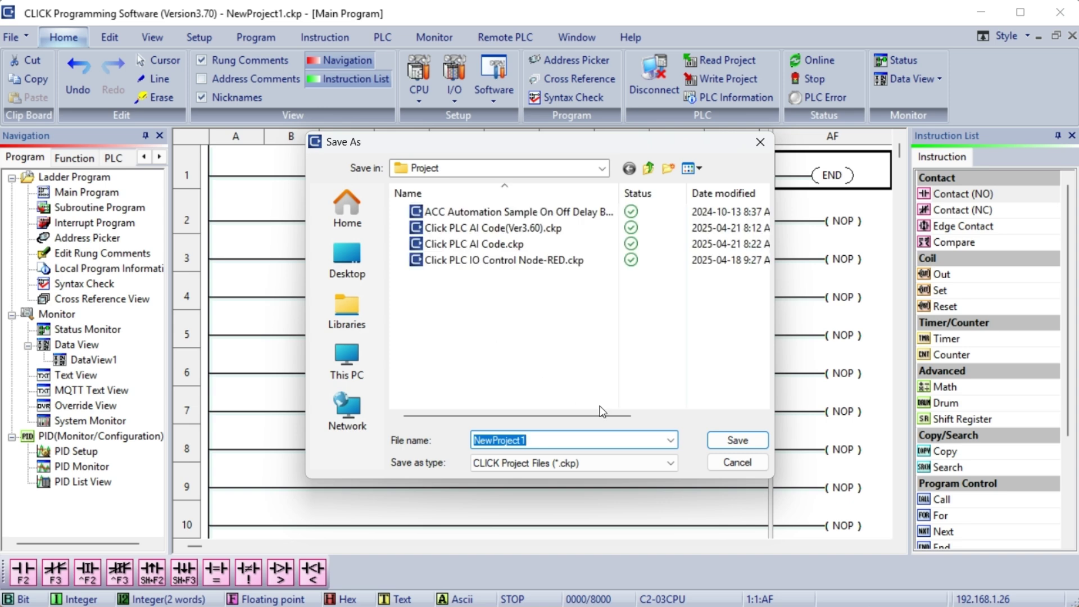
click(734, 443)
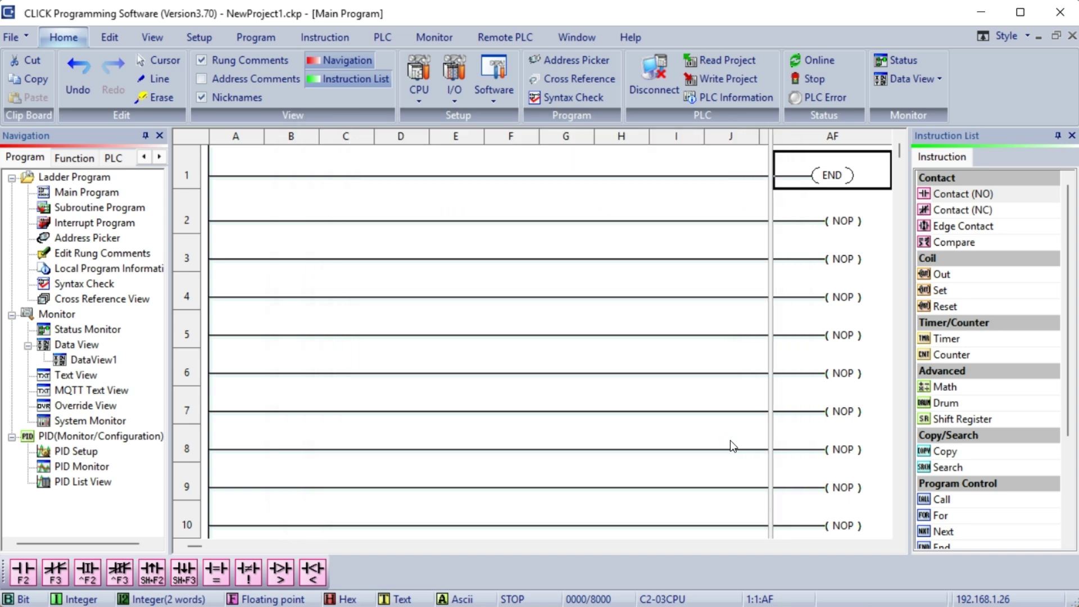
- Write the project into the PLC and dismiss the Transfer completed message
click(722, 79)
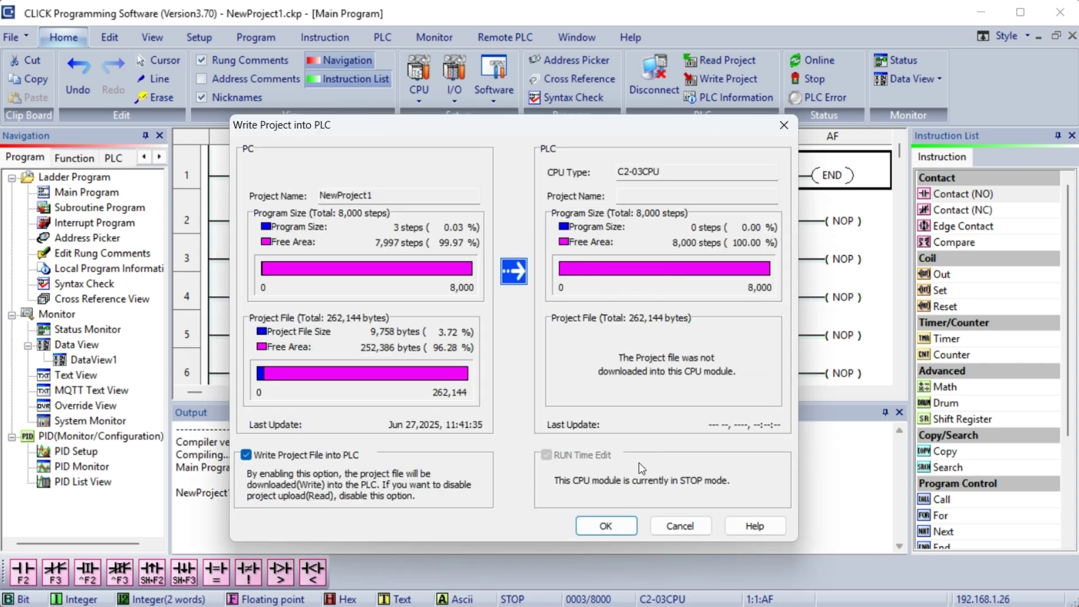
click(611, 531)
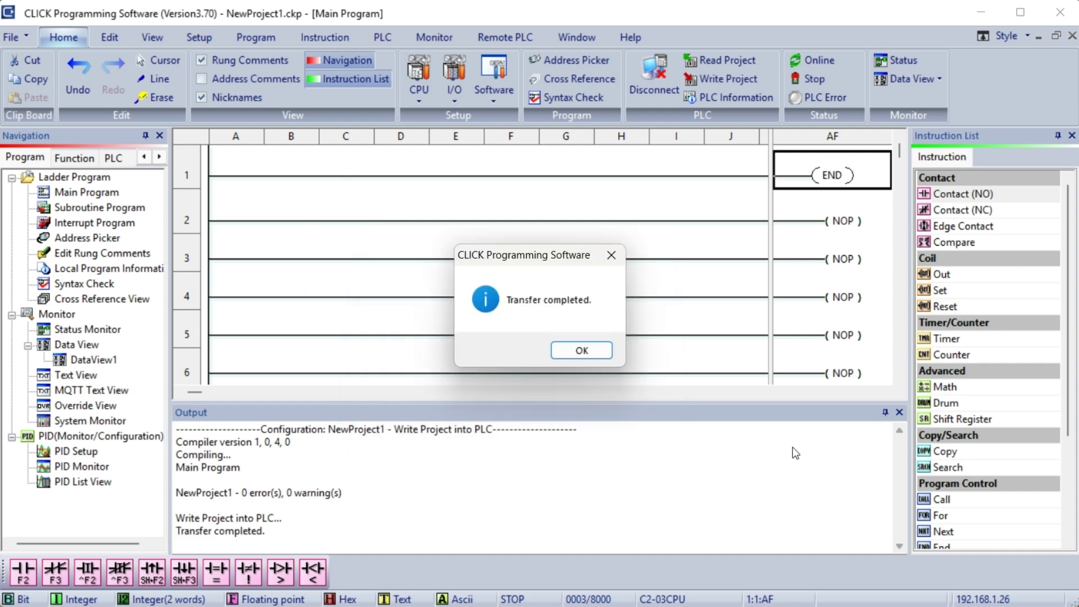
click(599, 353)
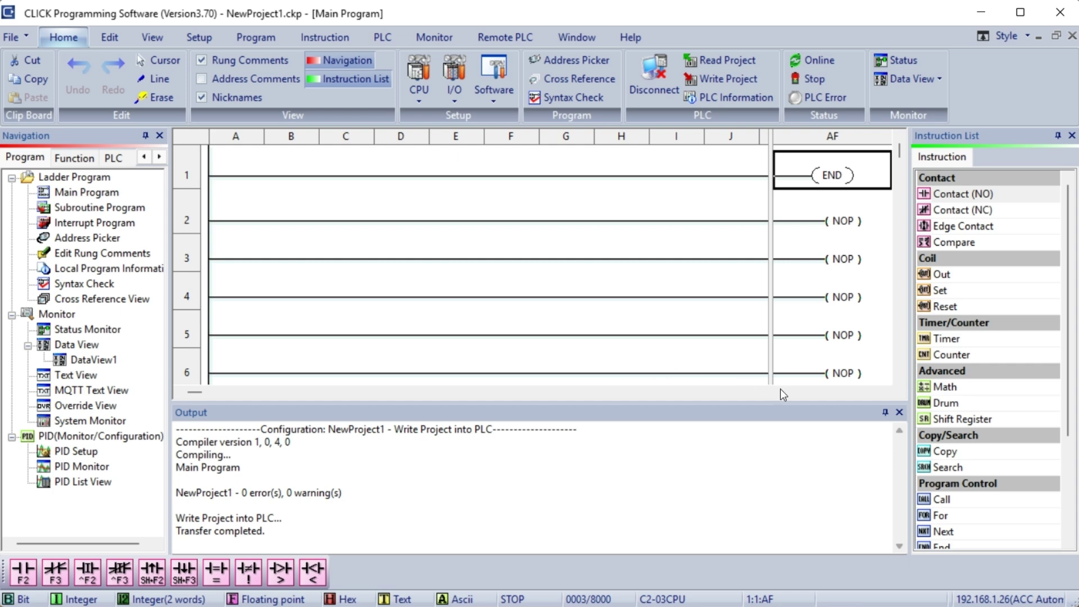
- Close the compile output log and dock the Navigation panel beside the Instruction List
click(898, 412)
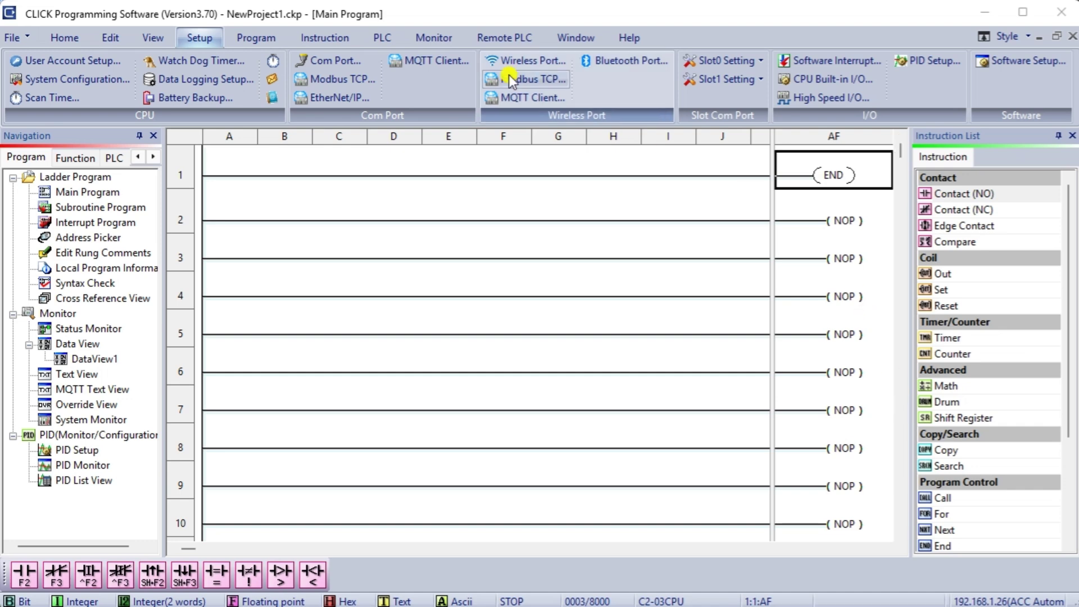
drag(82, 136, 488, 338)
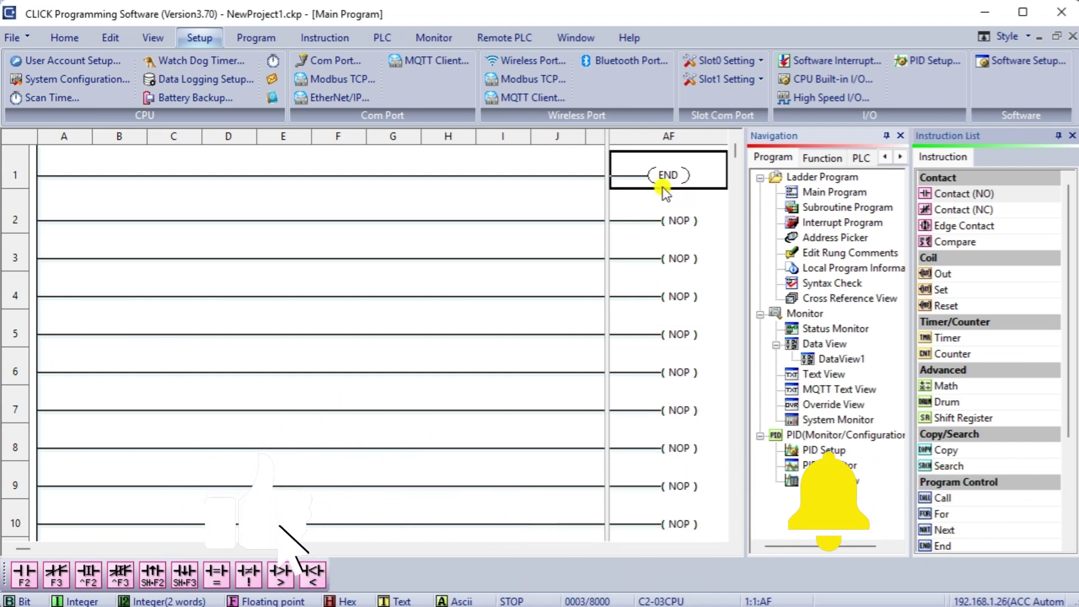
- Build rung 1 with an X201 contact driving a Y001 output coil
click(75, 173)
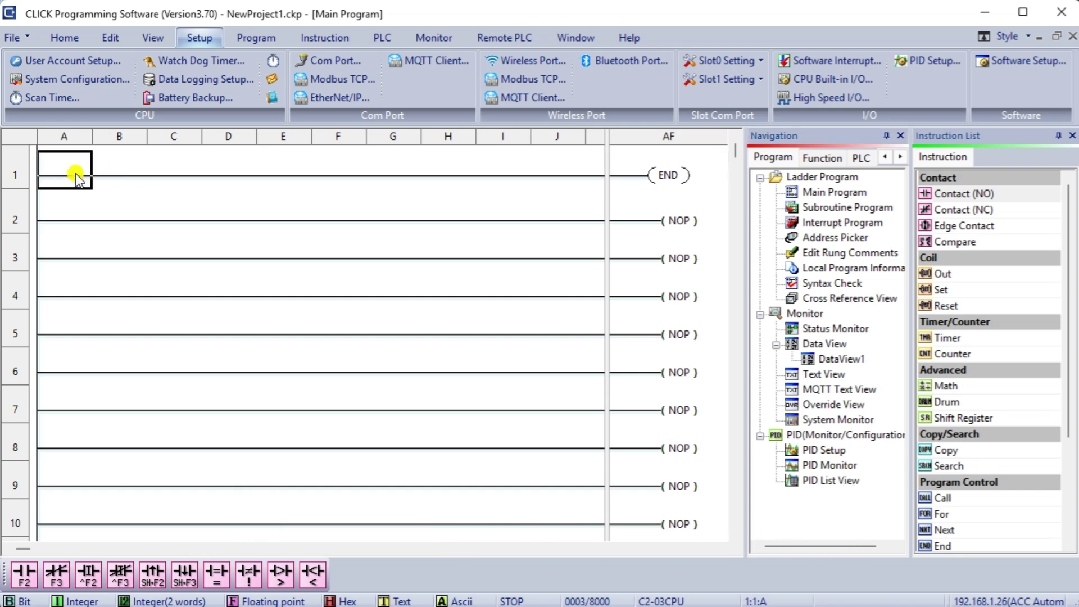
key(F2)
text(X201)
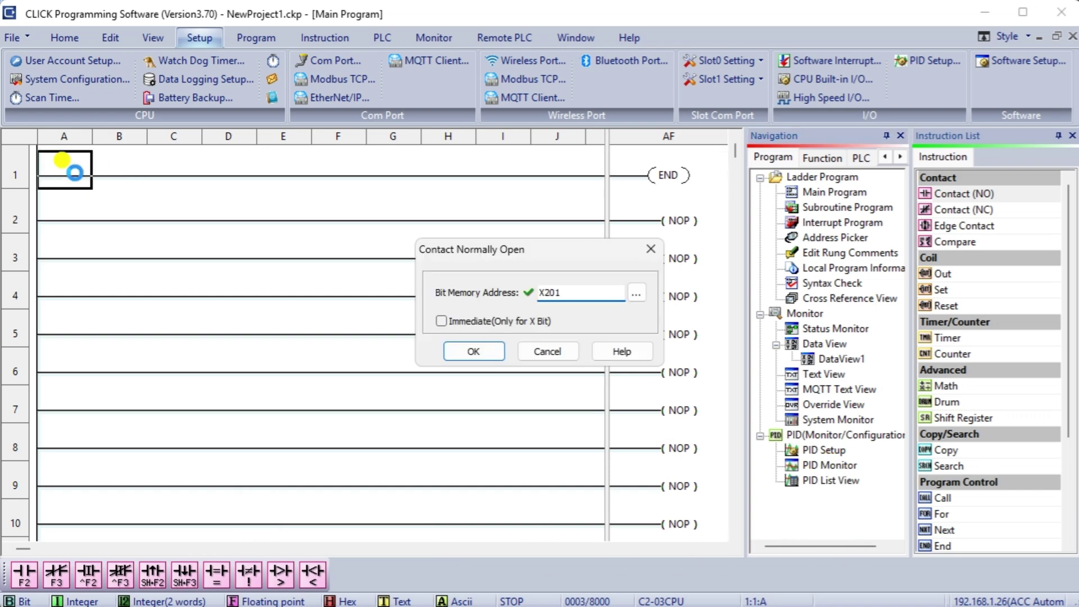
key(Return)
click(618, 197)
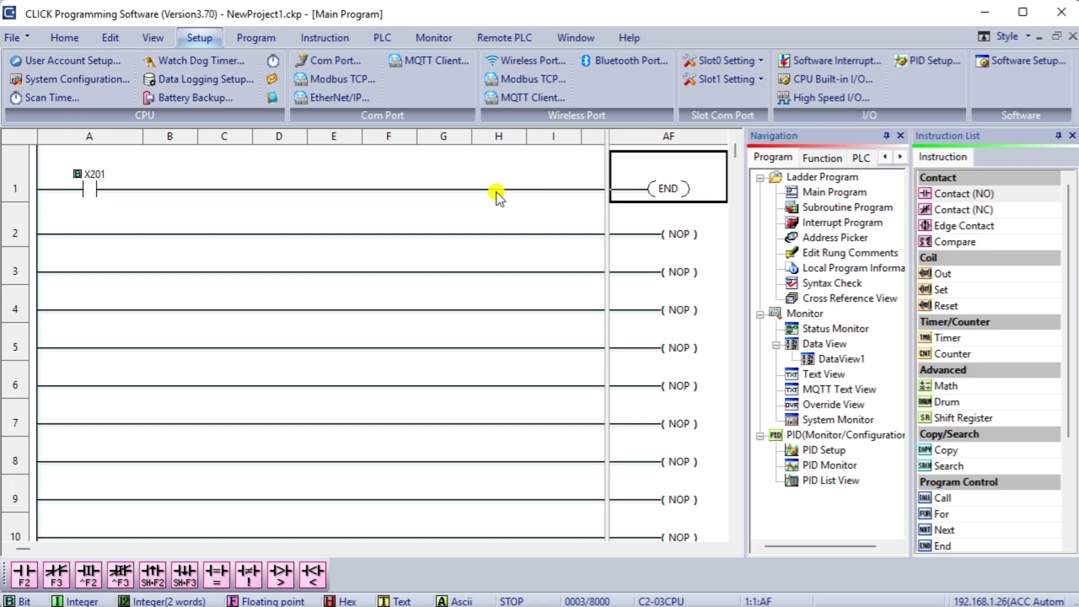
key(F7)
text(u)
key(BackSpace)
text(y)
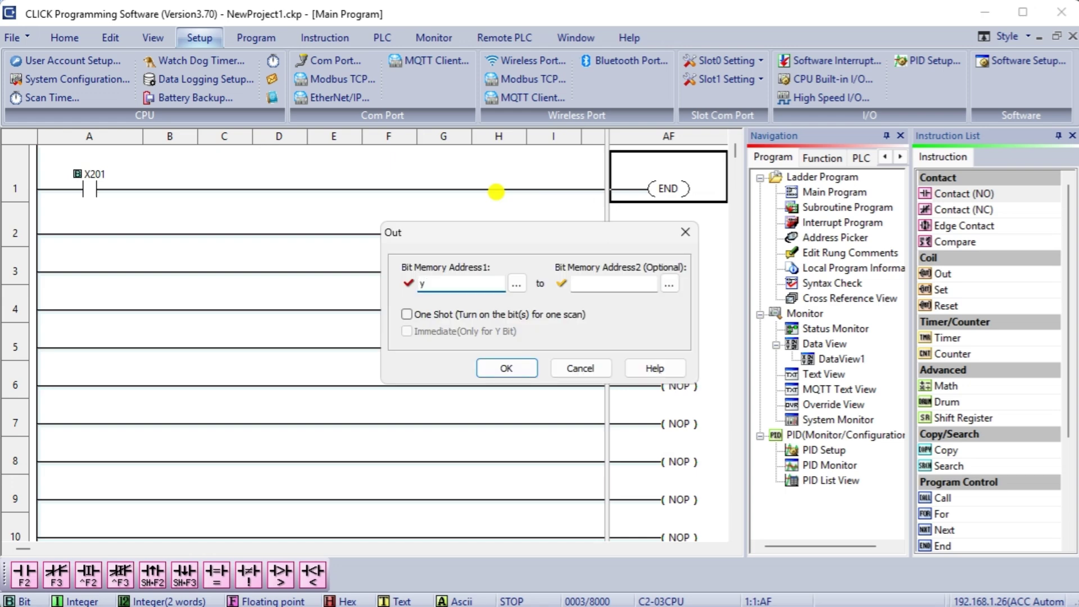
text(1)
key(Return)
- Build rung 2 with a normally closed Y001 contact driving the Y101 coil
click(136, 228)
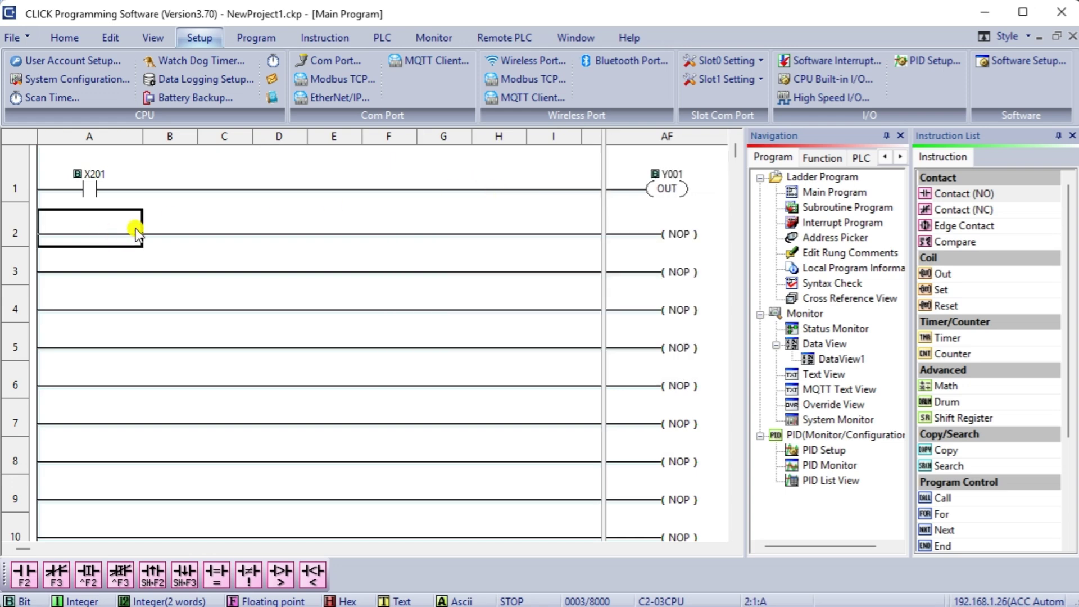
key(F2)
text(y1)
key(Return)
click(667, 252)
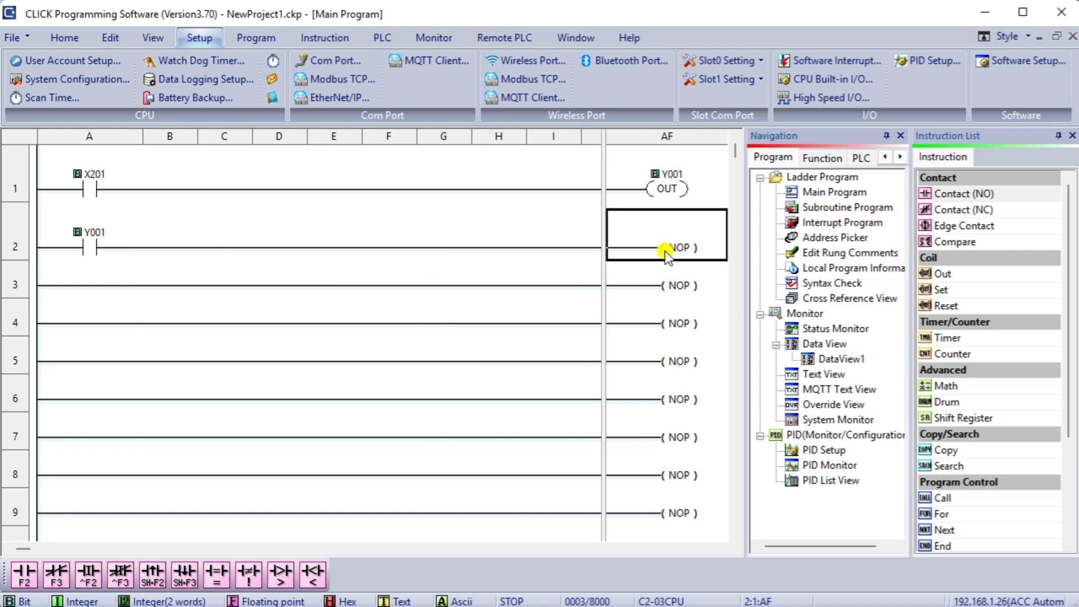
double_click(665, 251)
text(y101)
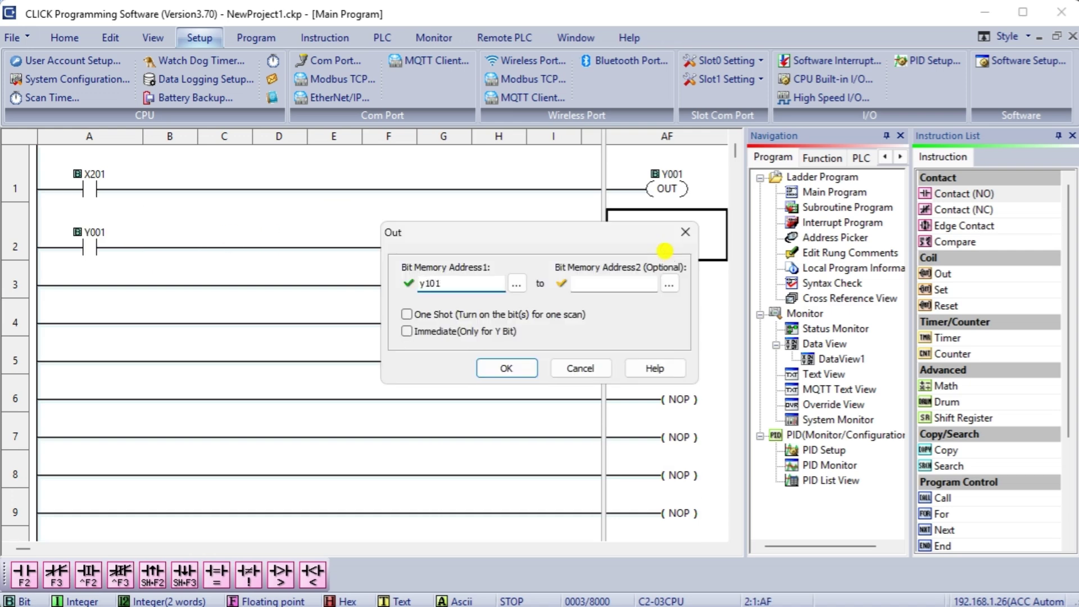
key(Return)
click(90, 249)
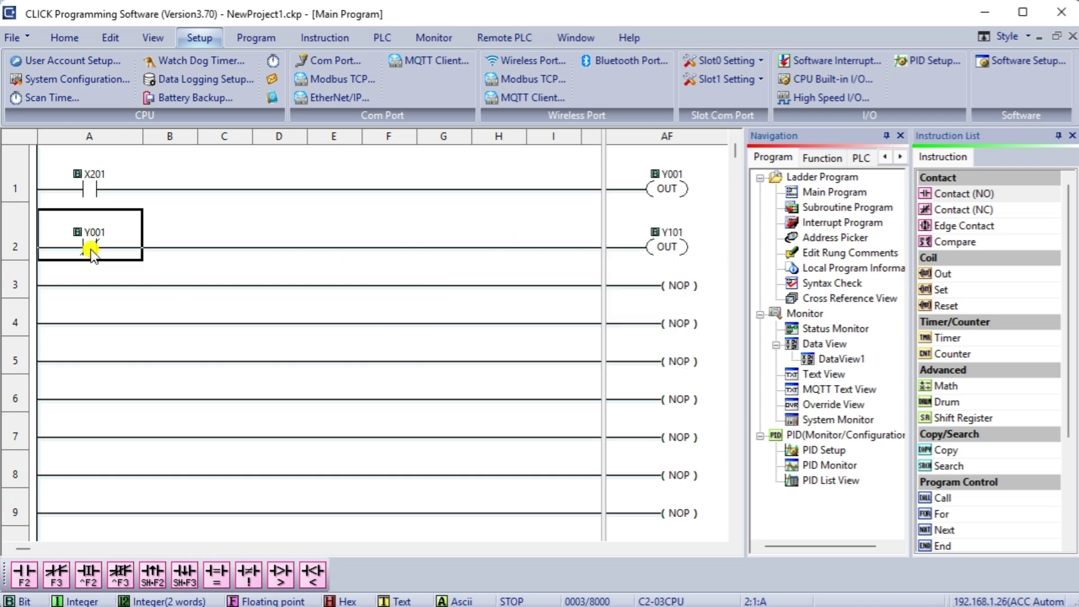
- Build rung 3 with X202 and normally closed X203 contacts driving a Y102 coil
click(84, 288)
key(F2)
text(X202)
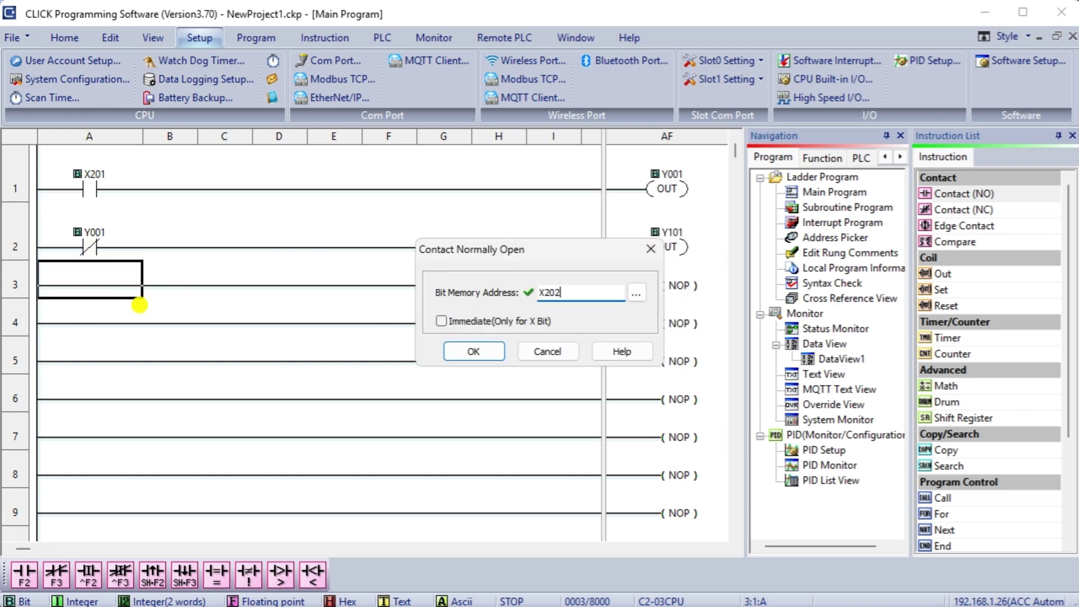
key(Return)
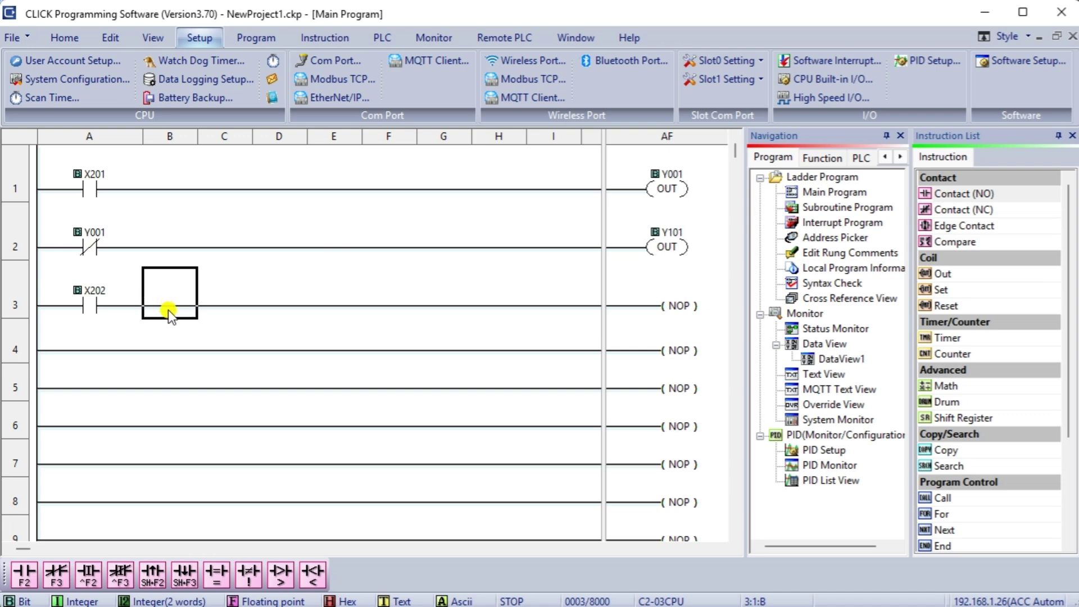
key(F3)
text(x203)
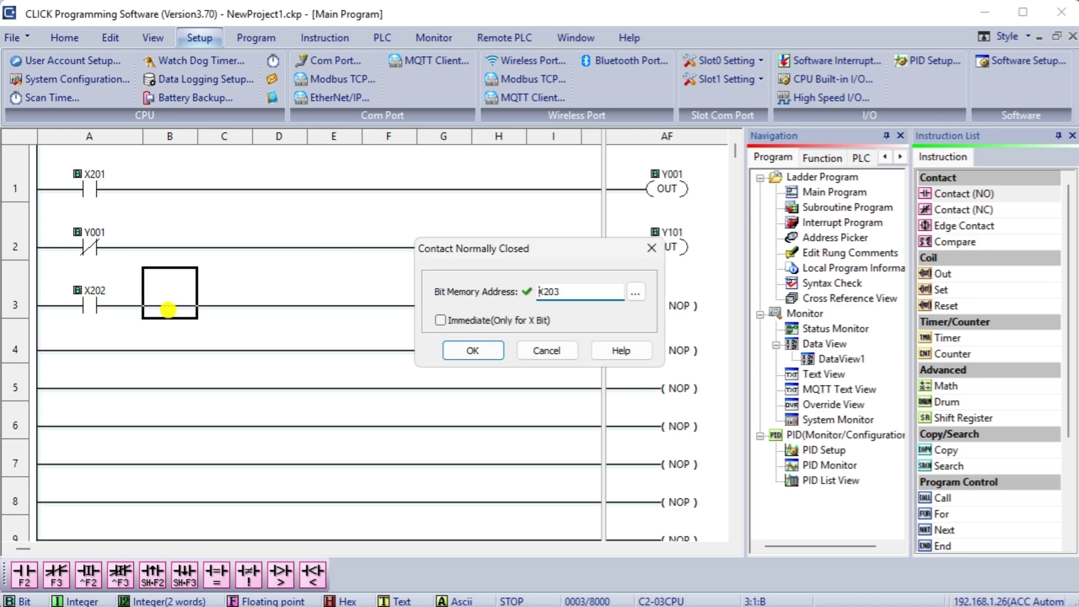
key(Return)
click(632, 306)
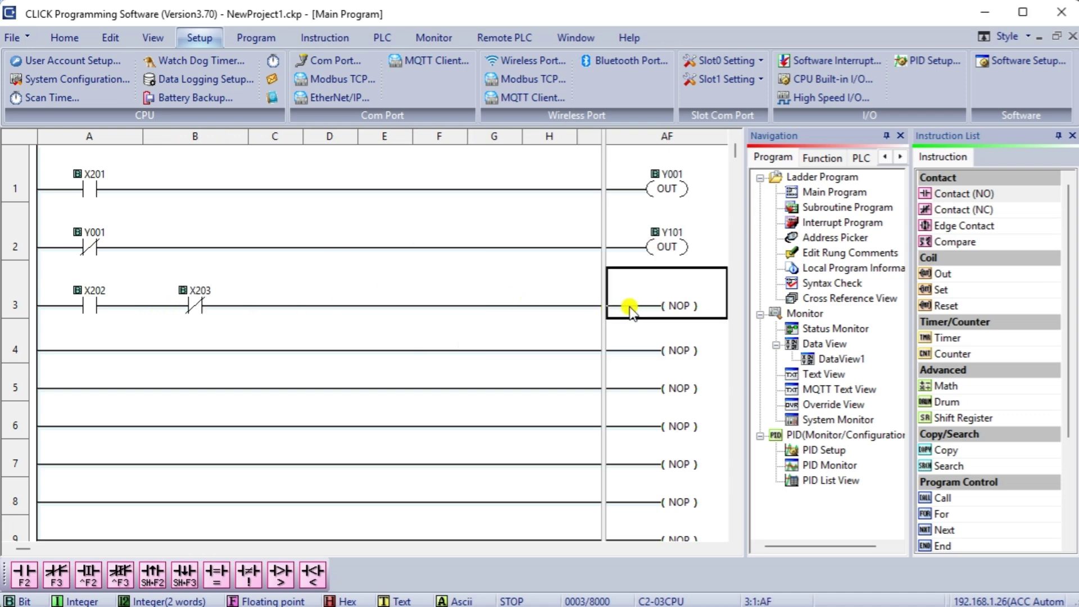
key(F5)
text(y102)
key(Return)
- Add a Y102 seal-in branch under X202 and place END on rung 4
click(135, 315)
click(173, 314)
key(ctrl+Down)
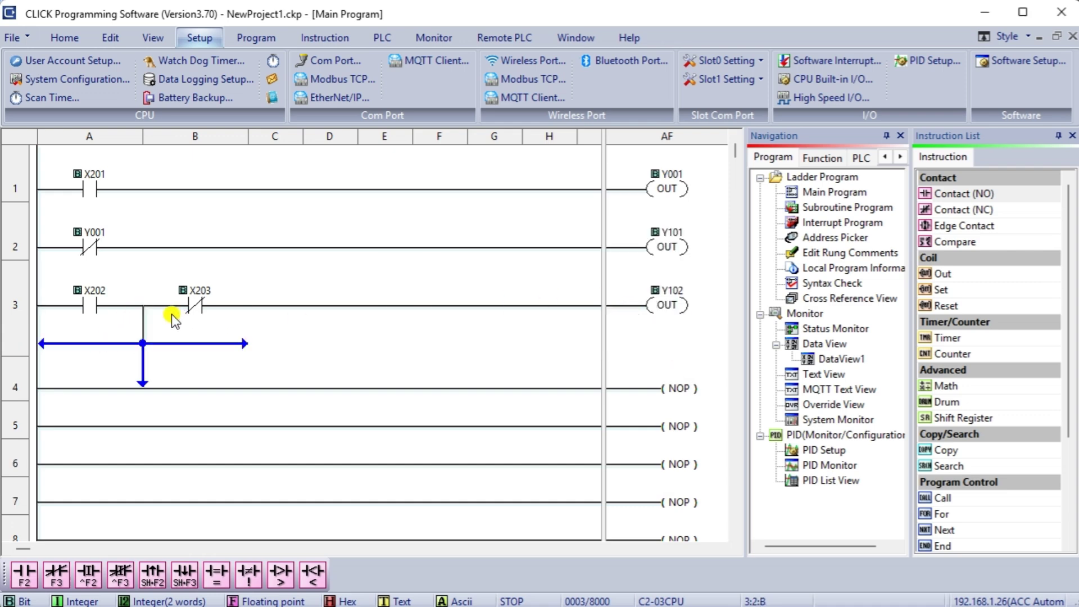
key(F2)
text(y102)
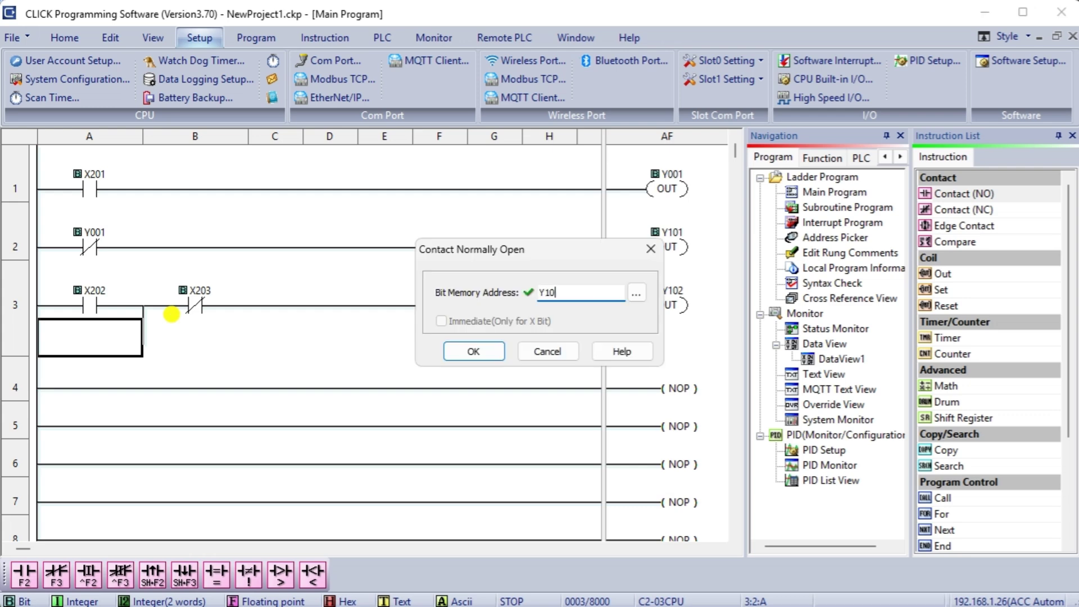
key(Return)
click(612, 397)
text(end)
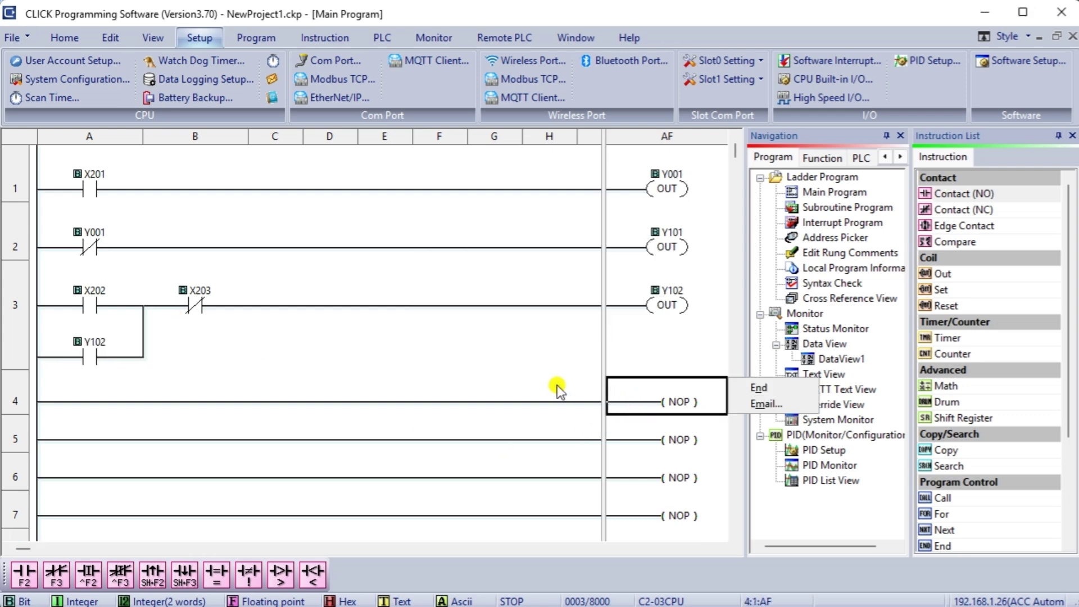
click(752, 388)
- In the Address Picker, nickname X201, X202 and X203 as Input 1, Start and Stop
click(77, 409)
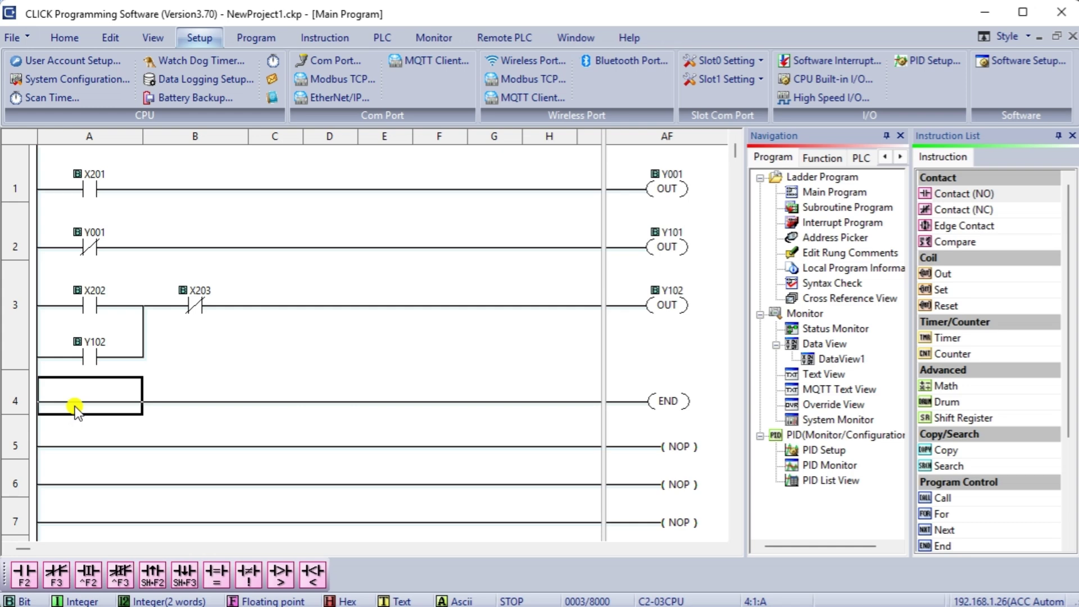
click(49, 41)
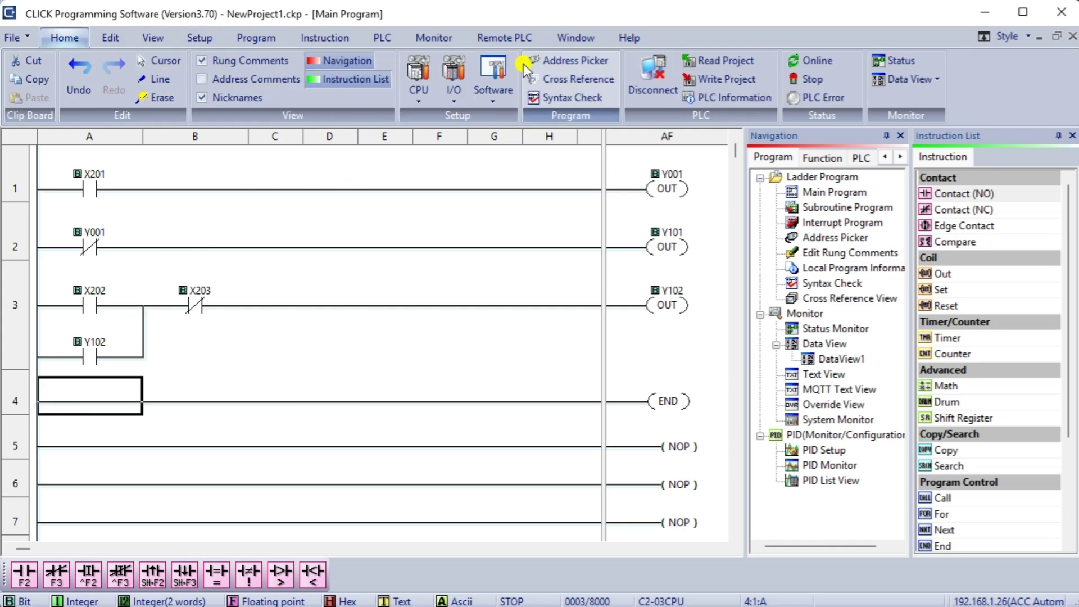
click(568, 62)
click(343, 157)
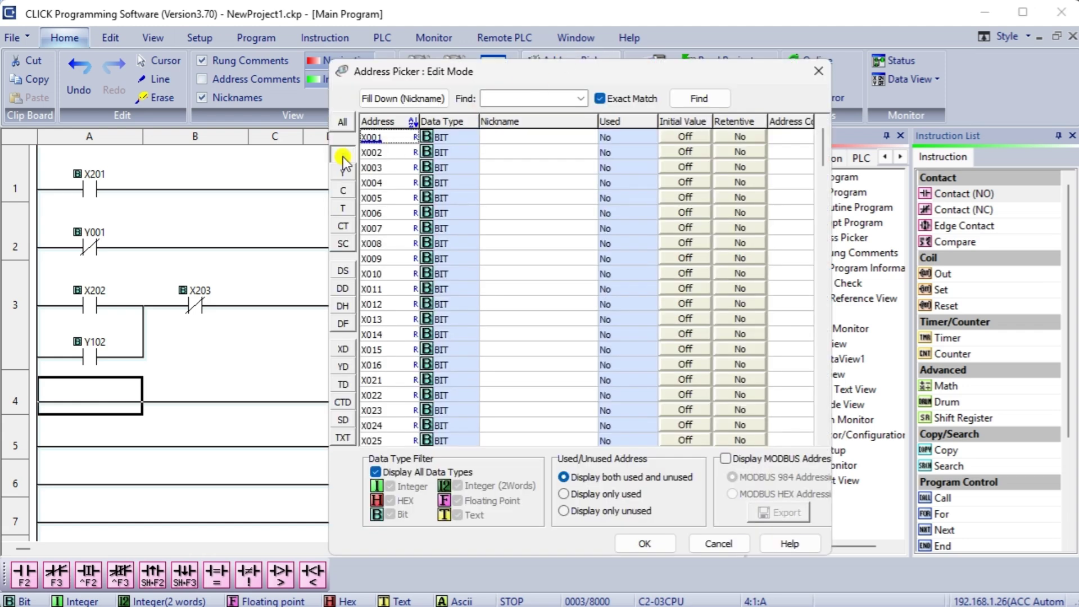
click(531, 136)
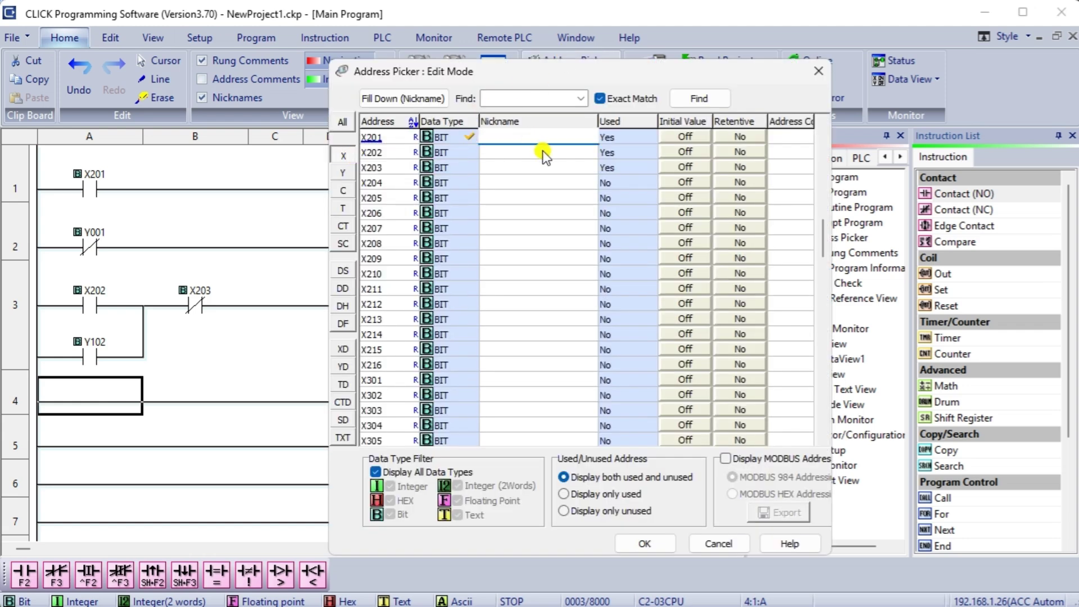
text(Input 1)
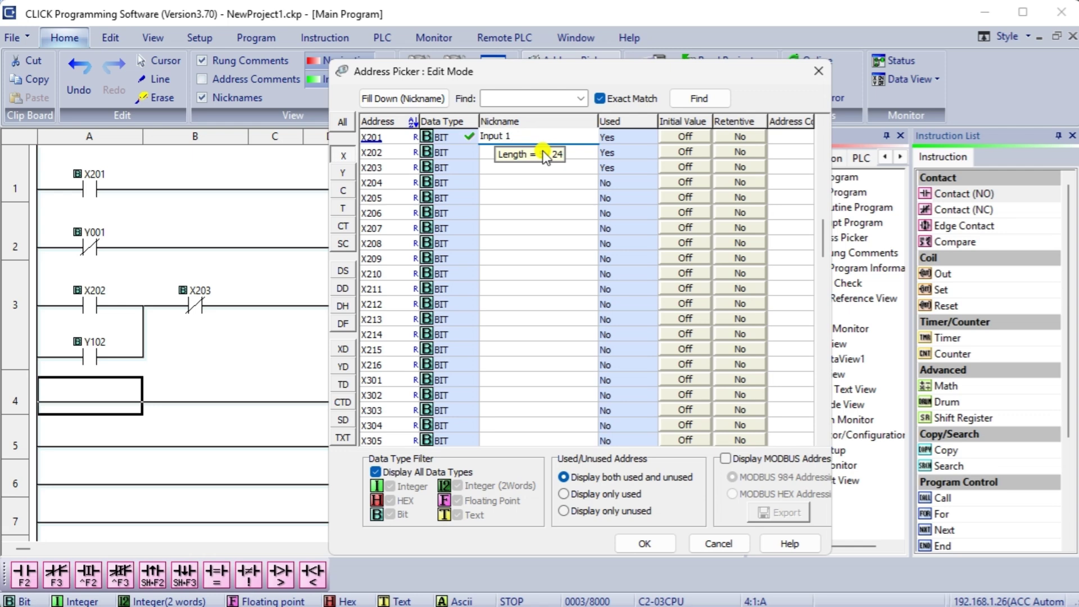
key(Return)
text(Start)
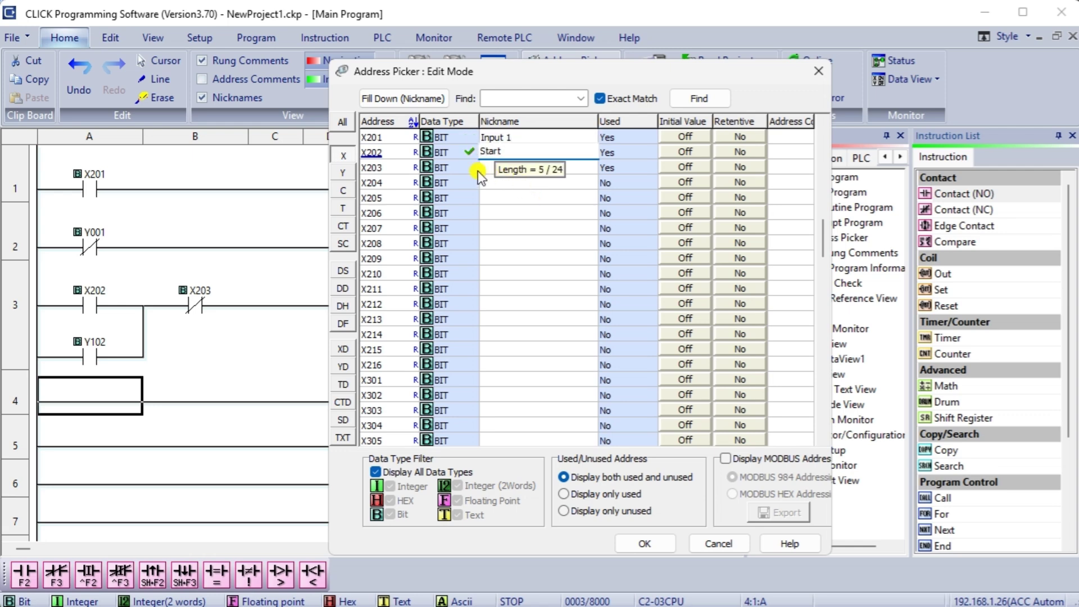
key(Return)
text(Start)
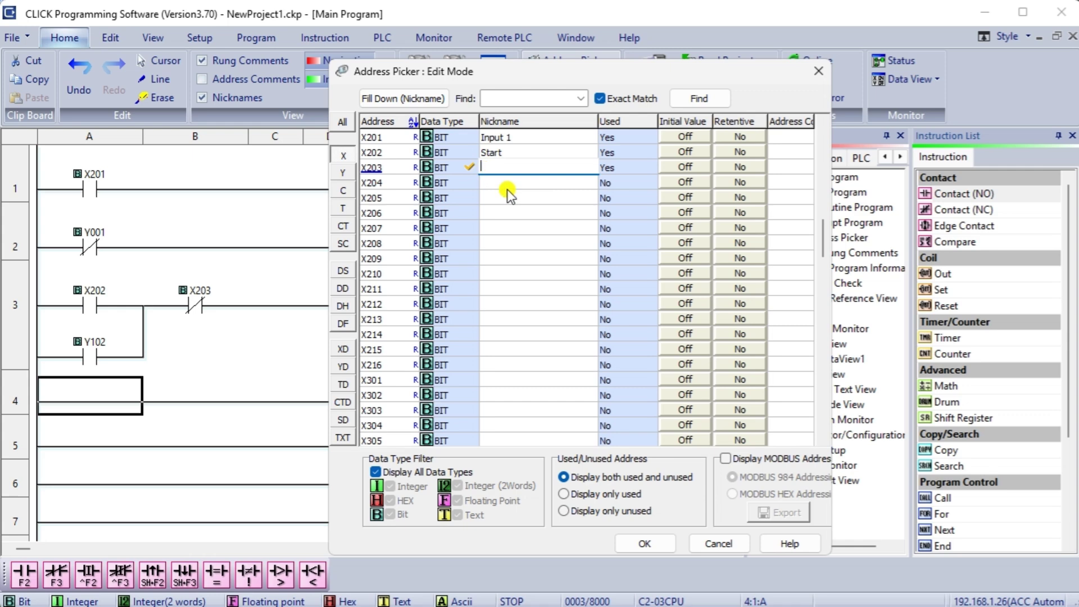
text(op)
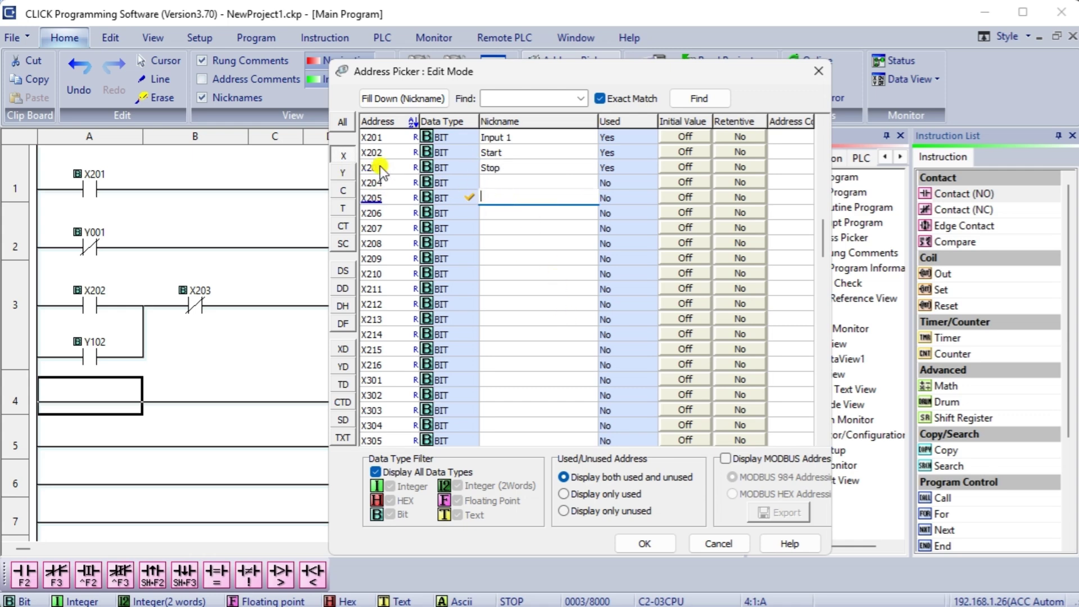
- Nickname output Y001 as Output 1
click(343, 171)
double_click(519, 143)
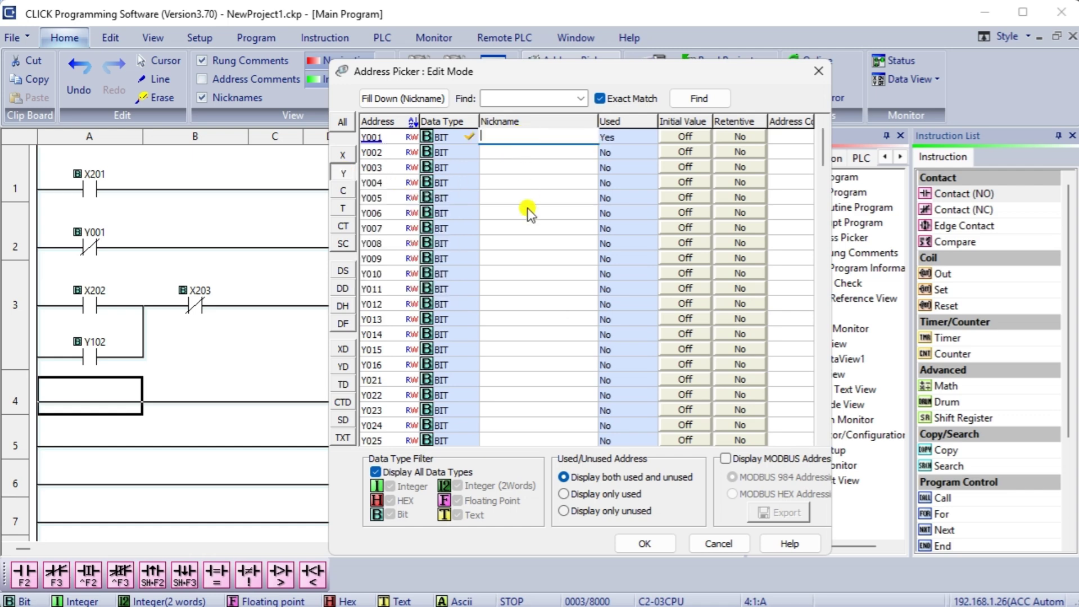
text(output)
key(BackSpace)
key(BackSpace)
key(BackSpace)
key(BackSpace)
key(BackSpace)
key(BackSpace)
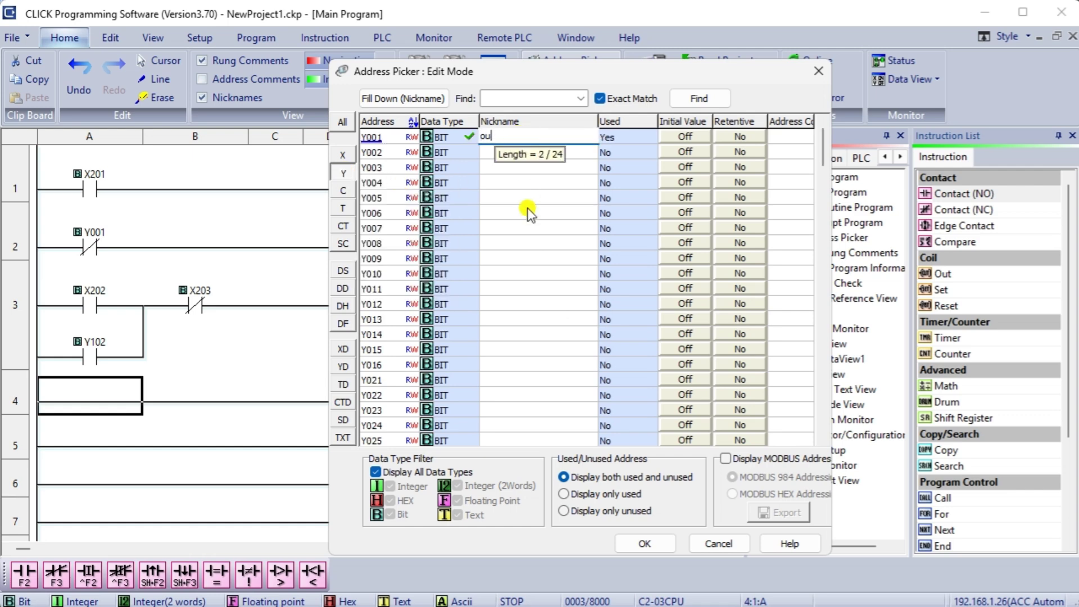
text(Output 1)
- Nickname Y101 as Output 1a and Y102 as Motor, then apply the nicknames
click(343, 175)
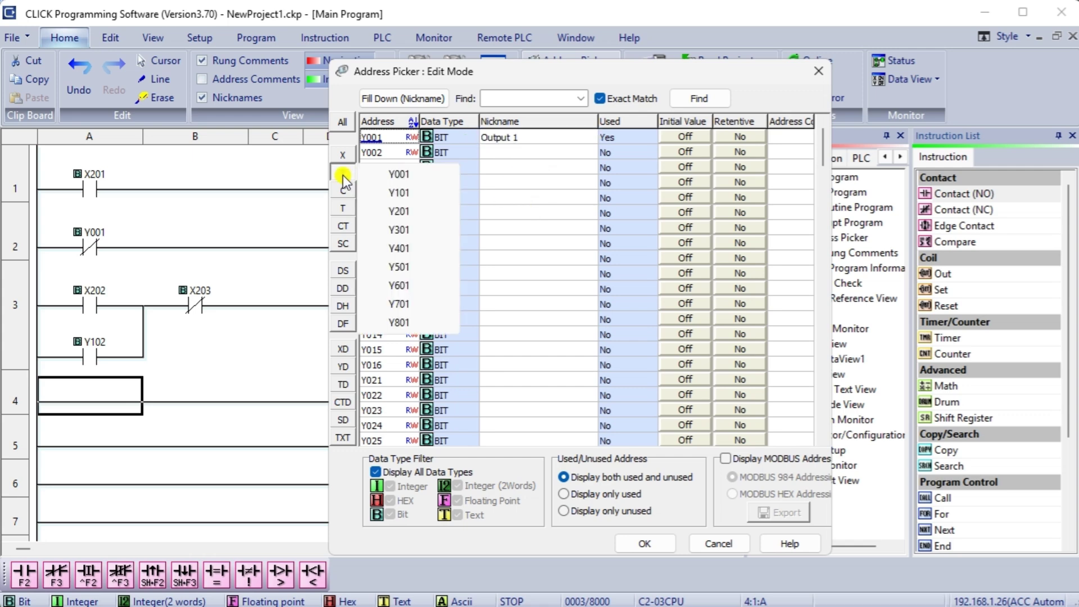
click(406, 195)
click(501, 140)
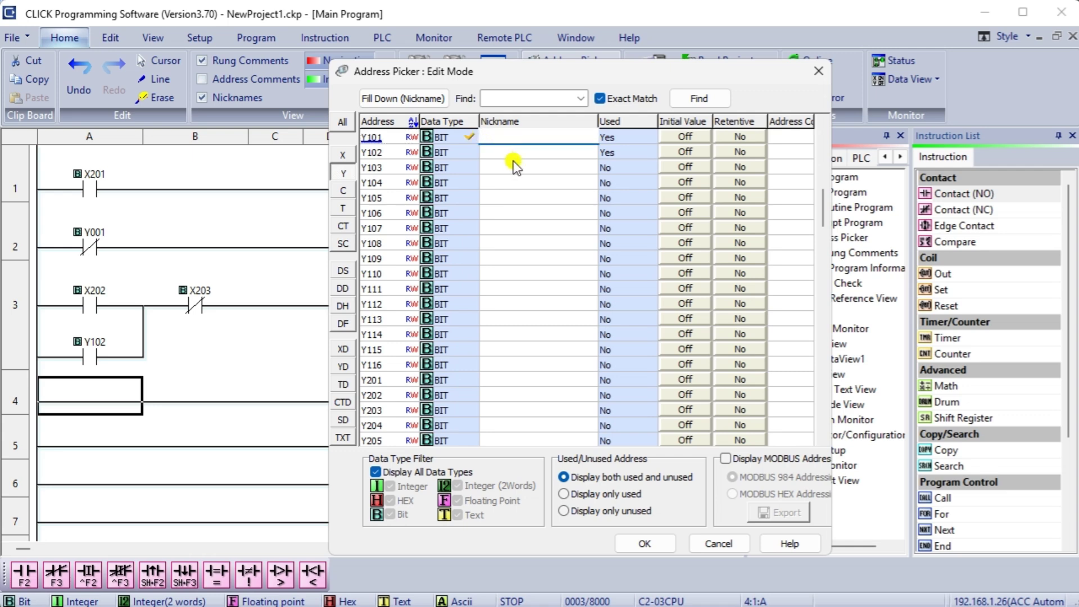
text(Oupt)
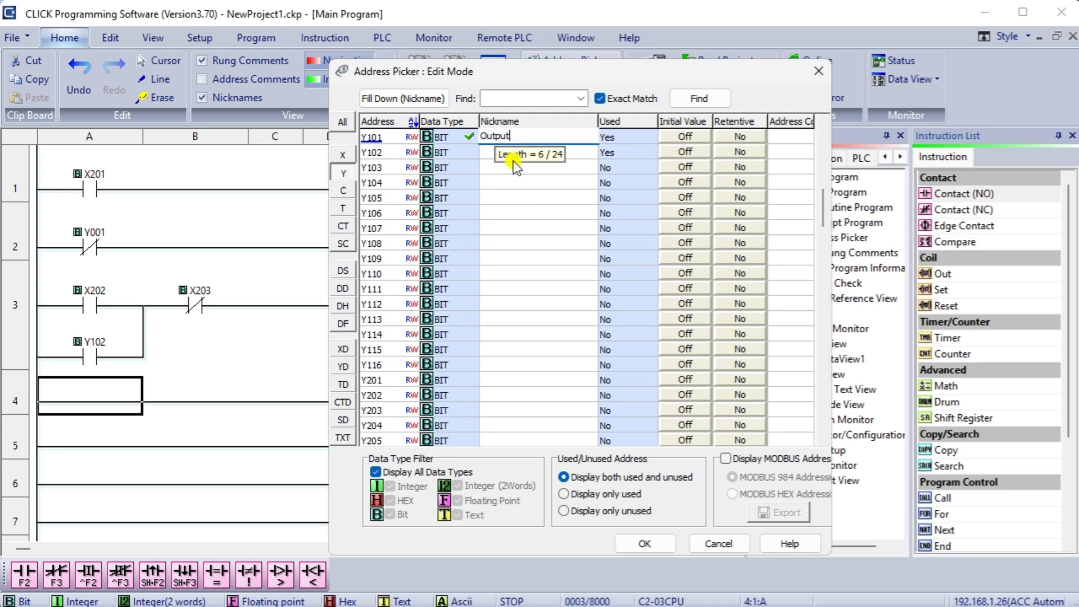
text(ut 1)
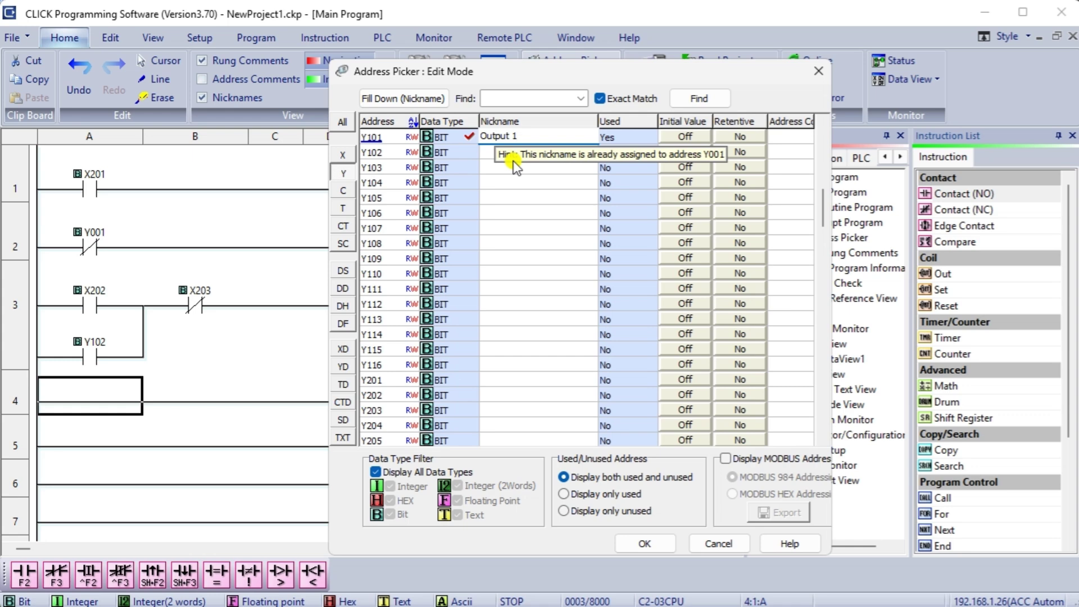
text(a)
key(Return)
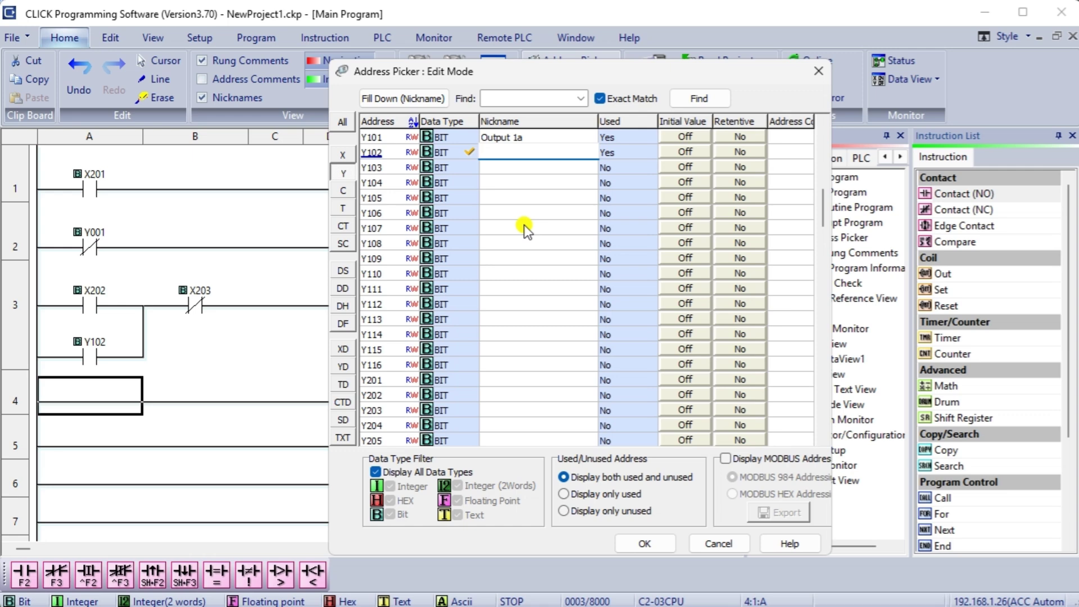
text(Motor)
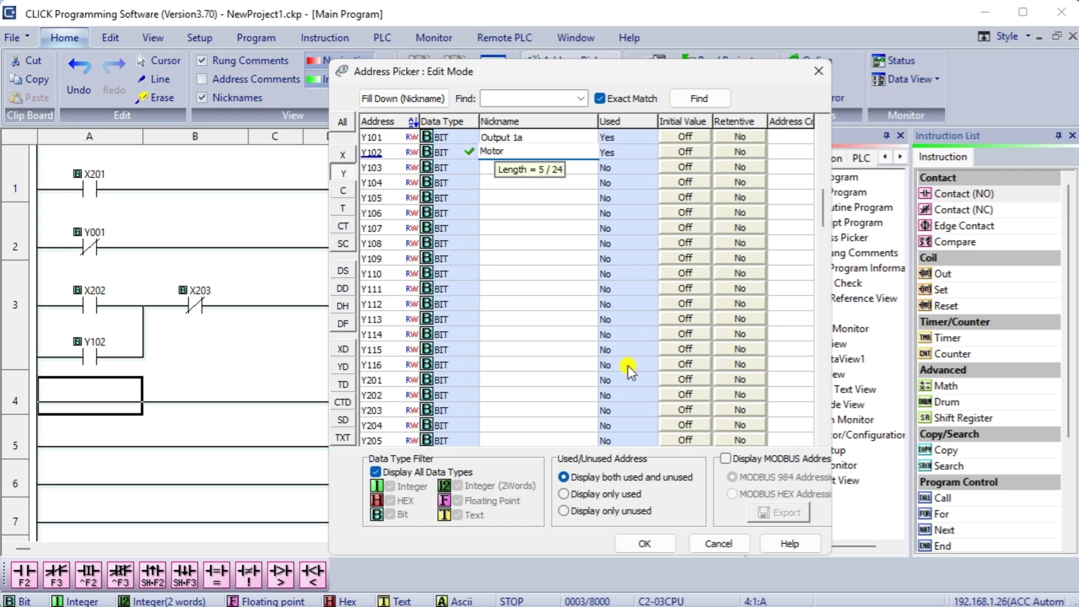
click(487, 169)
click(657, 544)
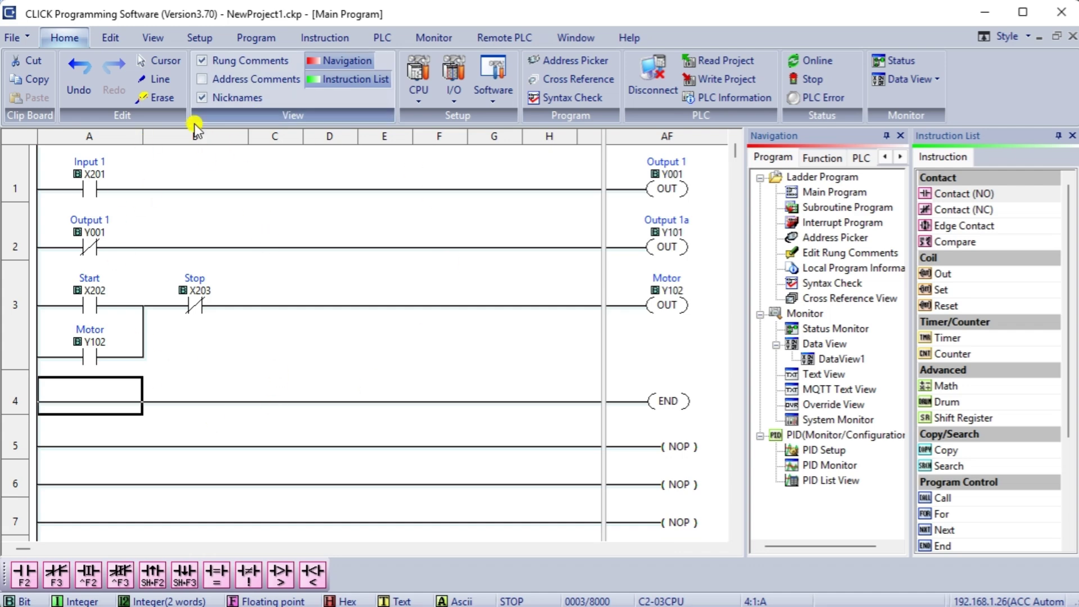
- Save the current project, then save it under the new name 'First Project'
click(13, 40)
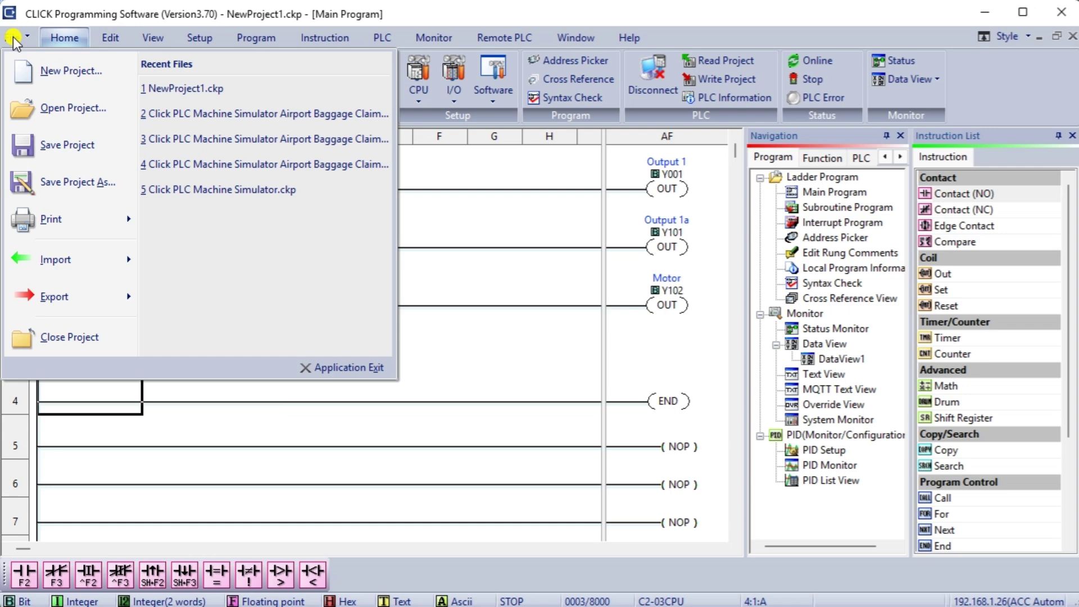
click(67, 144)
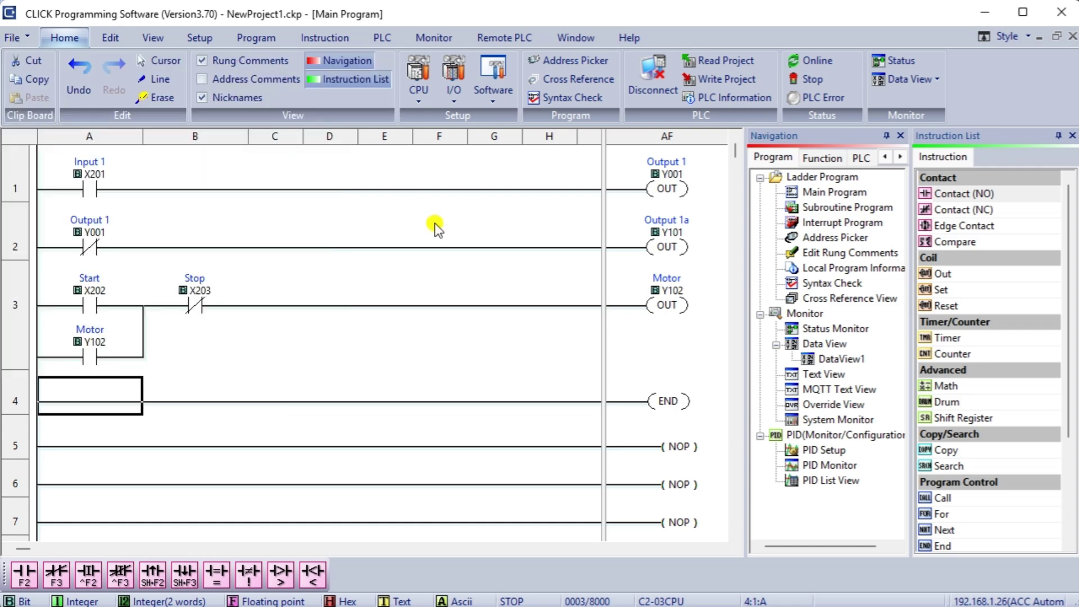
click(14, 38)
click(62, 183)
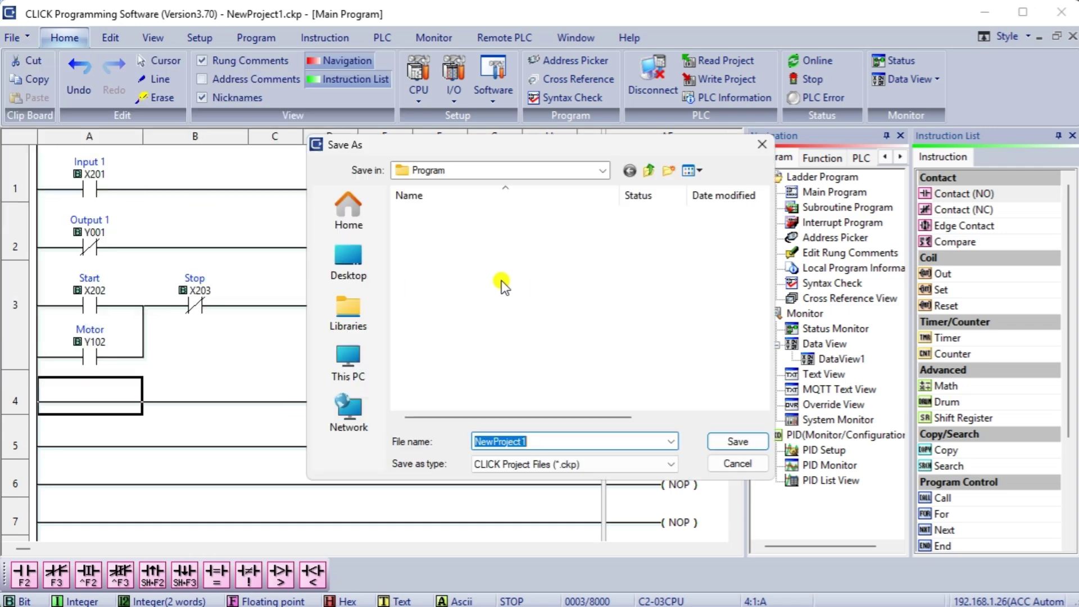
text(First )
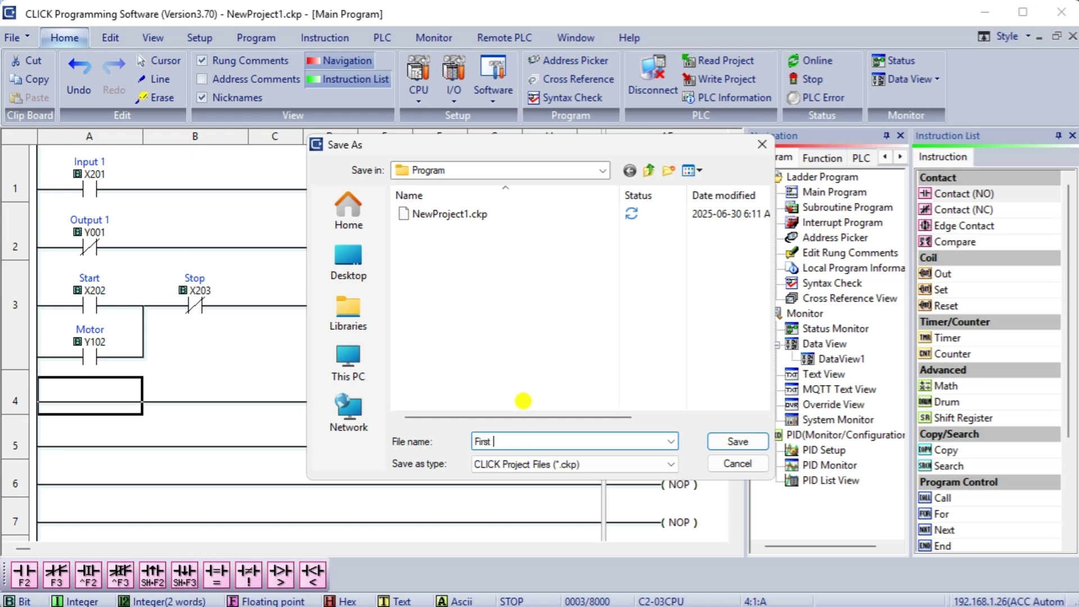
text(Project)
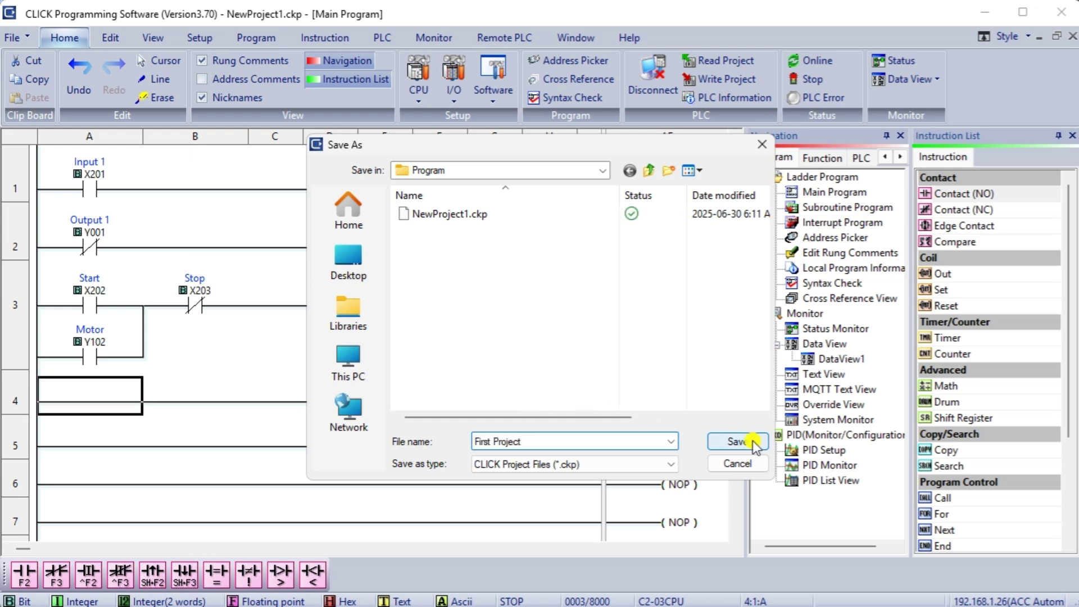
click(755, 444)
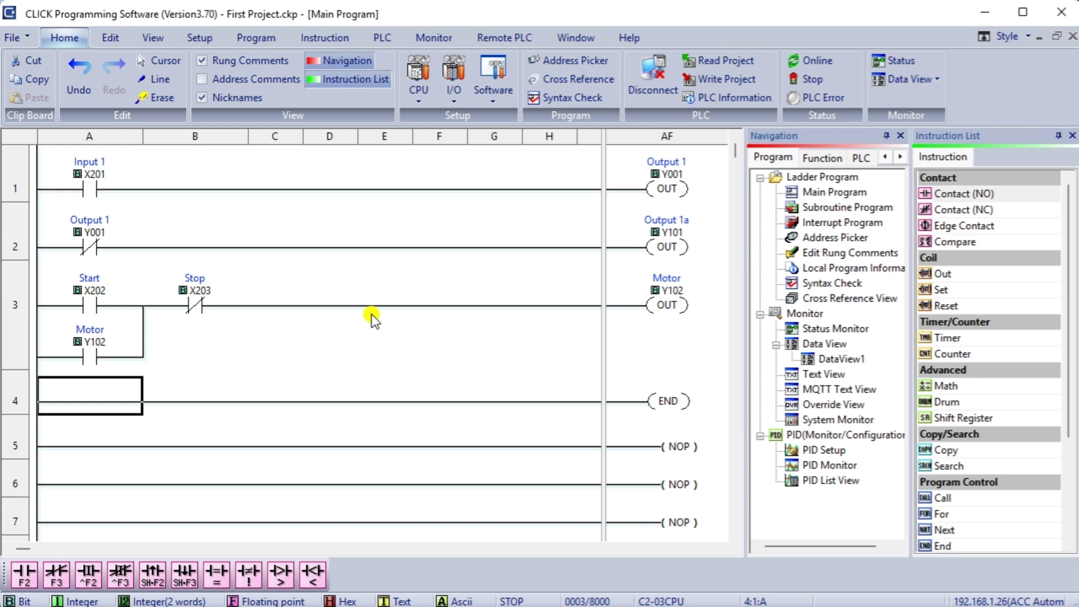
- Write First Project into the C2-03CPU PLC and acknowledge the Transfer completed notice
click(701, 79)
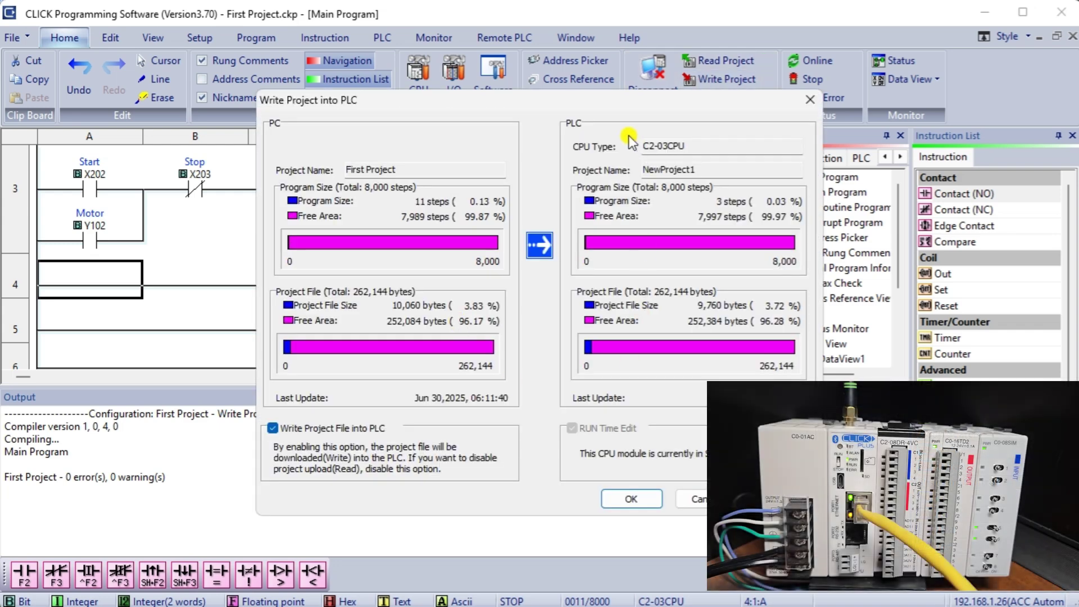
click(625, 501)
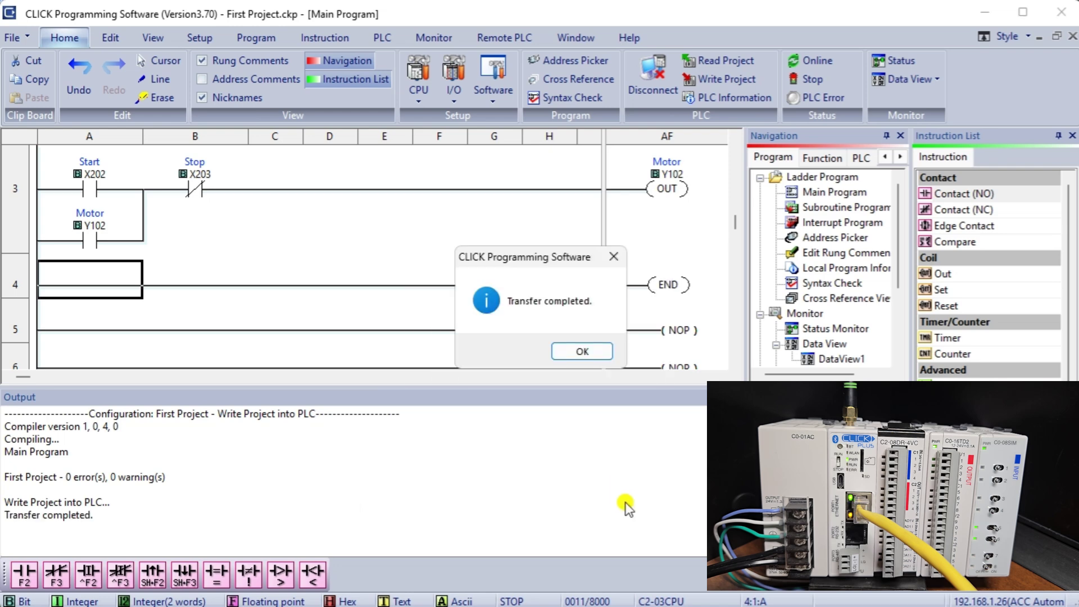
click(582, 352)
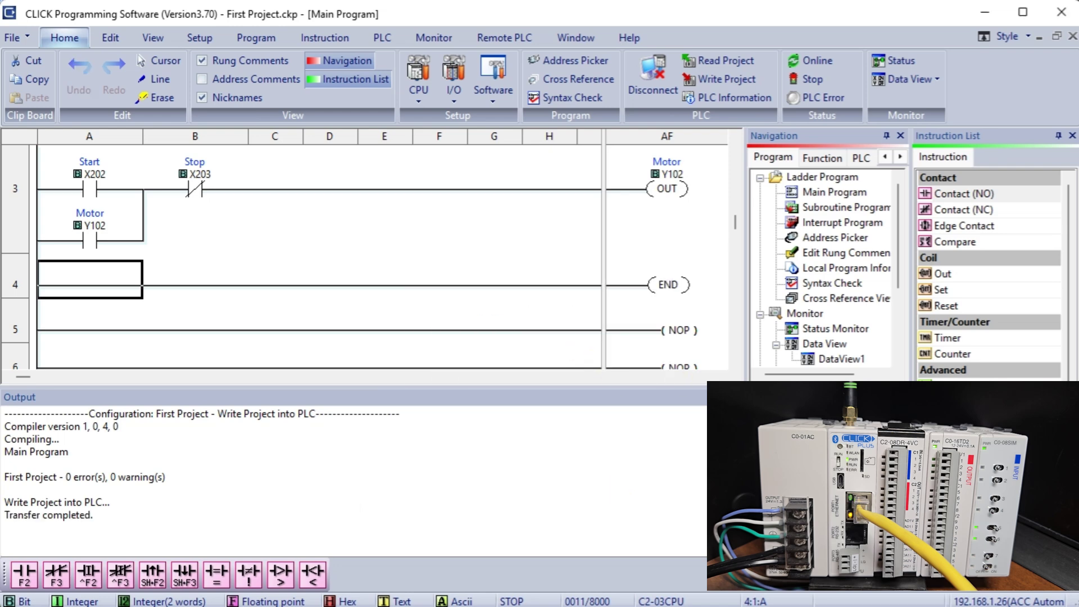
scroll(337, 357, up, 3)
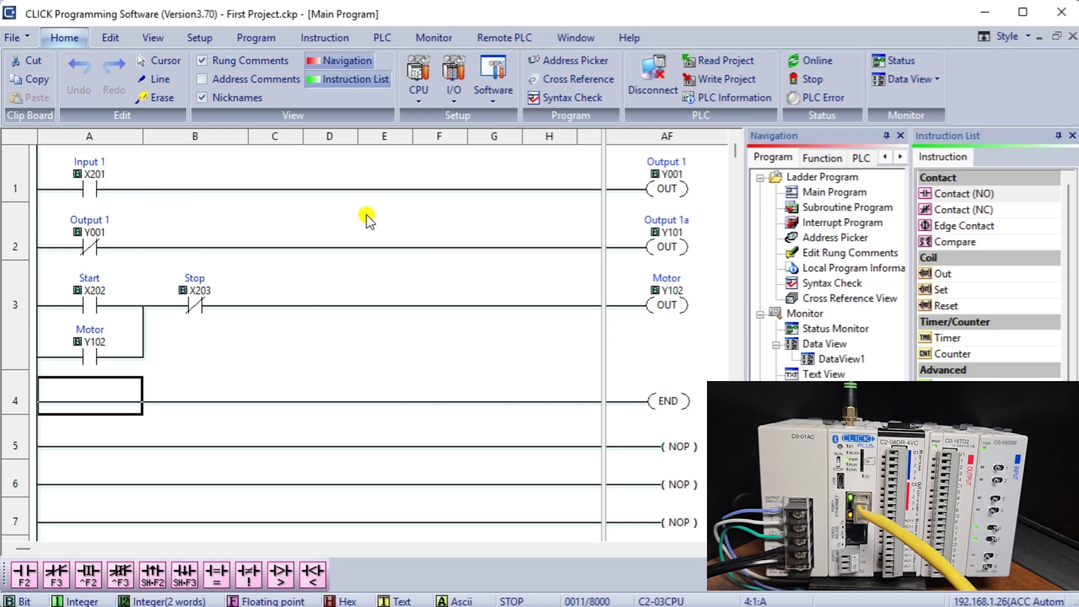
- Turn on Status monitoring to see X201, Output 1 and Motor Y102 energise live
click(896, 59)
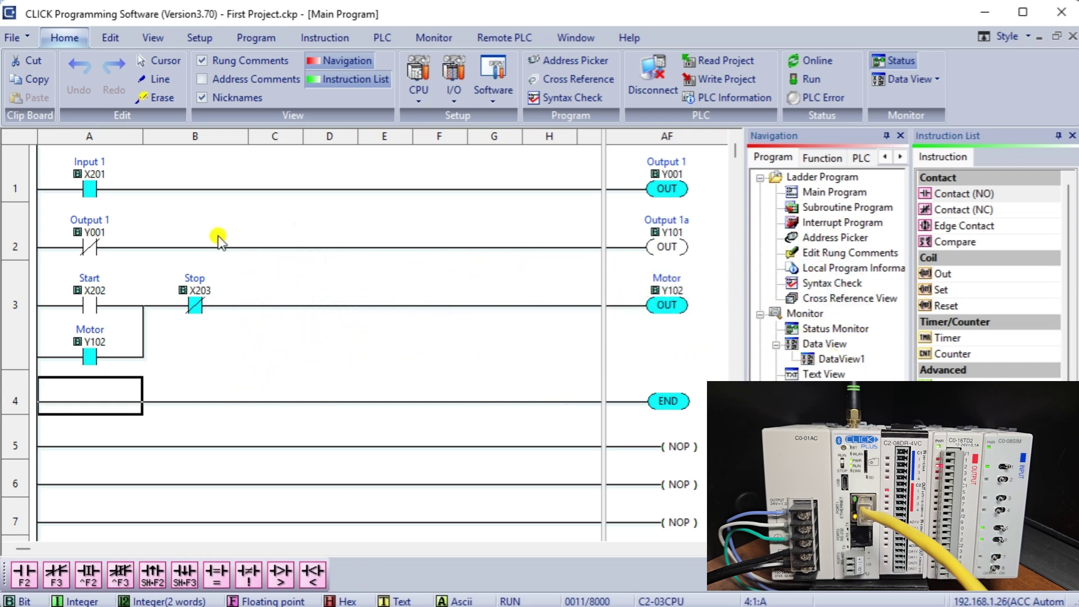
- Add the comment 'ACC Automation / Sample Program / Click PLC' to rung 1
click(19, 193)
right_click(19, 193)
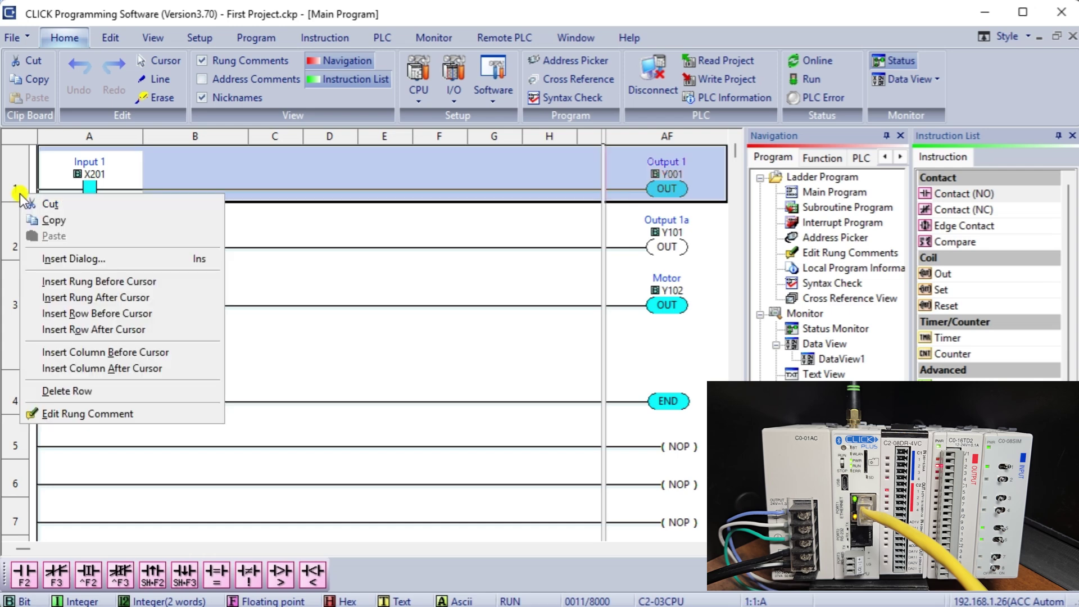
click(75, 418)
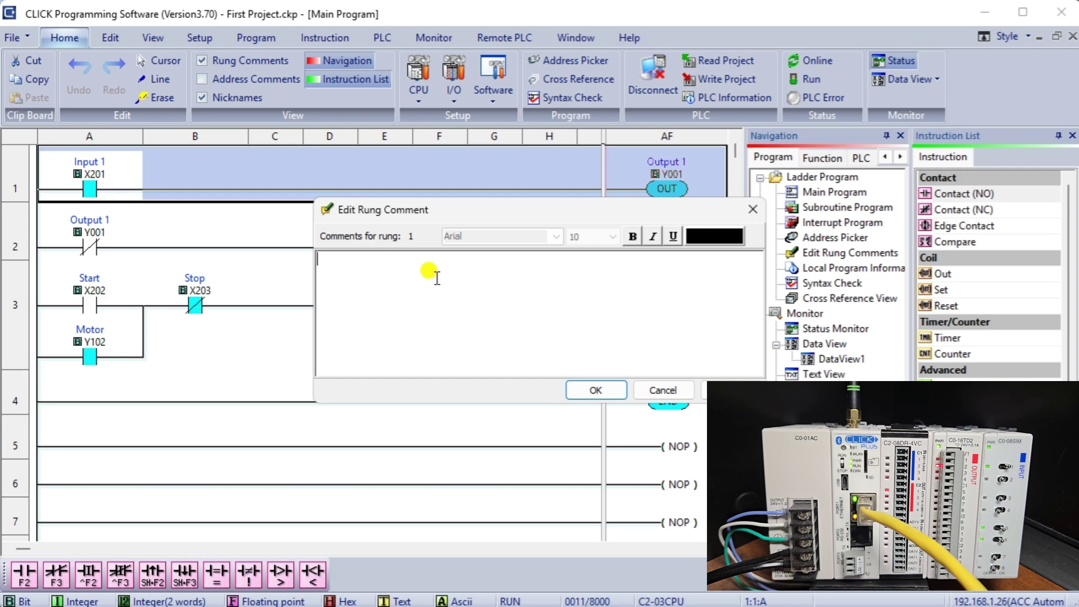
text(ACC Automation)
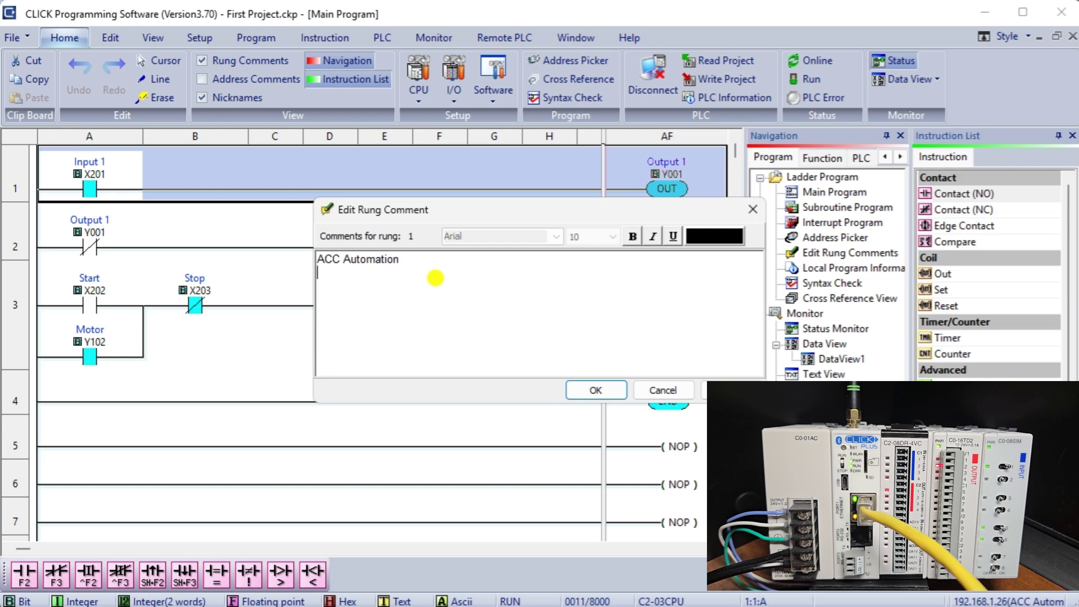
text(A)
text(Sample Prog)
text(ram)
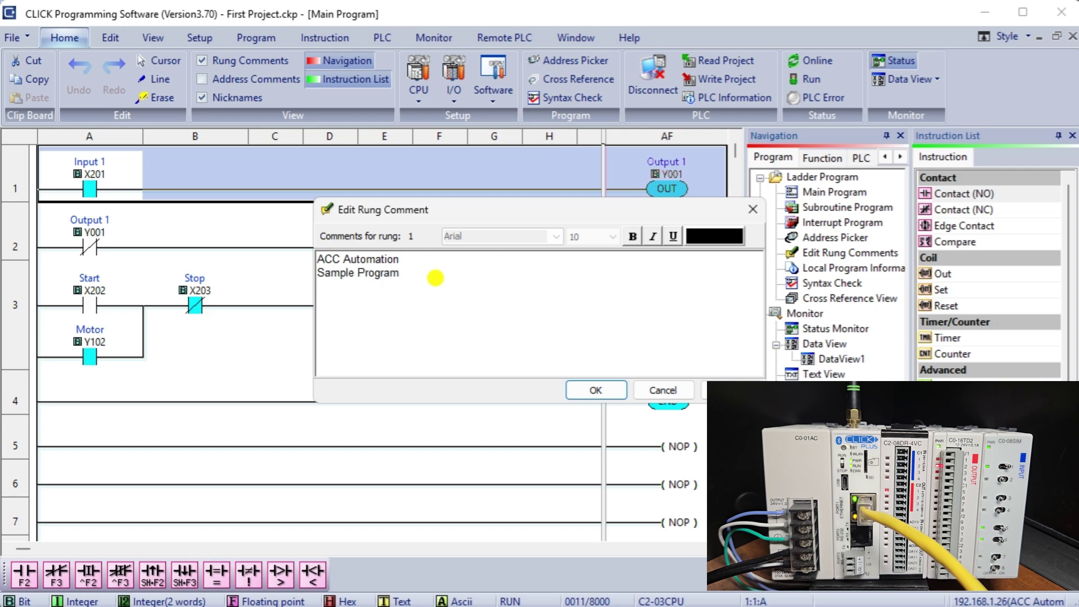
key(Return)
key(Return)
text(Click PLC)
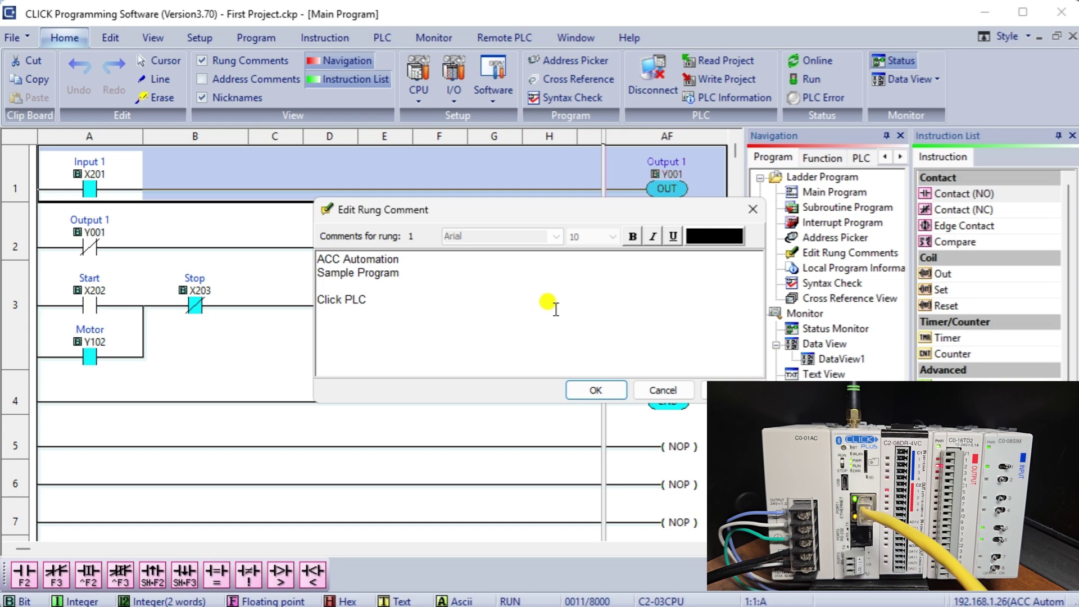
click(591, 391)
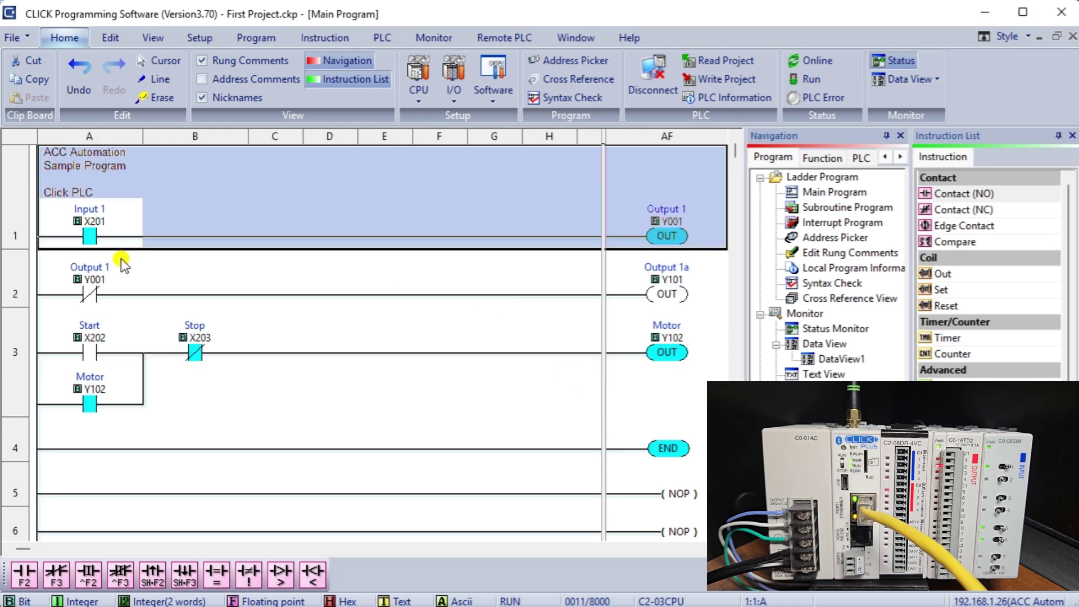
- Add the comment 'Motor Start/Stop' above the latching motor circuit on rung 3
click(153, 274)
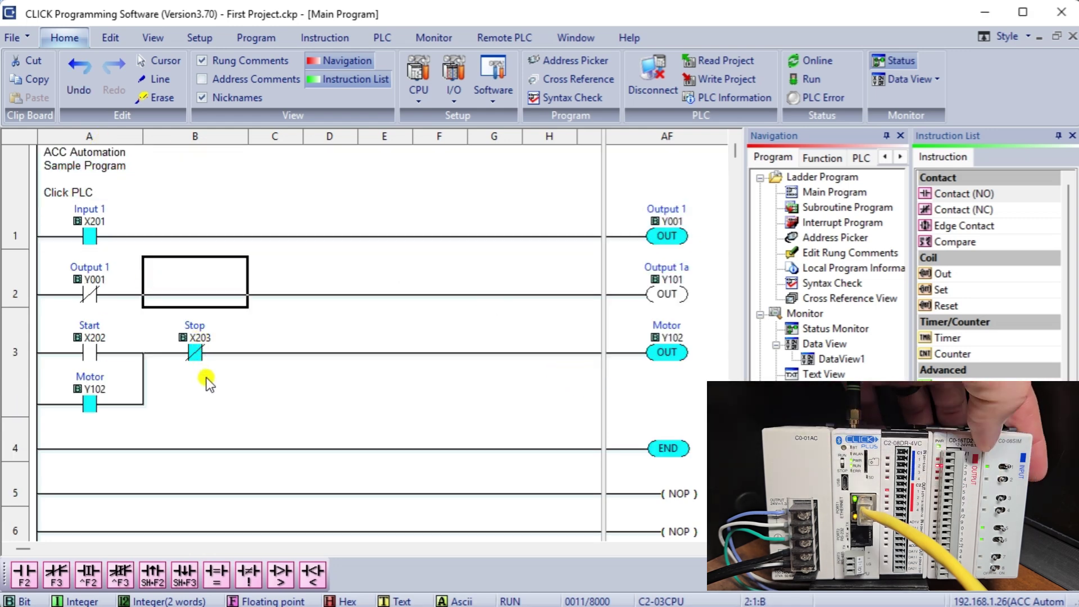
click(16, 363)
right_click(15, 363)
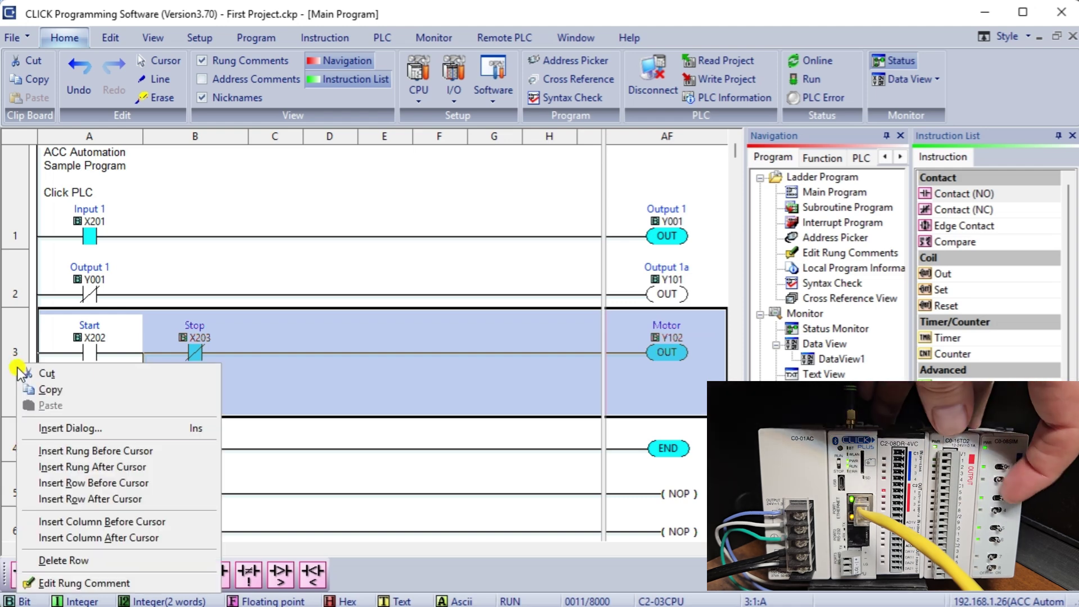
click(84, 583)
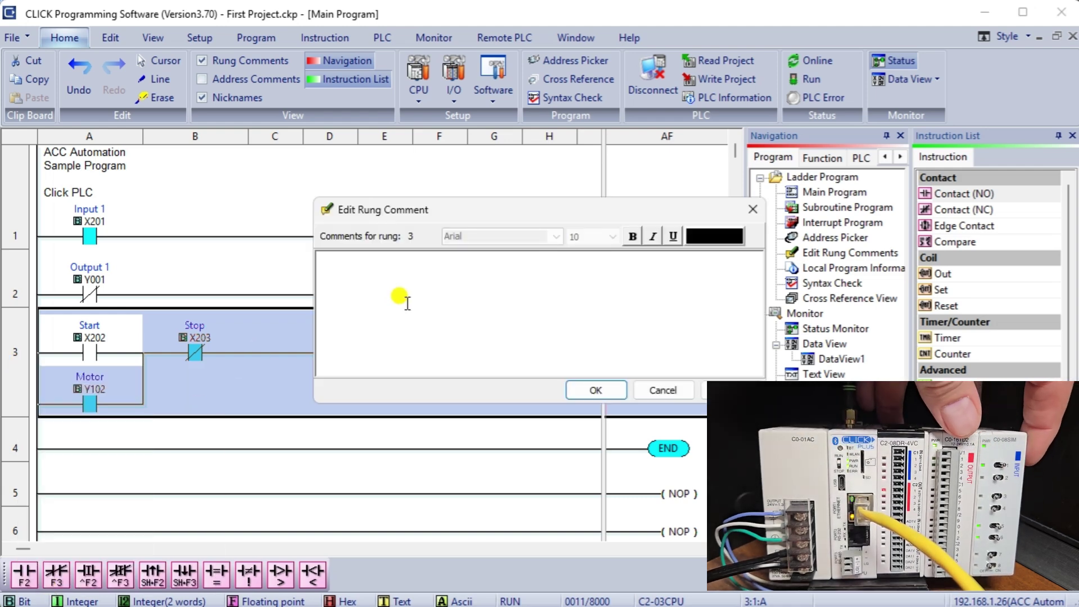
text(Moto)
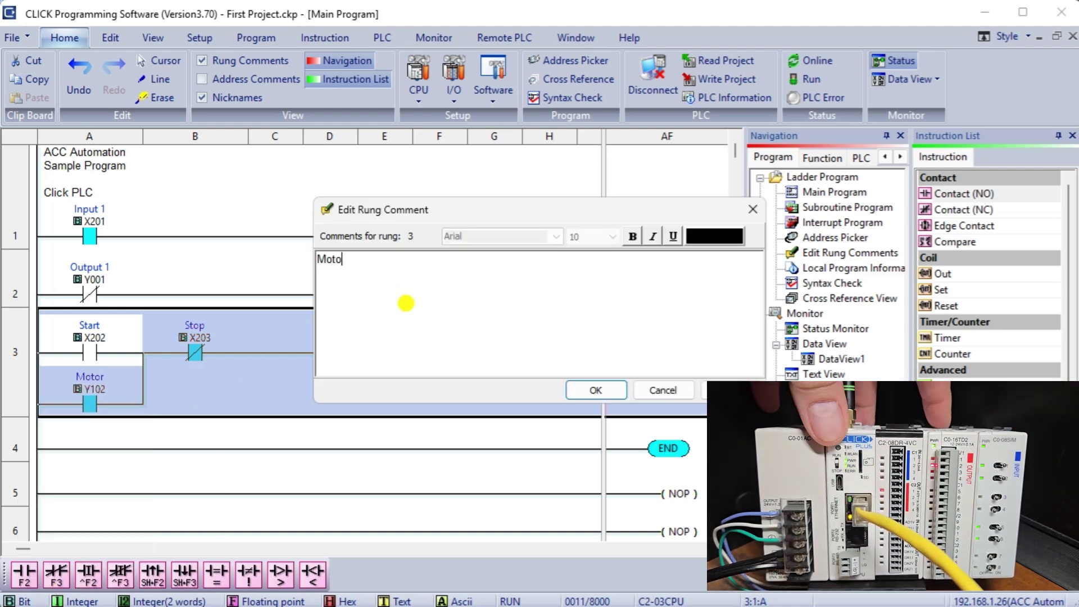
text(r Start)
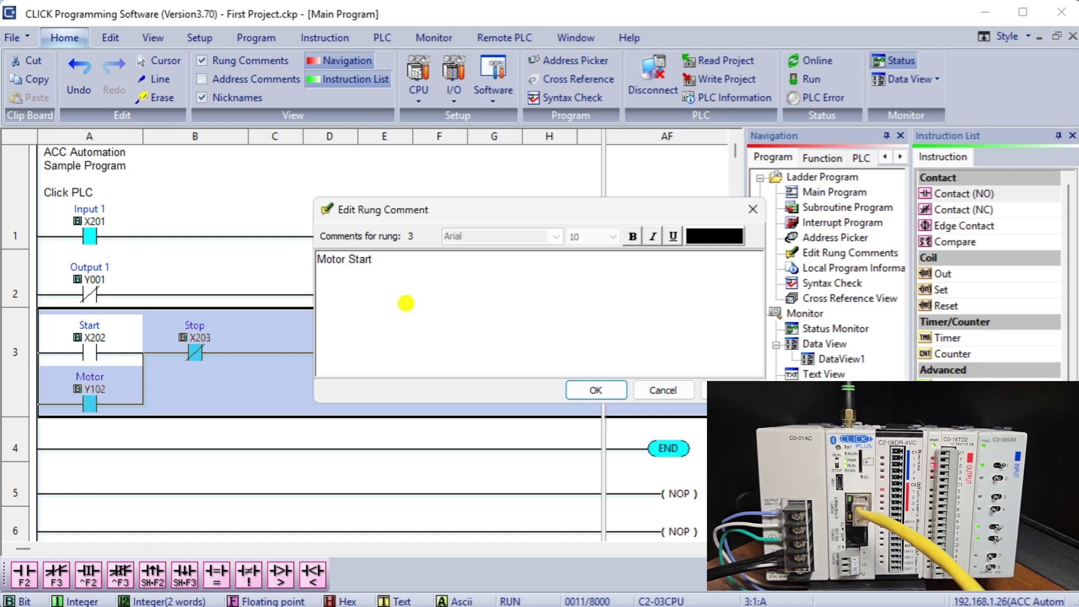
text(/Stop)
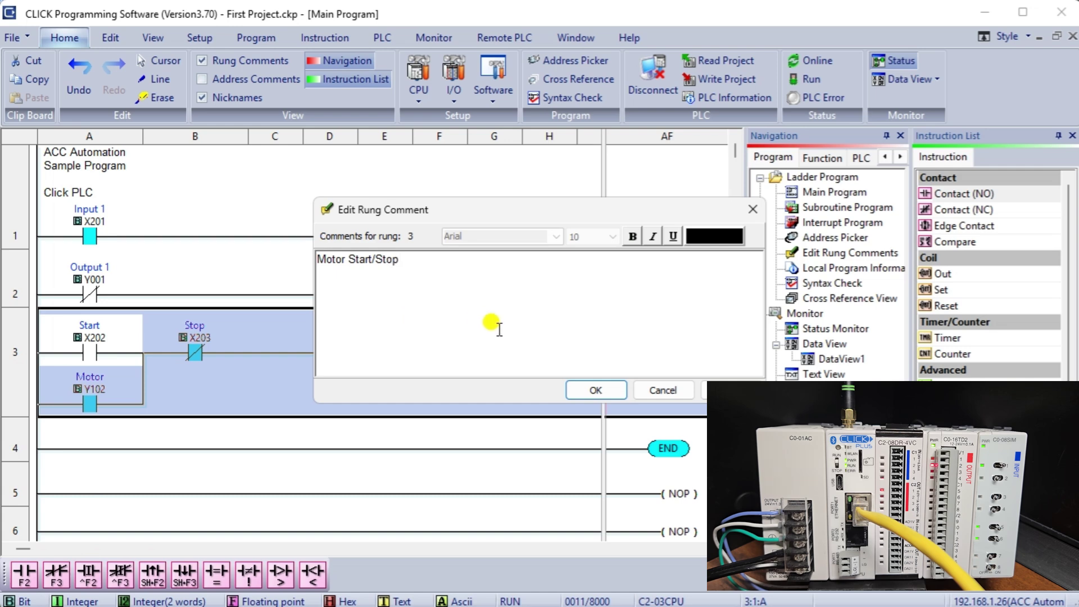
click(596, 390)
click(365, 400)
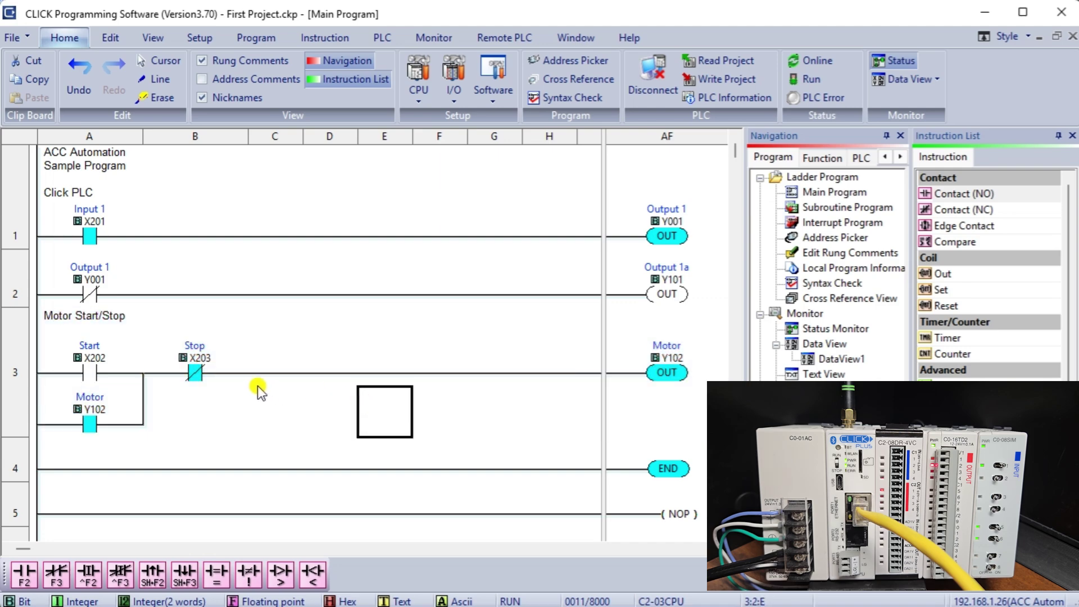